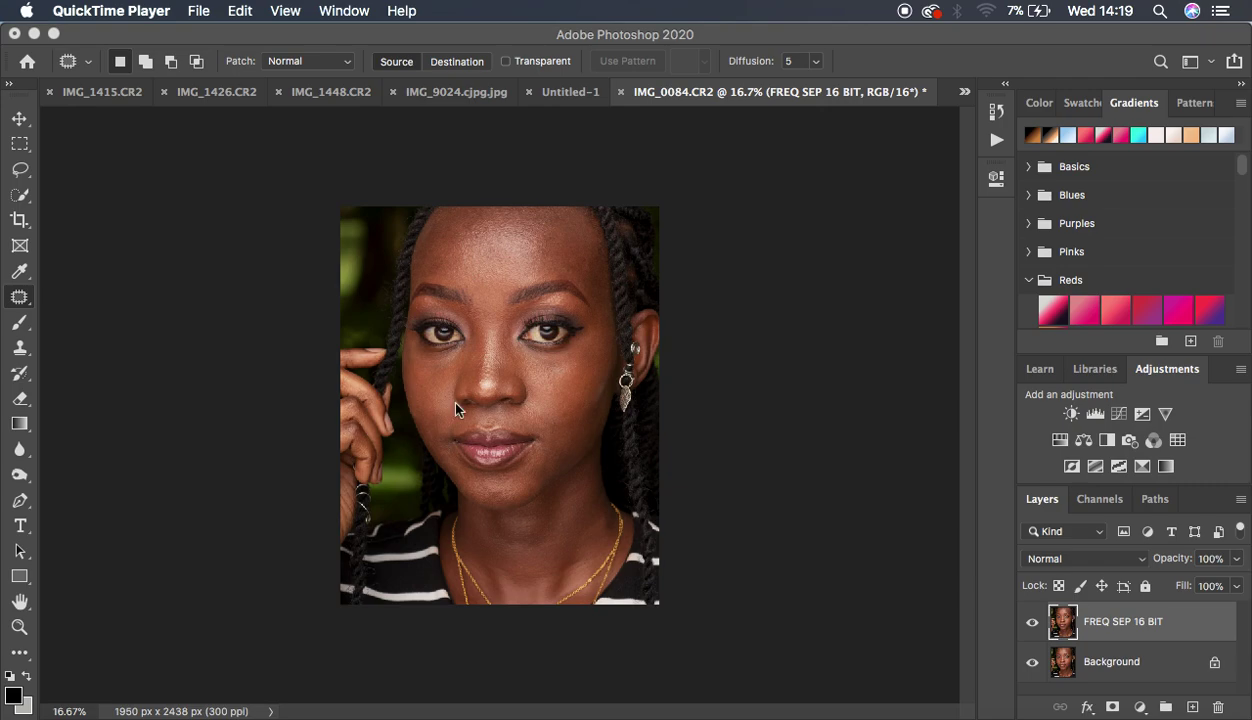
- Compare the portrait with and without the FREQ SEP 16 BIT layer
left_click(693, 428)
key("super+equal")
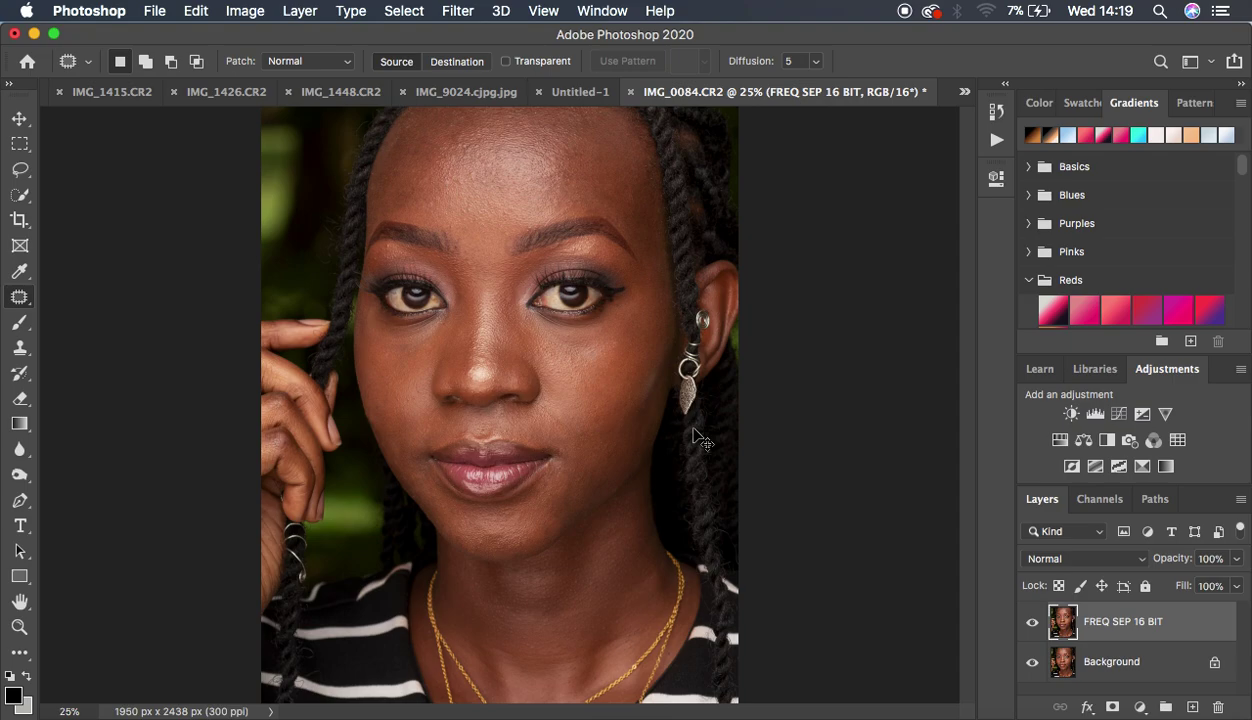
key("super+minus")
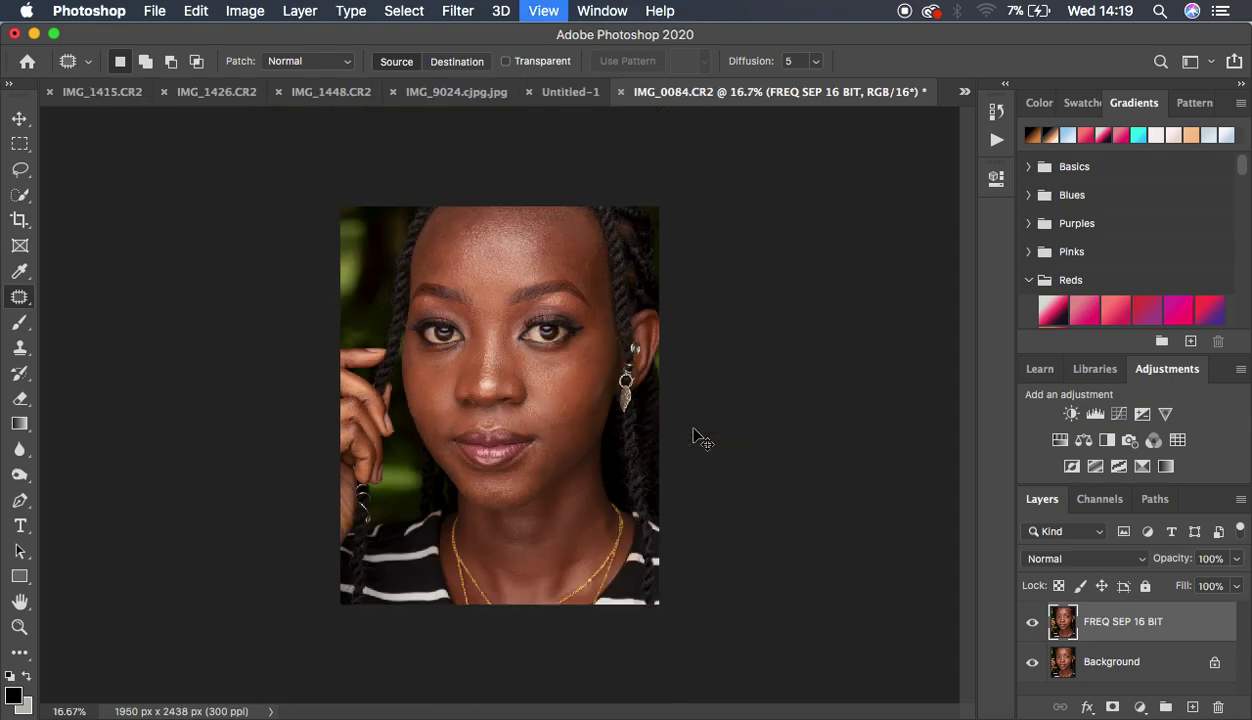
left_click(1033, 623)
left_click(1033, 623)
left_click(1033, 623)
left_click(1033, 623)
- Merge all visible layers of IMG_0084.CR2 into the Background
left_click(298, 11)
scroll(400, 400, "down", 3)
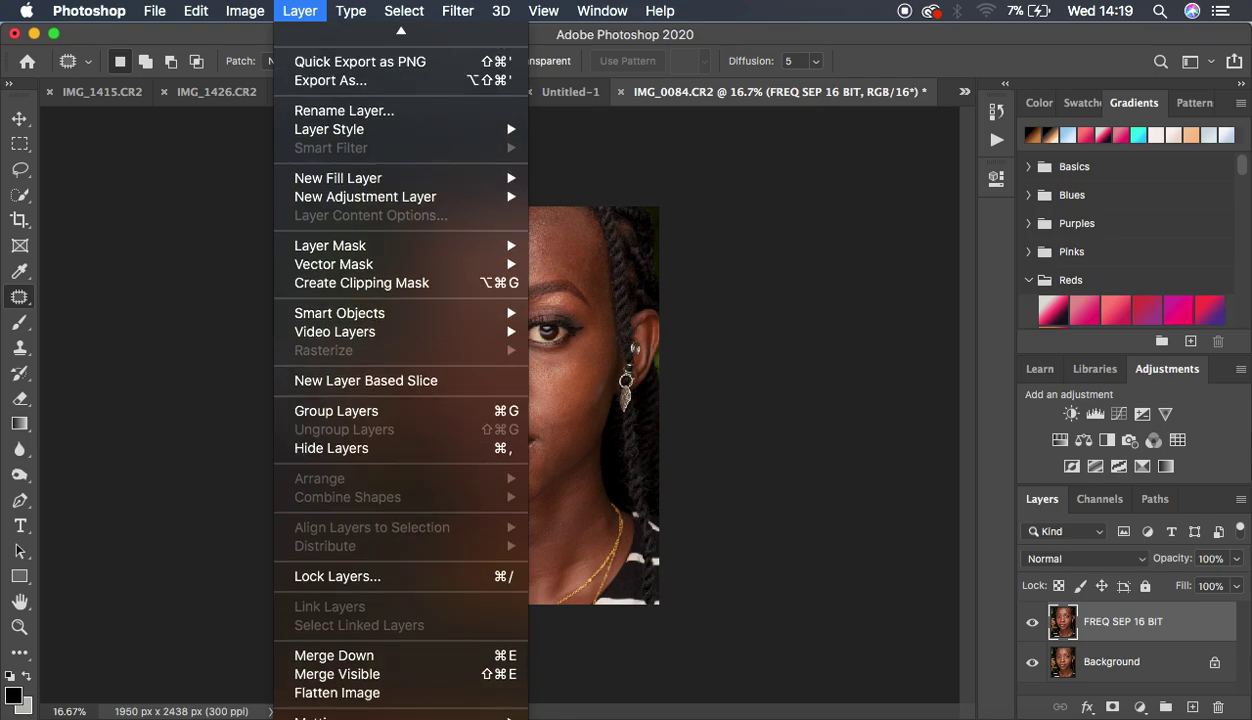
left_click(393, 673)
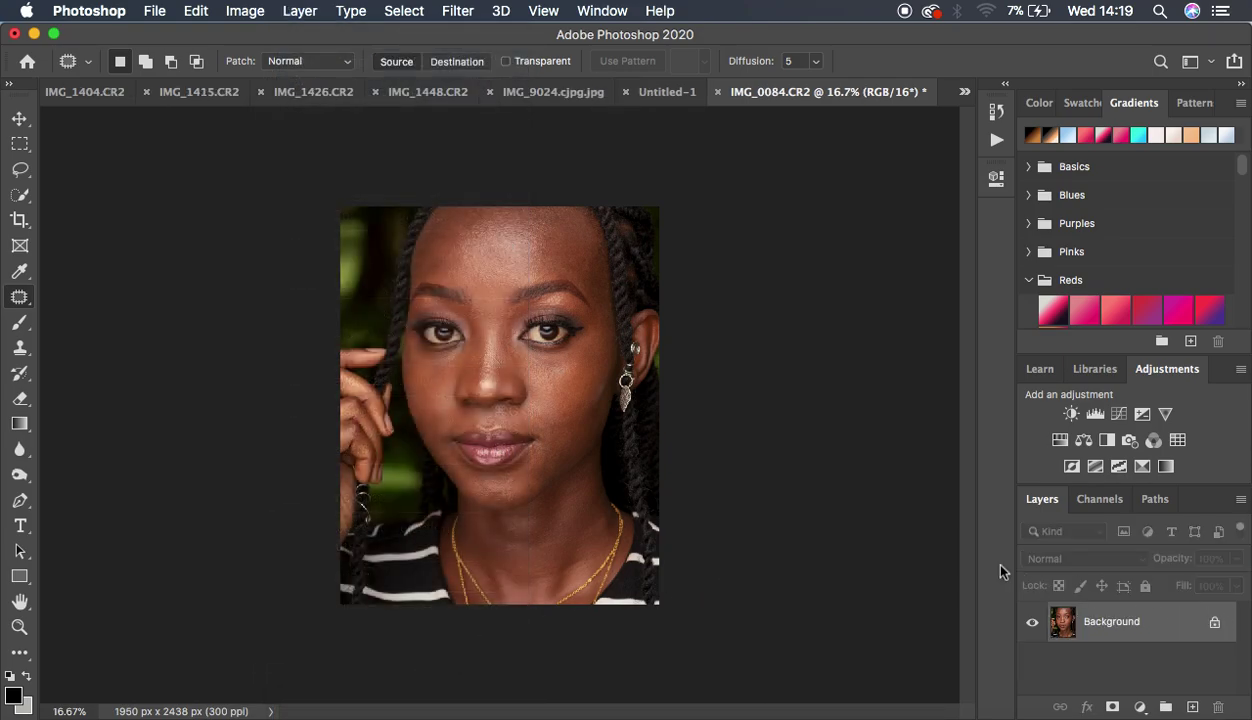
key("super+plus")
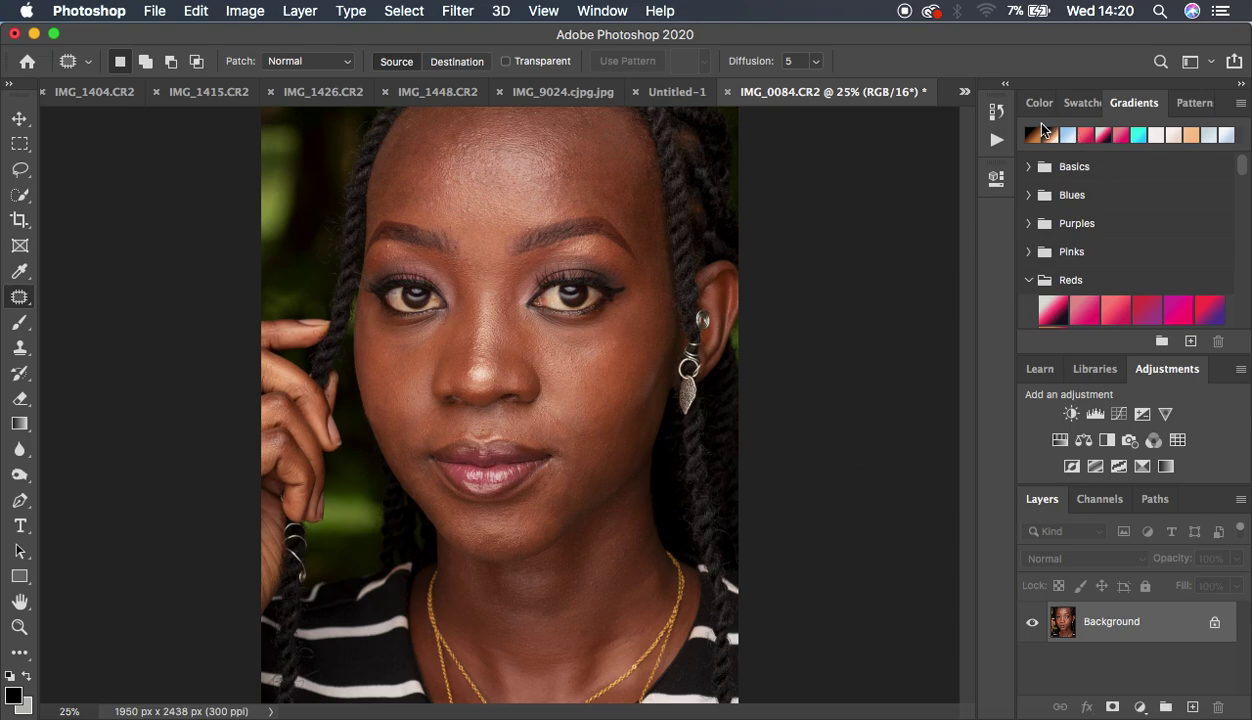
left_click(997, 139)
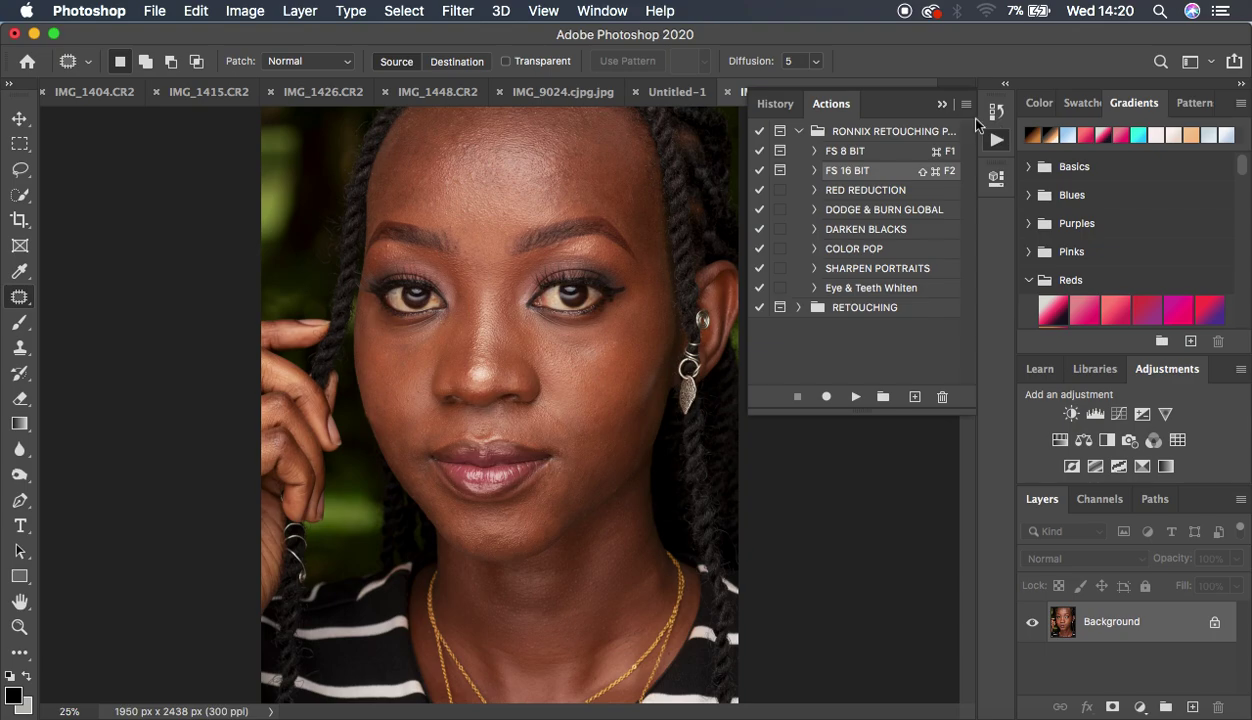
left_click(944, 105)
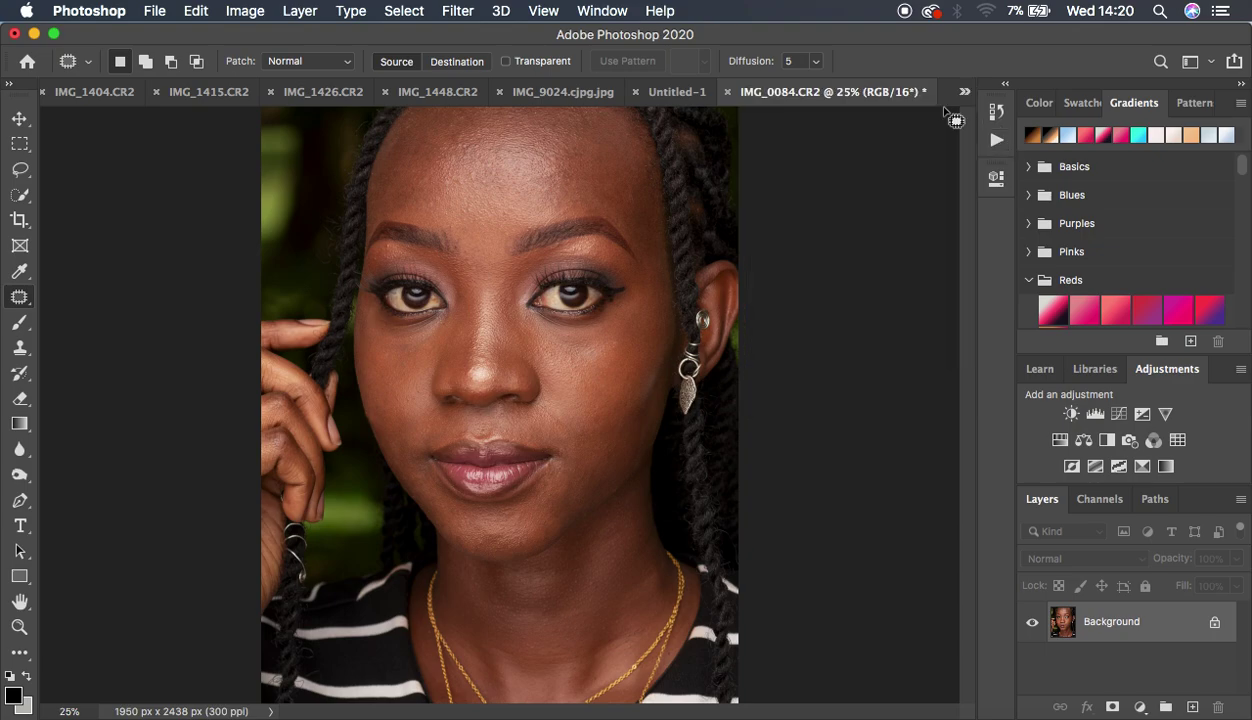
left_click(602, 10)
left_click(652, 154)
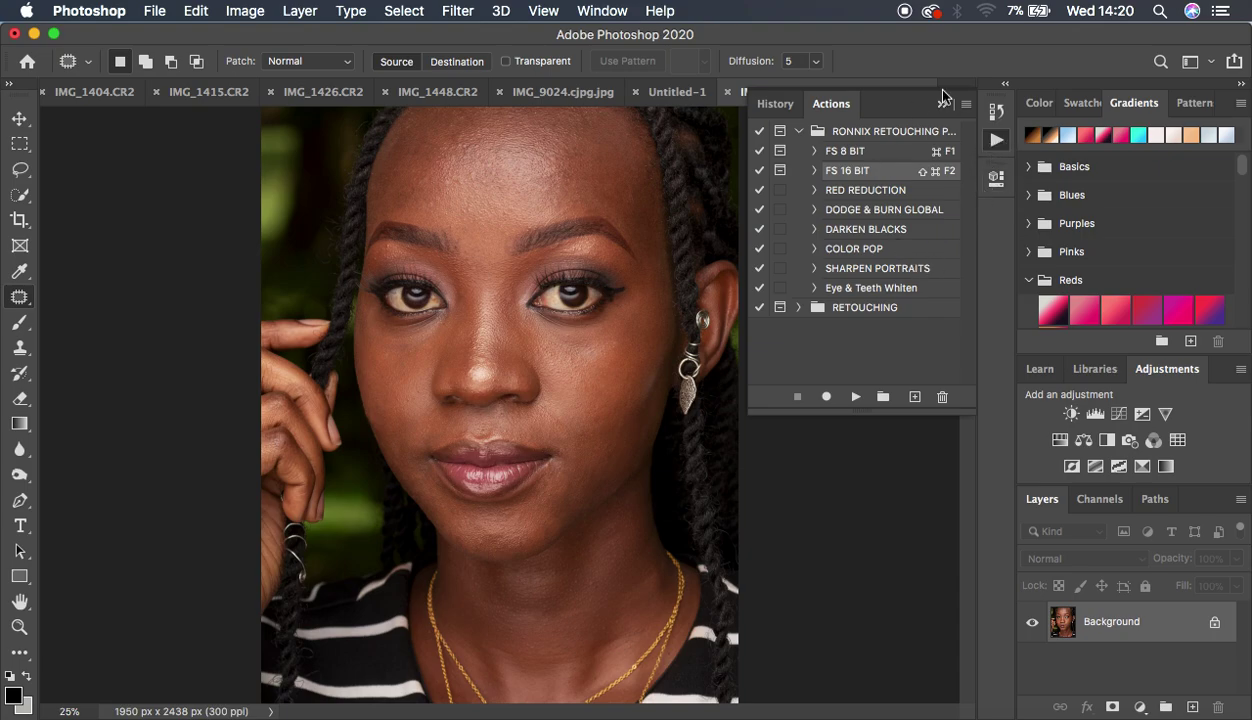
left_click(943, 105)
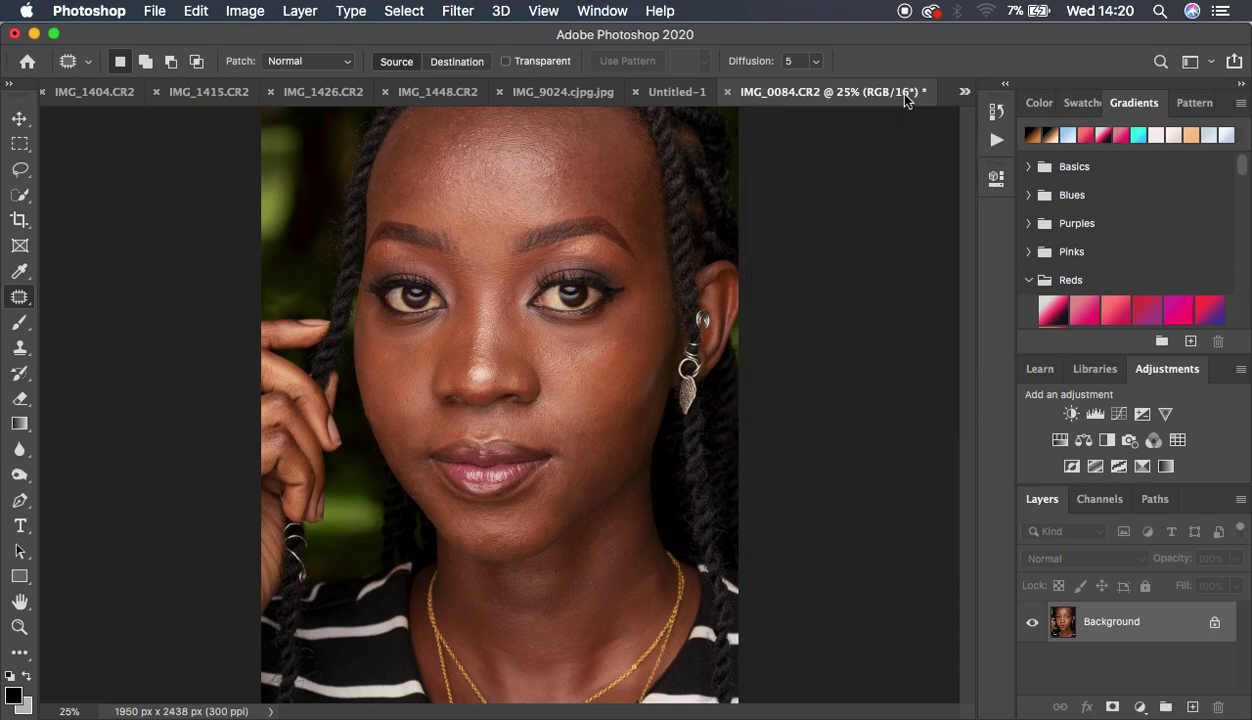
- Run the FS 16 BIT action and inspect the skin texture in its Gaussian Blur preview at a 0.1-pixel radius
left_click(996, 139)
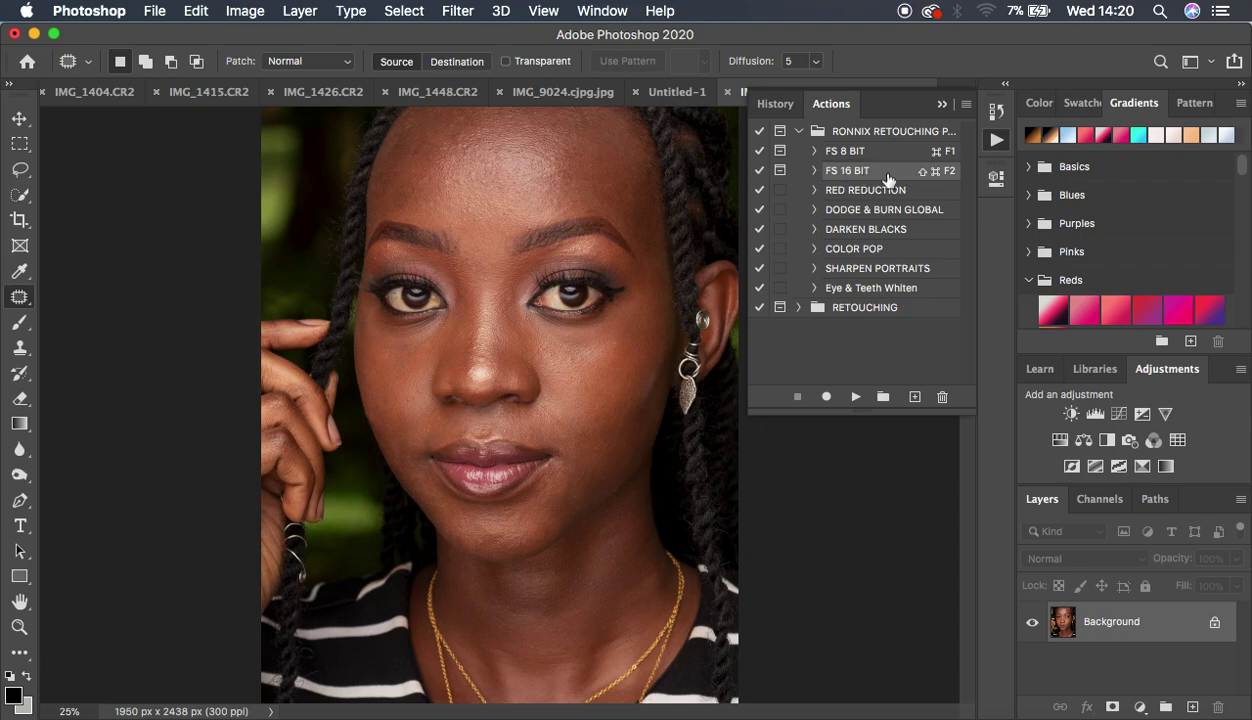
left_click(856, 398)
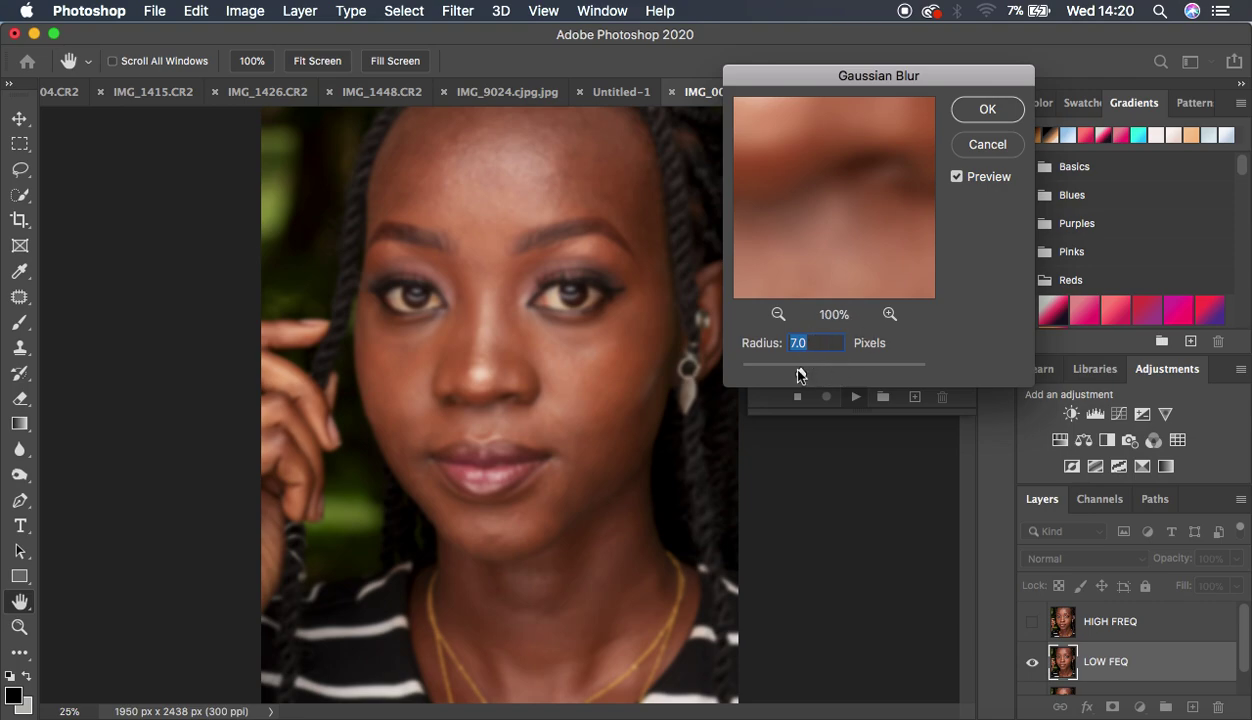
type("8")
mouse_move(806, 376)
left_mouse_down()
mouse_move(727, 372)
mouse_move(812, 376)
left_mouse_up()
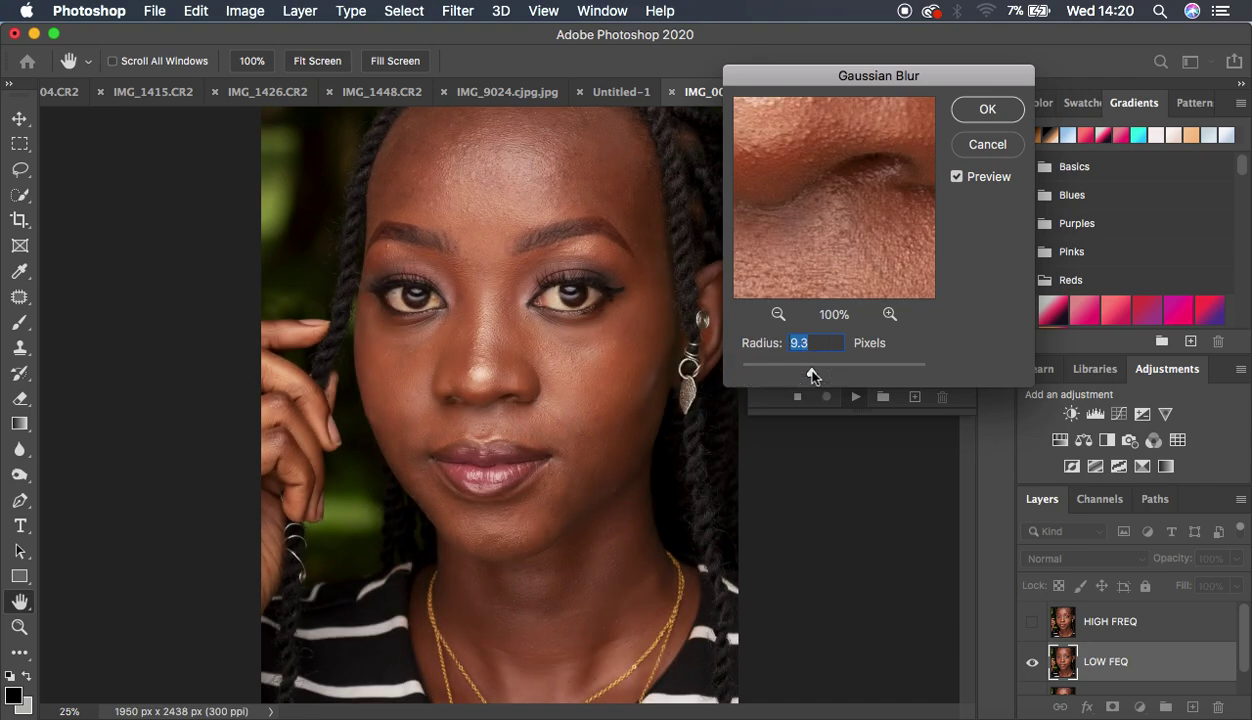
left_click_drag(838, 169, 844, 223)
left_click_drag(838, 162, 843, 294)
left_click_drag(799, 374, 740, 372)
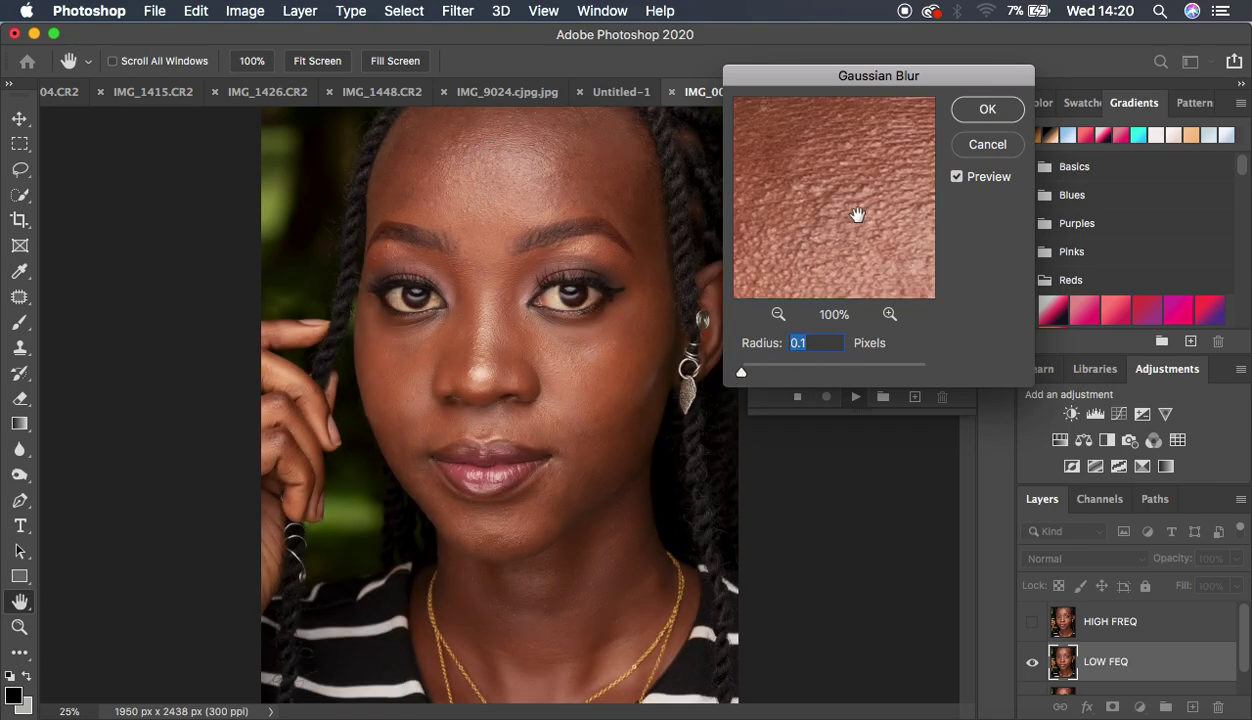
left_click(778, 315)
left_click(778, 315)
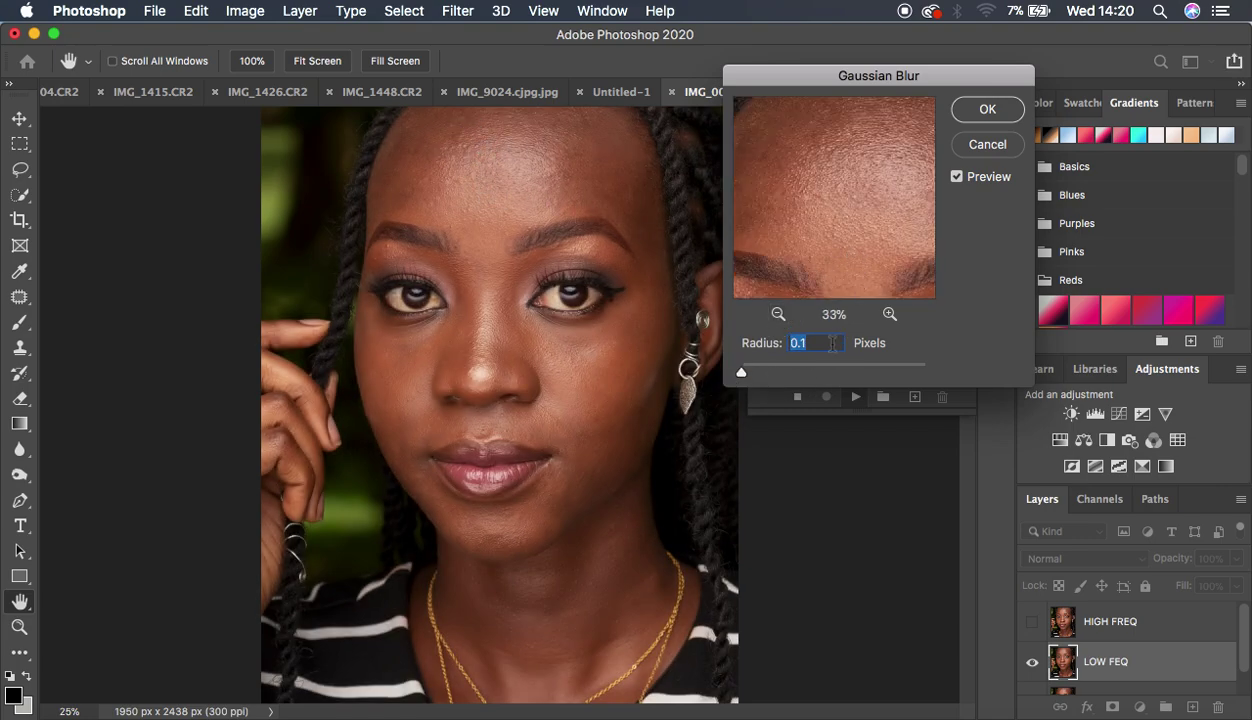
- Set the LOW FEQ layer's Gaussian Blur radius to 8.0 pixels and let the FS 16 BIT action finish
left_click_drag(745, 376, 806, 372)
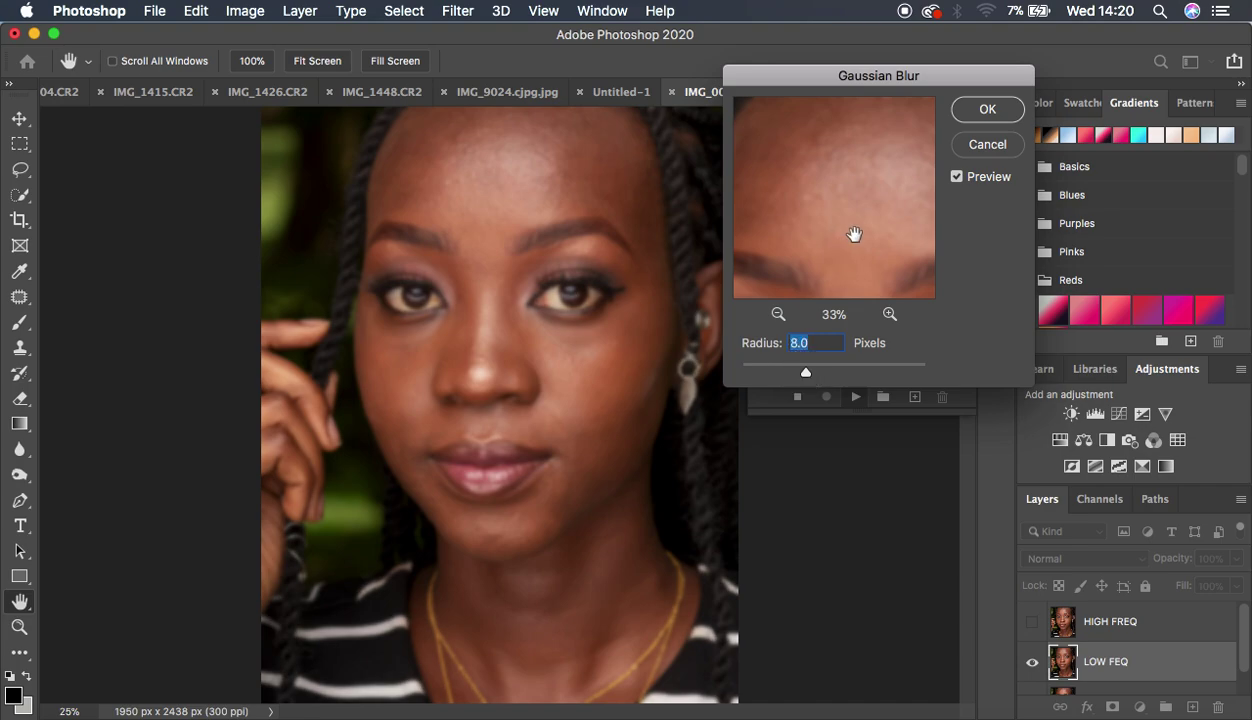
left_click_drag(826, 228, 829, 197)
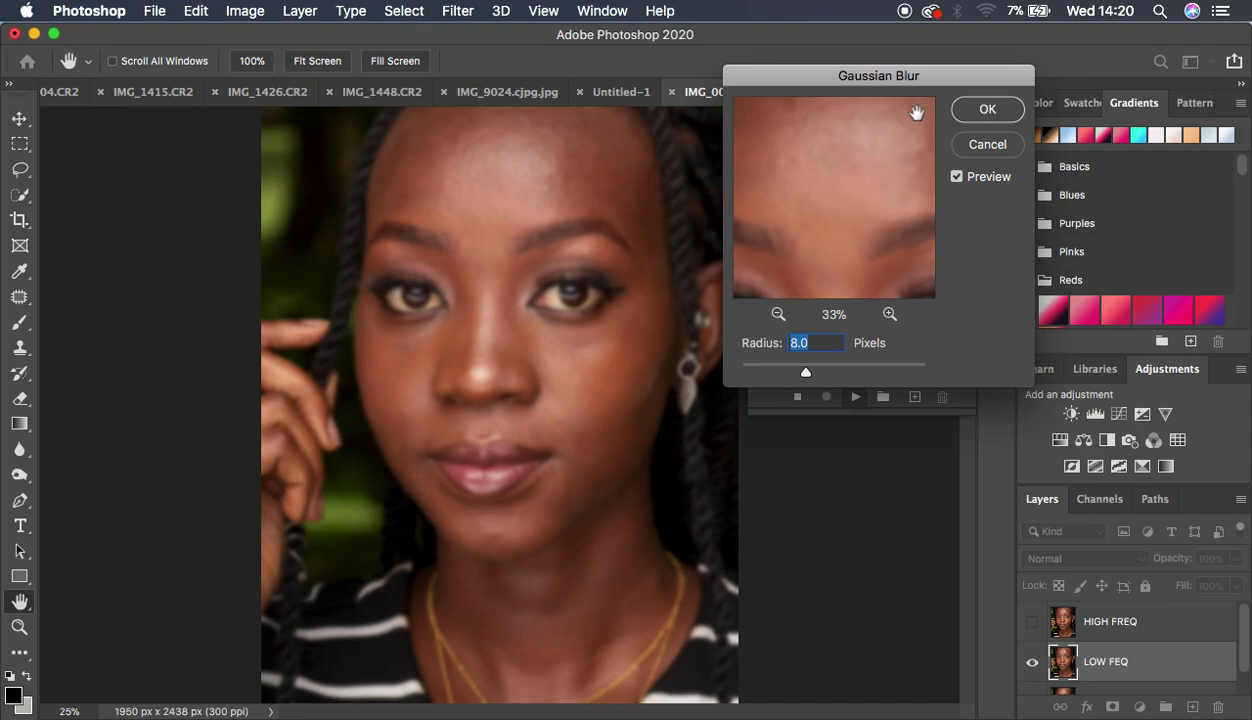
left_click(980, 108)
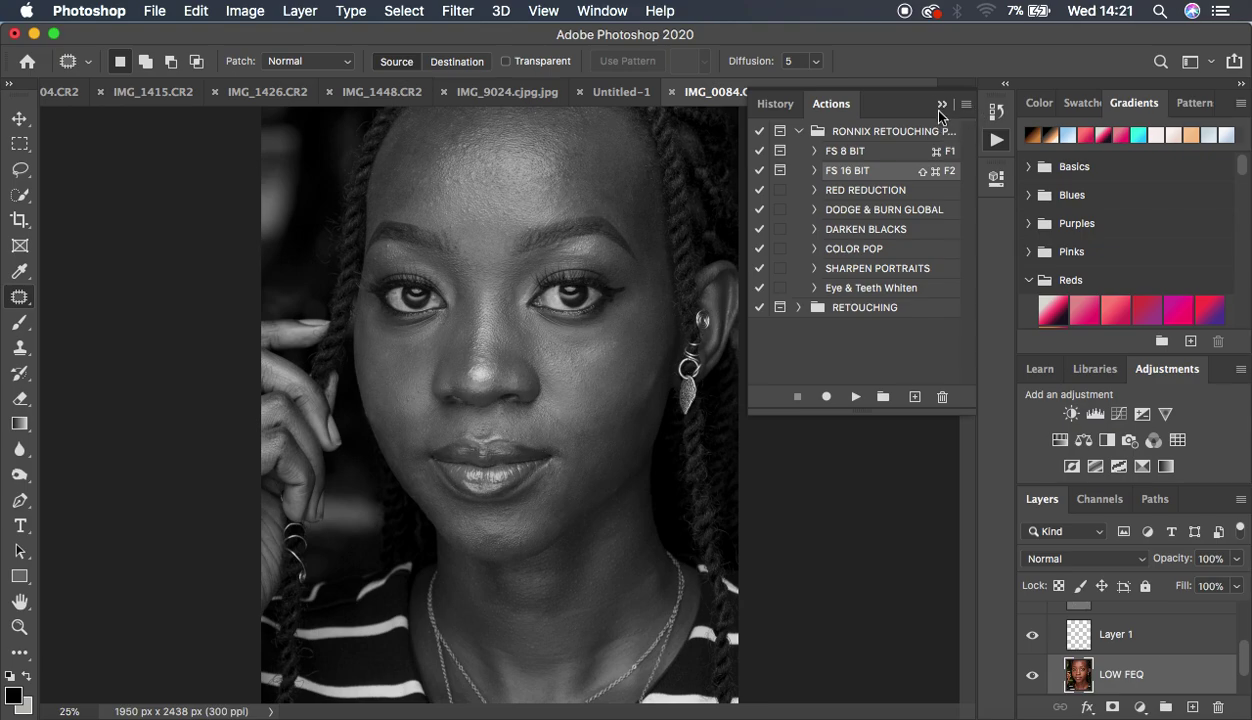
left_click(940, 106)
- Choose the Mixer Brush tool for the LOW FEQ layer and clean the brush
scroll(1155, 628, "up", 3)
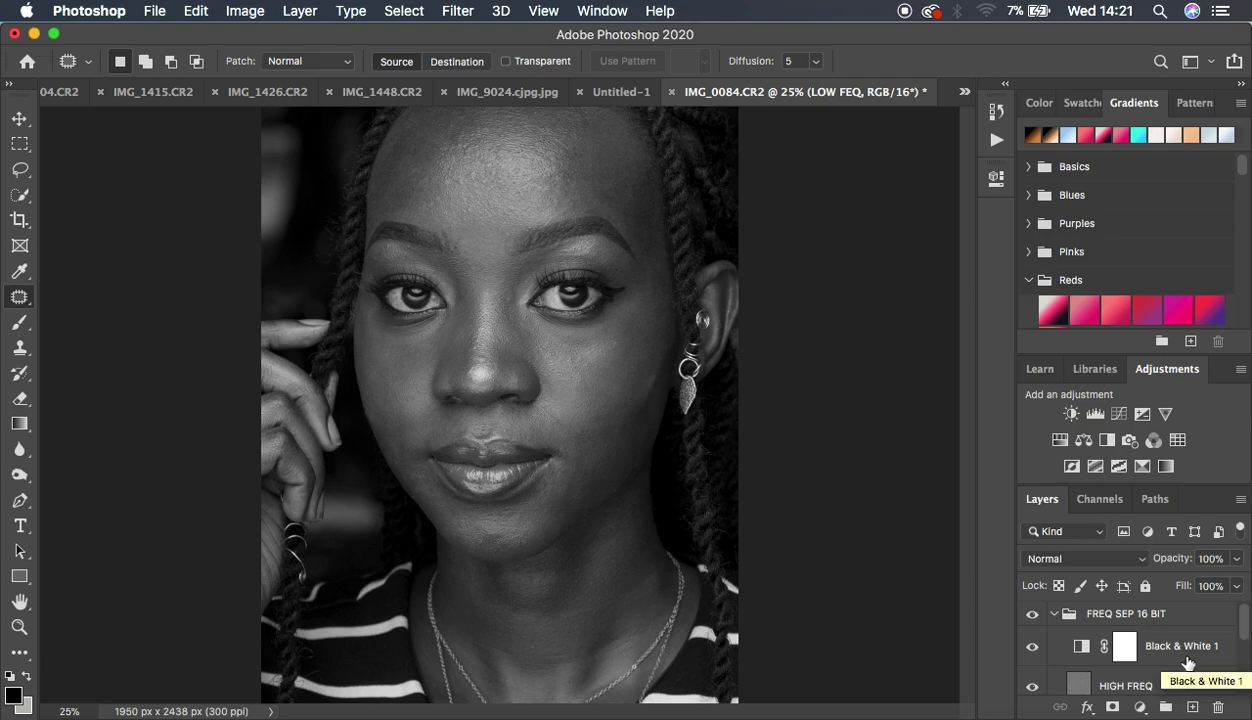
scroll(1180, 650, "down", 5)
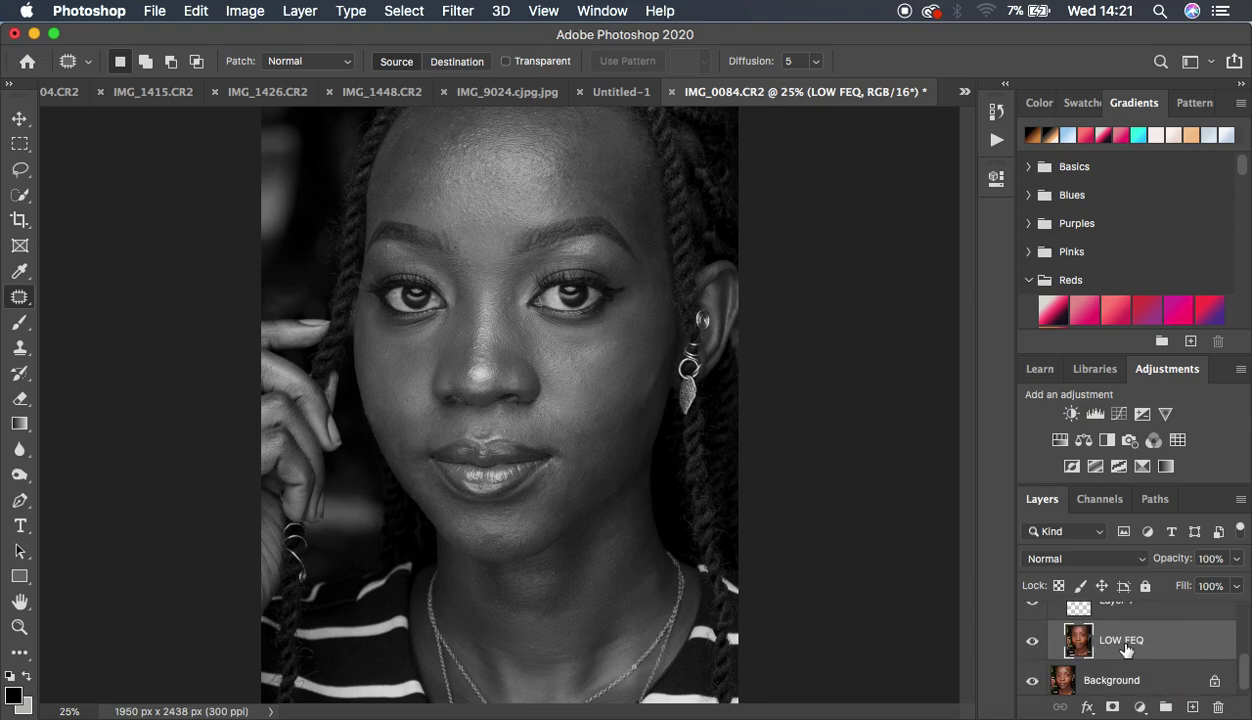
left_click(17, 326)
right_click(17, 326)
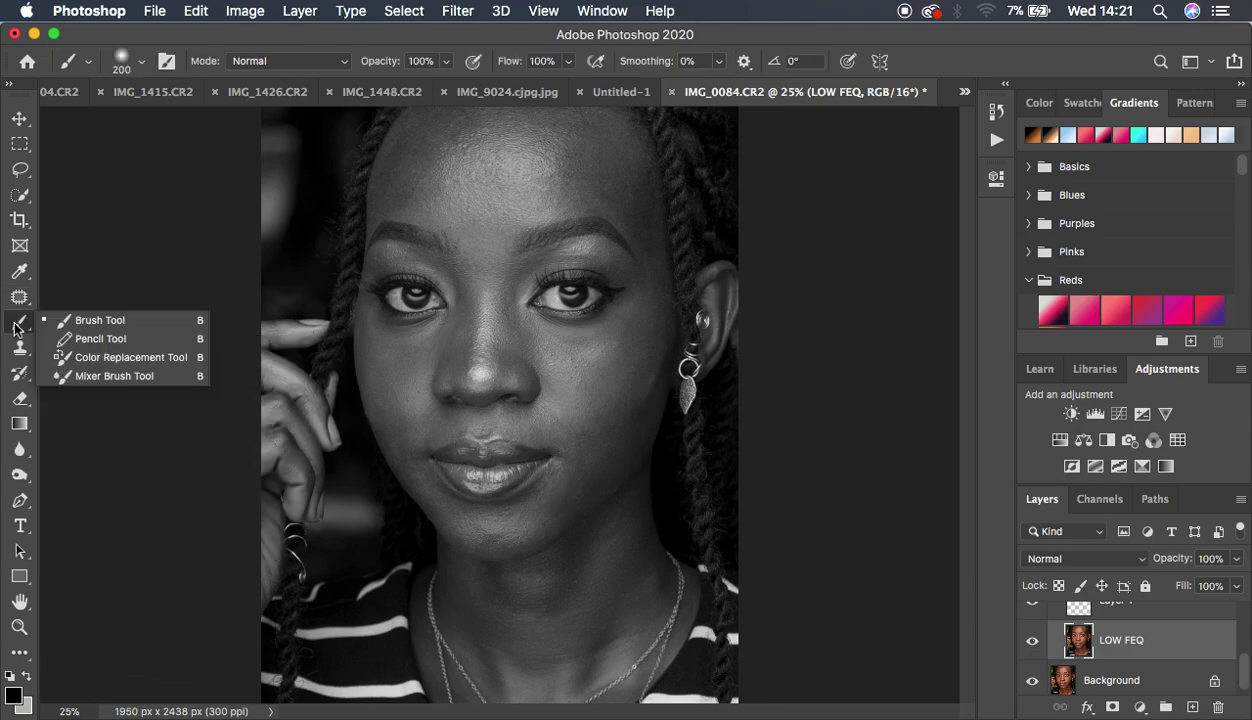
left_click(111, 375)
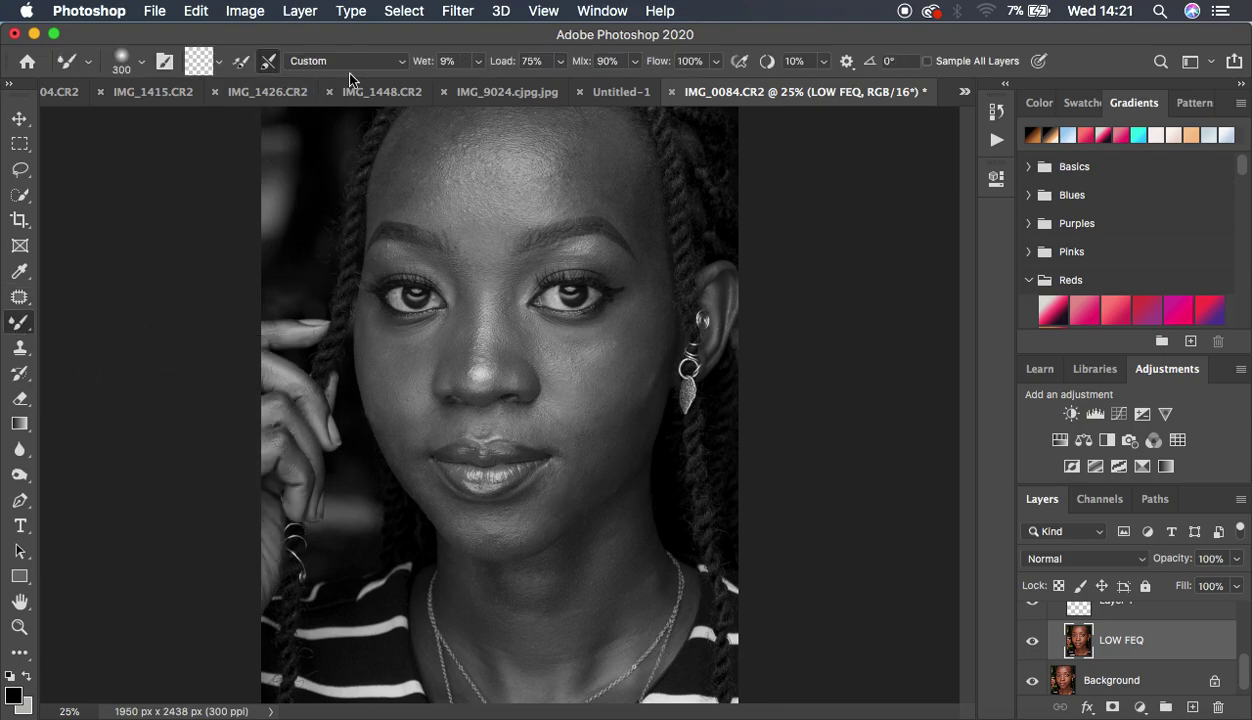
left_click(219, 62)
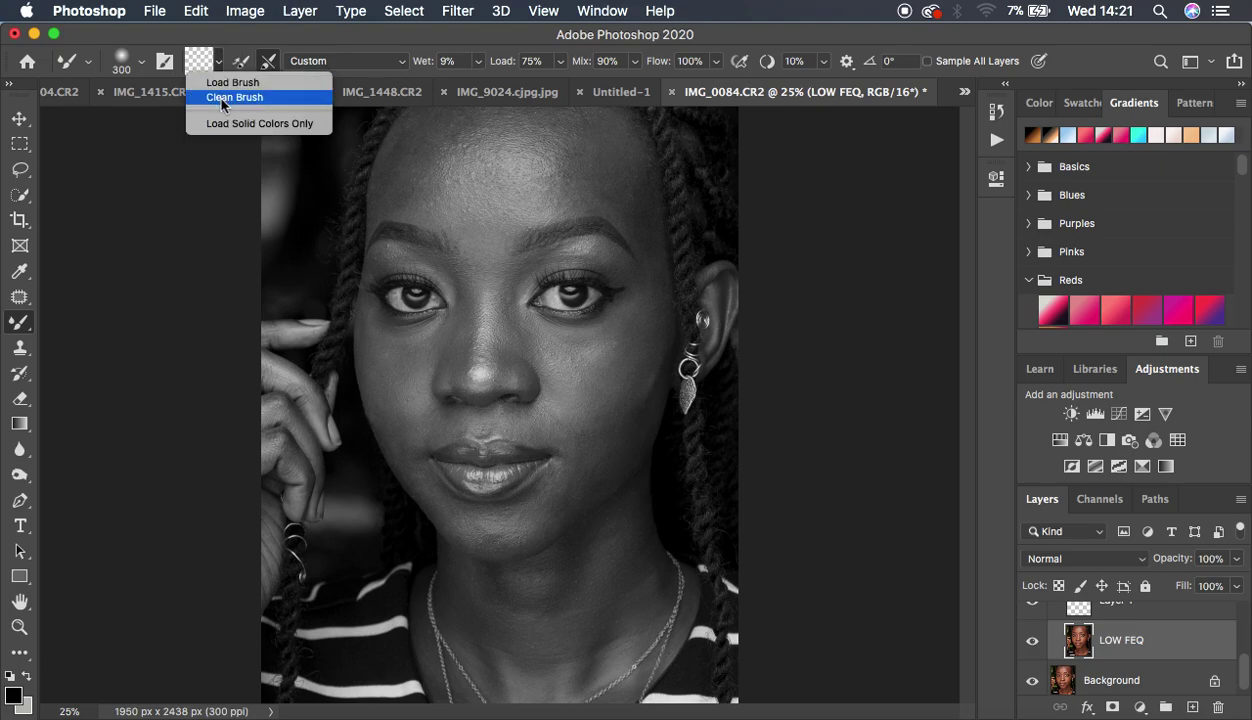
left_click(222, 98)
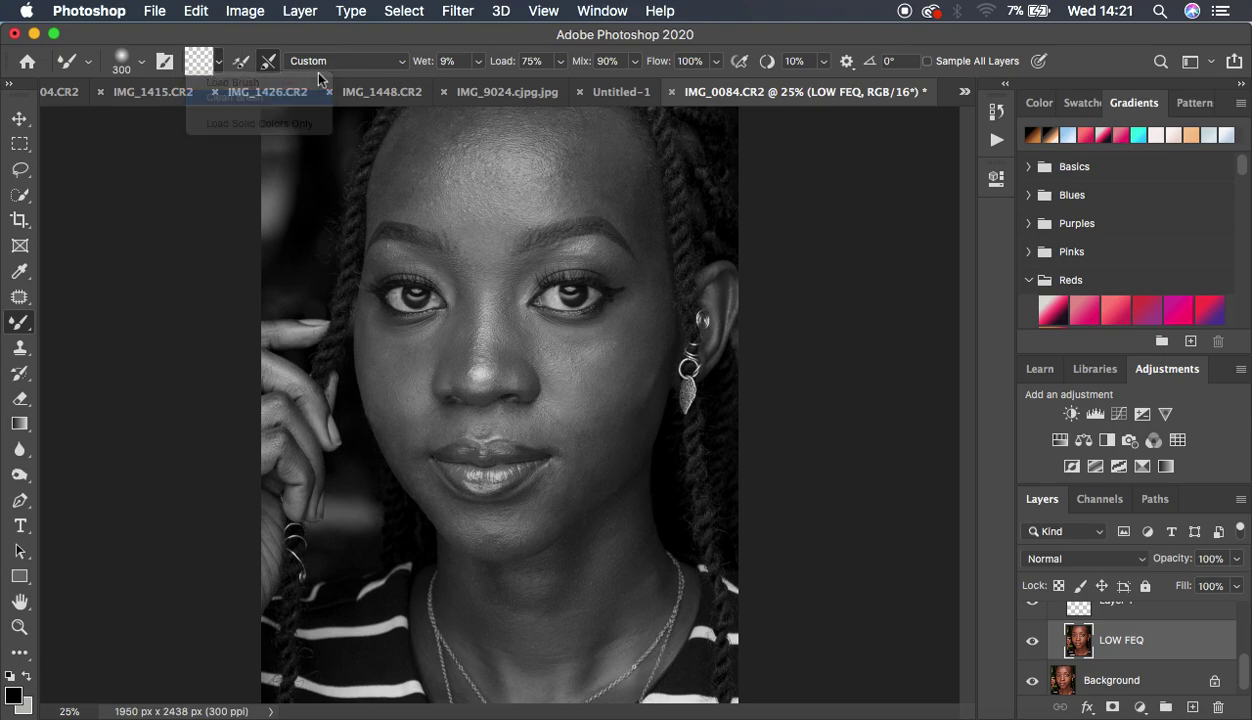
left_click(265, 61)
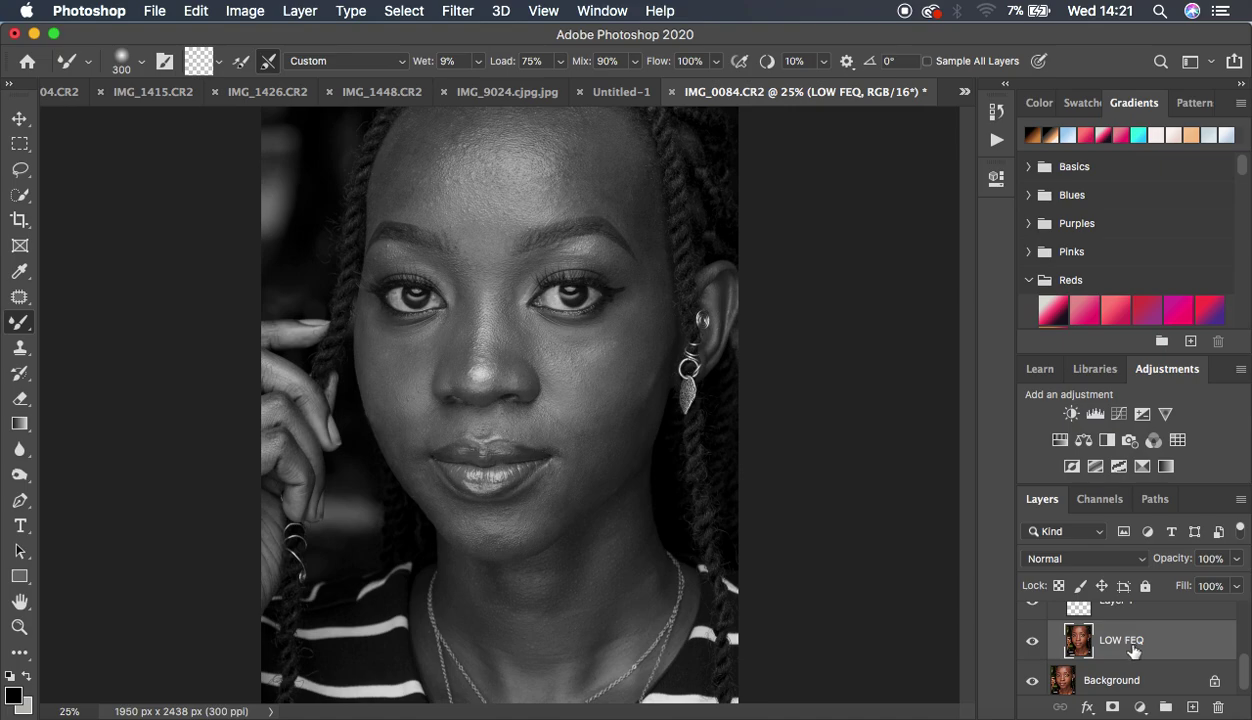
- Blend the skin tones on both sides of the upper forehead on the LOW FEQ layer with a 300-pixel mixer brush
key("super+equal")
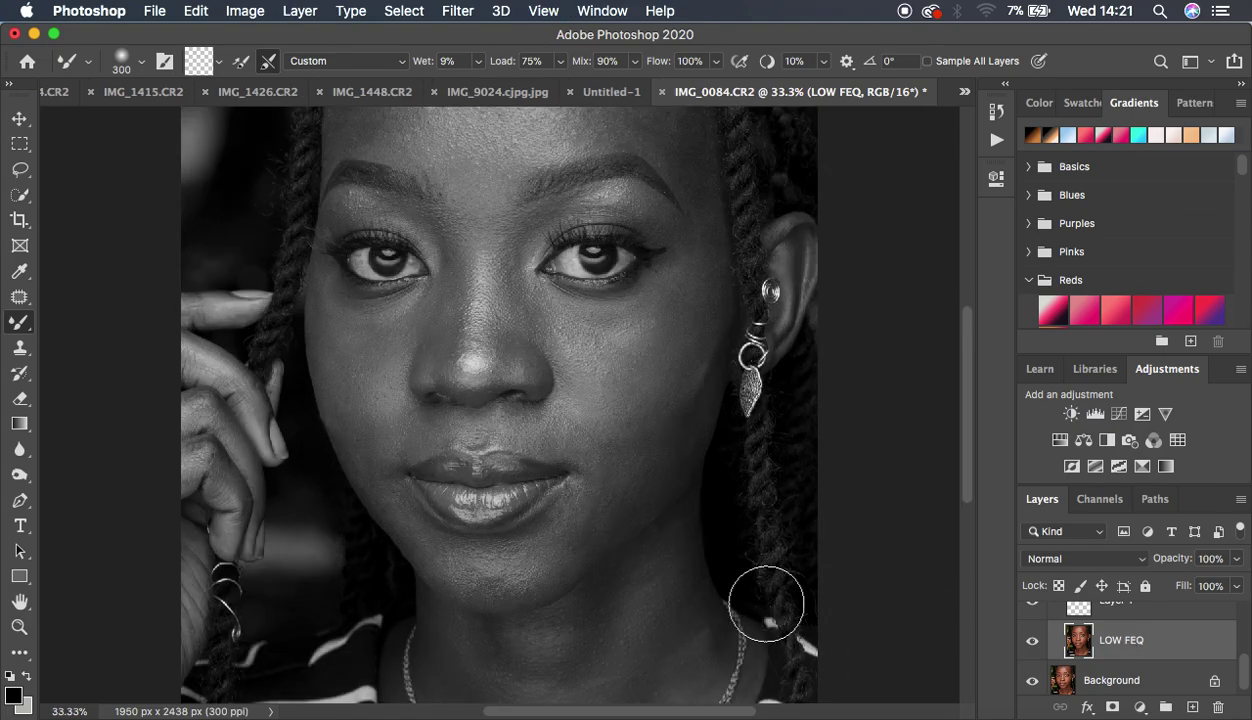
mouse_move(967, 411)
left_mouse_down()
mouse_move(967, 371)
mouse_move(967, 385)
left_mouse_up()
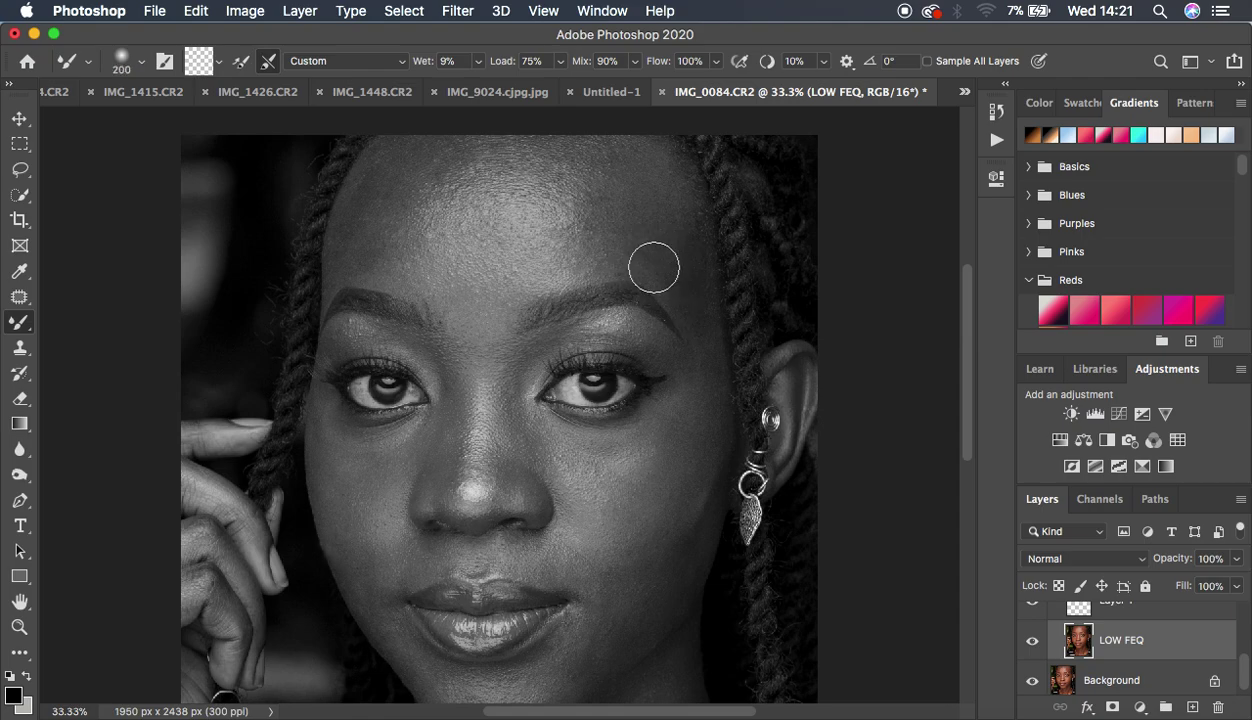
key("bracketright")
key("bracketleft")
key("bracketleft")
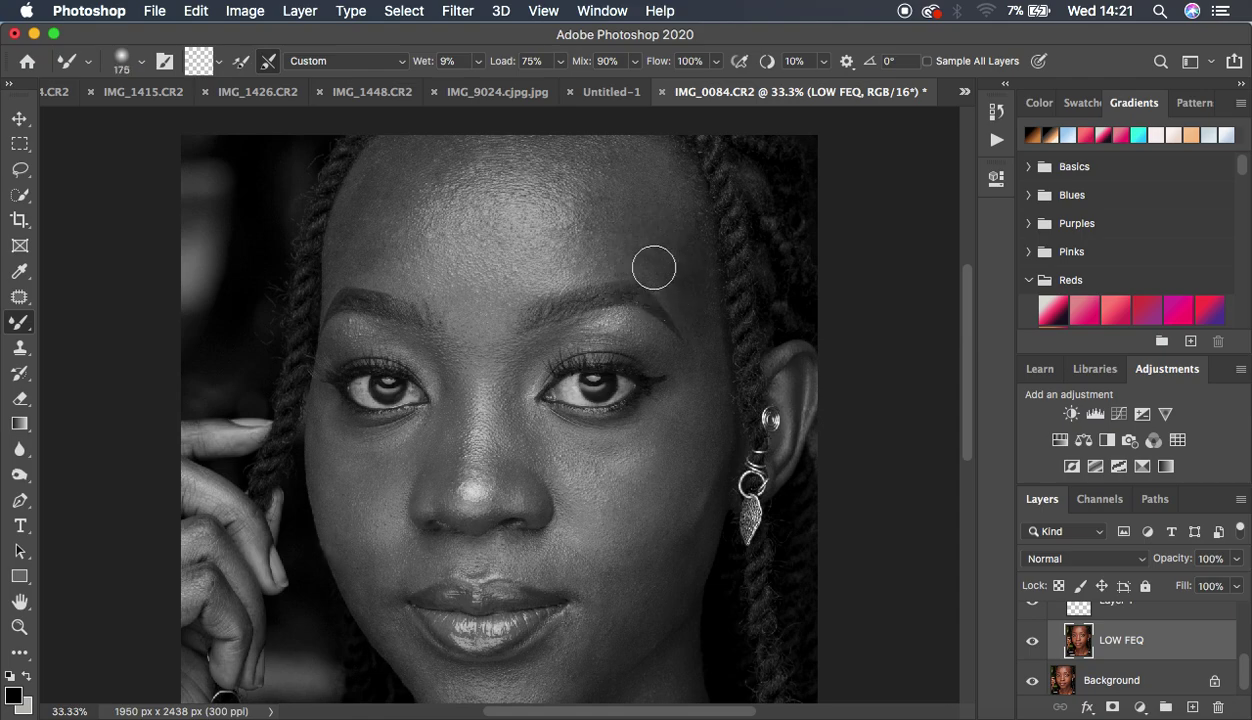
key("bracketright")
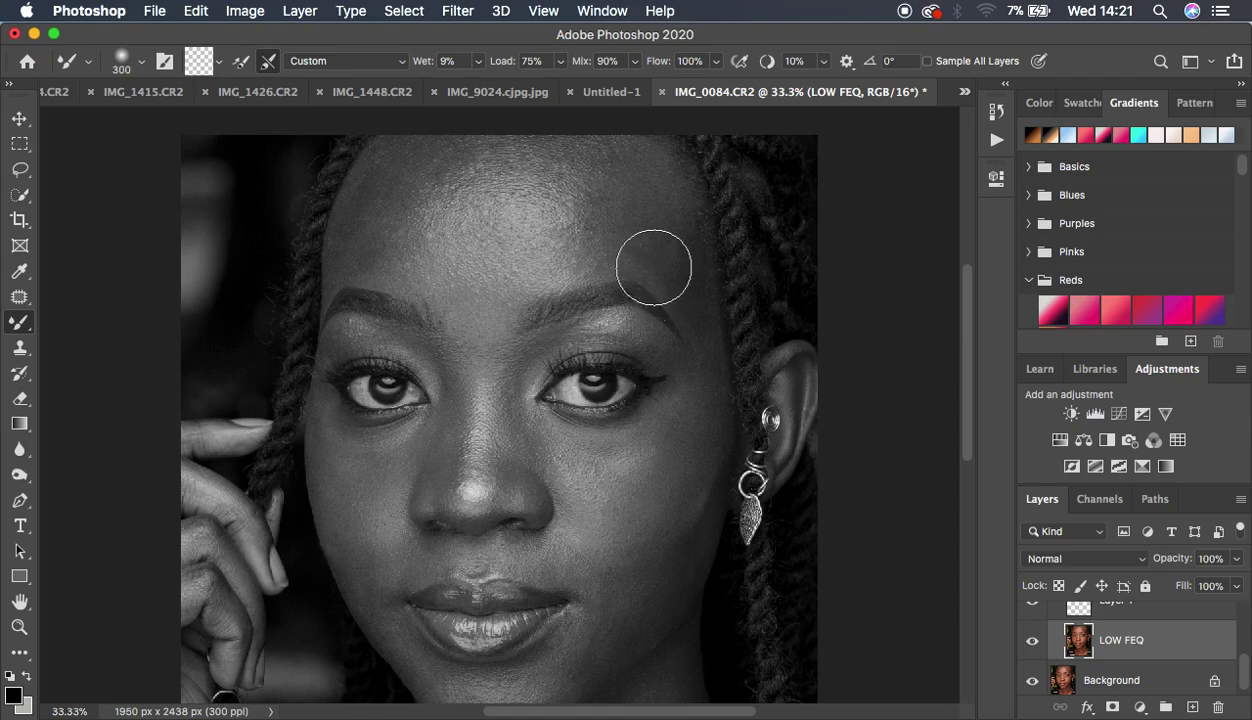
left_click(419, 199, "alt")
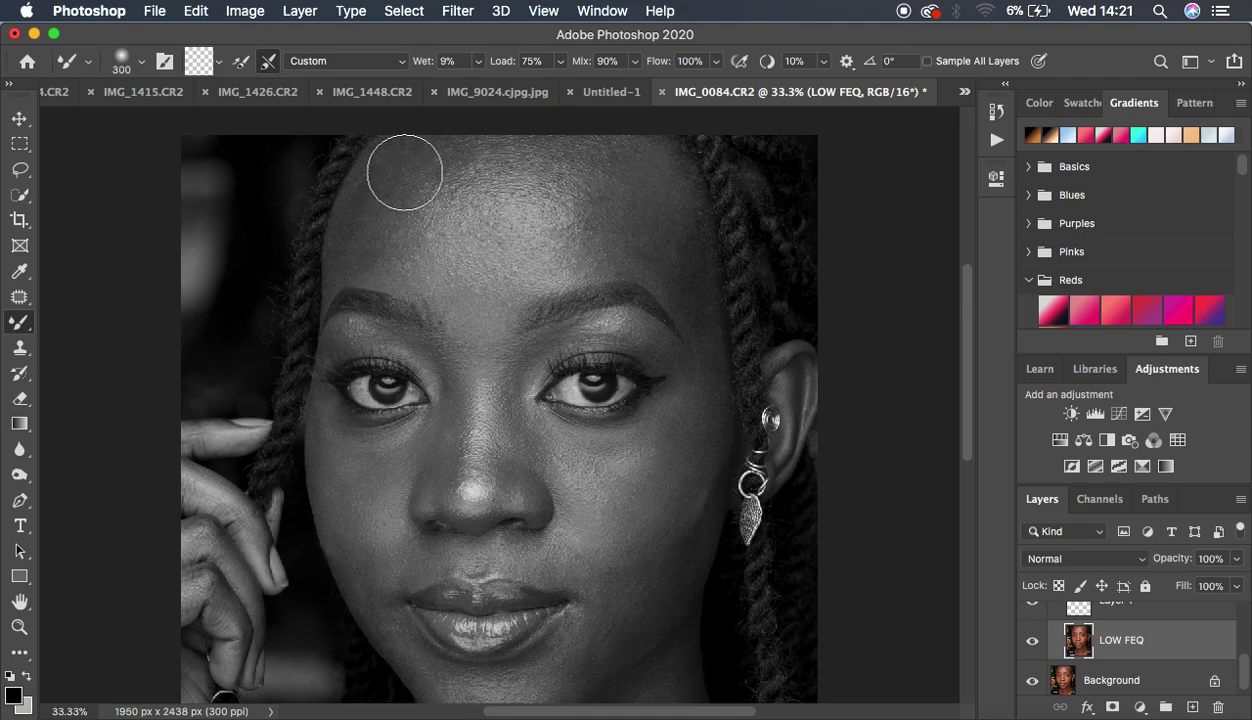
mouse_move(397, 162)
left_mouse_down()
mouse_move(370, 248)
mouse_move(419, 154)
mouse_move(406, 175)
left_mouse_up()
mouse_move(411, 238)
left_mouse_down()
mouse_move(417, 254)
mouse_move(405, 210)
mouse_move(425, 165)
mouse_move(405, 190)
mouse_move(452, 177)
left_mouse_up()
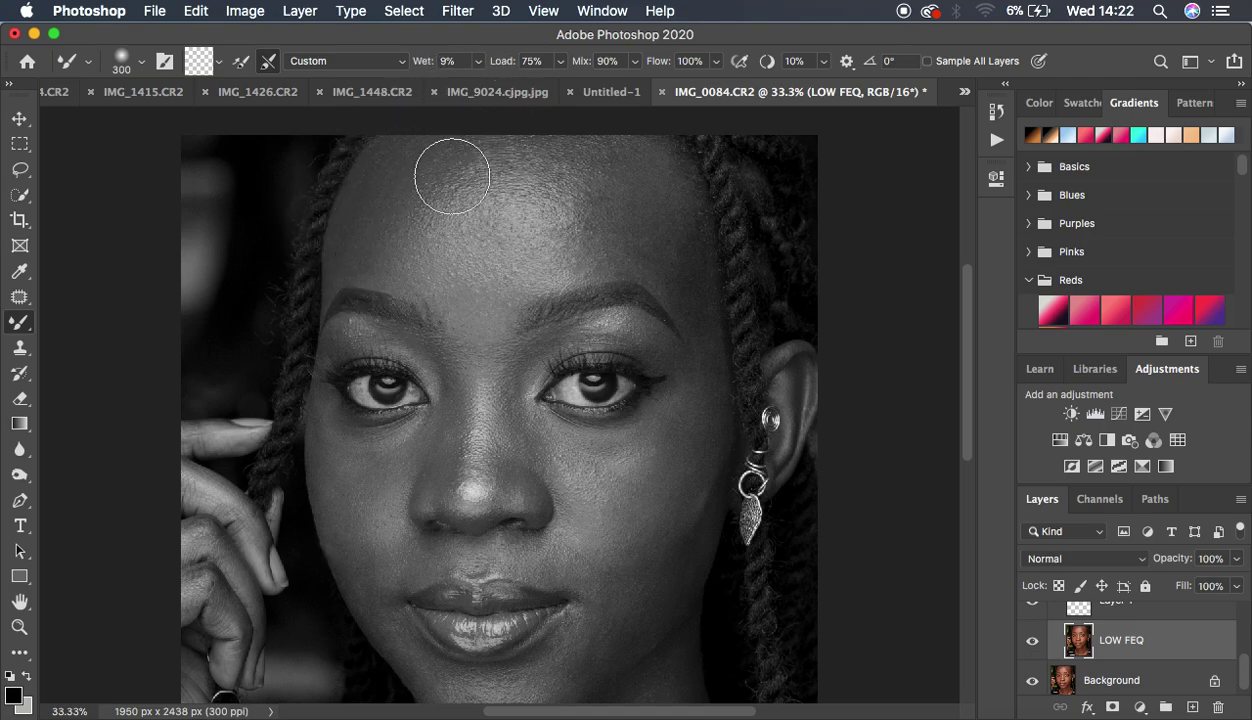
mouse_move(609, 154)
left_mouse_down()
mouse_move(622, 192)
mouse_move(612, 158)
mouse_move(576, 212)
left_mouse_up()
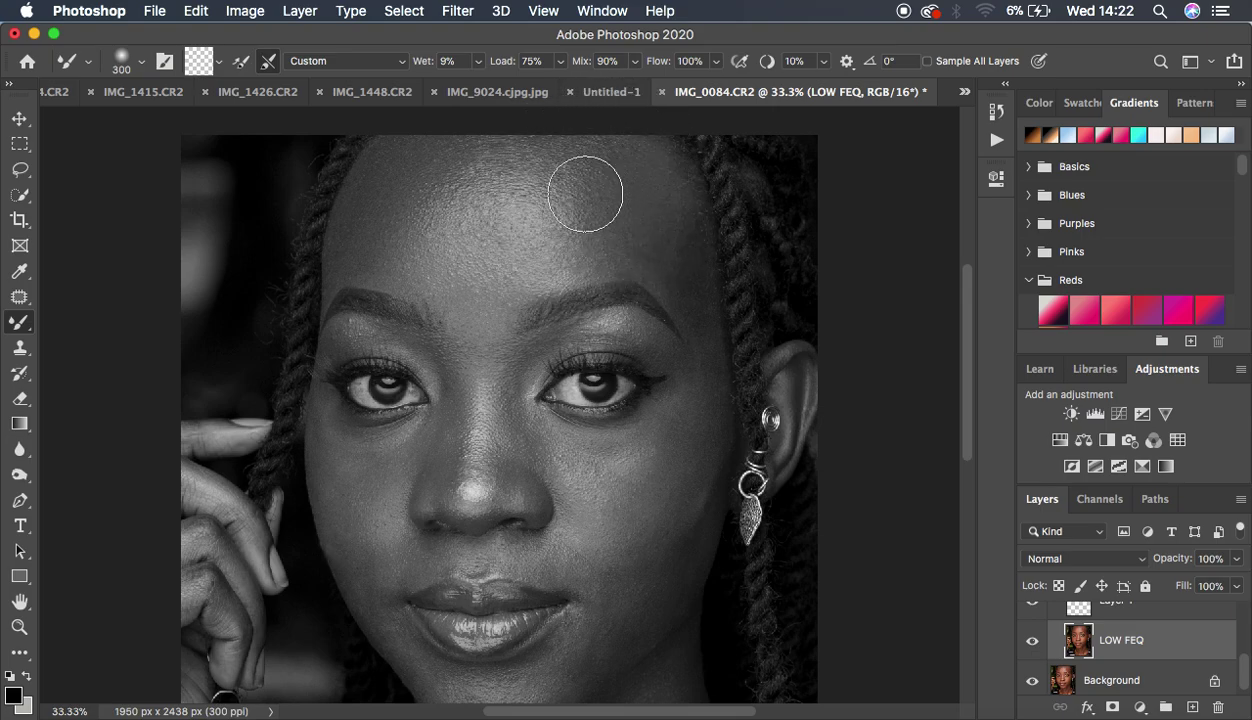
mouse_move(568, 168)
left_mouse_down()
mouse_move(568, 244)
mouse_move(588, 214)
mouse_move(651, 240)
mouse_move(676, 224)
mouse_move(705, 340)
left_mouse_up()
- Blend the skin from above the eyebrow on the earring side to the middle of the forehead with a 175-pixel mixer brush
key("bracketleft")
key("bracketleft")
key("bracketleft")
mouse_move(662, 250)
left_mouse_down()
mouse_move(685, 246)
mouse_move(657, 260)
mouse_move(584, 251)
mouse_move(529, 264)
left_mouse_up()
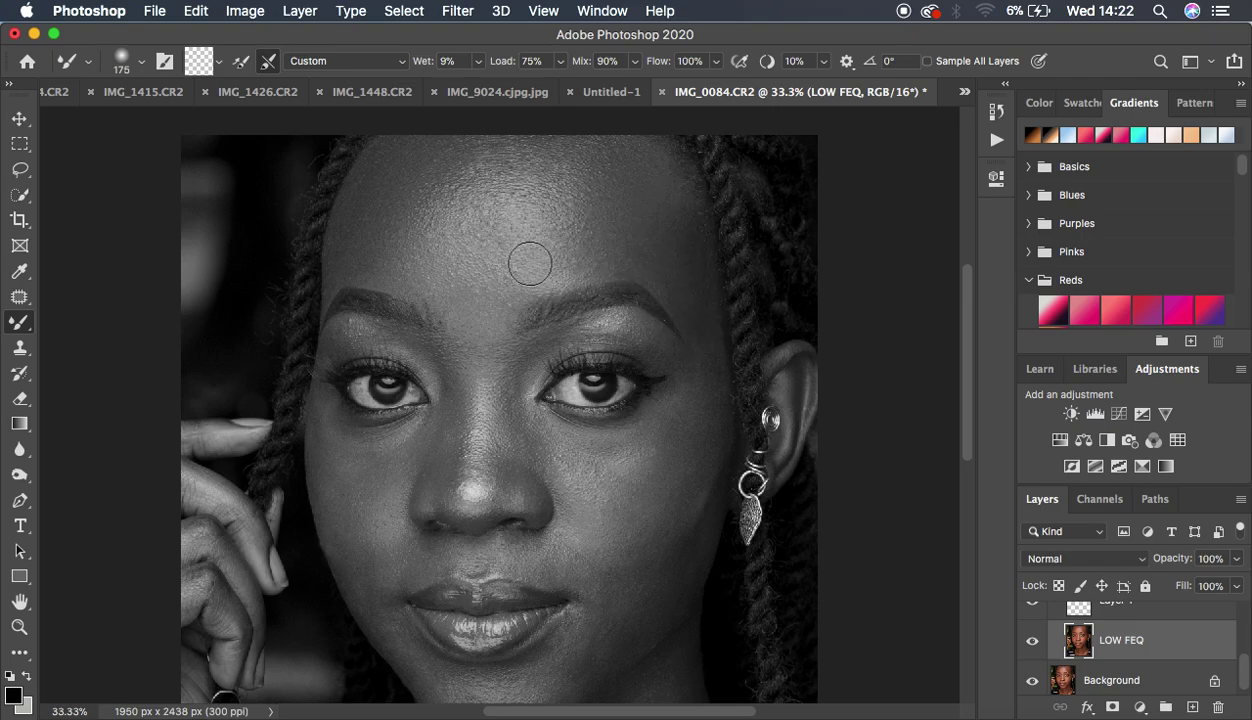
- Smooth the highlight and shadow transitions across the whole forehead, down to the brows and temple, with further mixer brush strokes
key("bracketright")
key("bracketright")
mouse_move(405, 240)
left_mouse_down()
mouse_move(444, 190)
mouse_move(523, 154)
mouse_move(531, 168)
mouse_move(536, 153)
mouse_move(615, 168)
mouse_move(538, 260)
mouse_move(425, 235)
mouse_move(432, 165)
left_mouse_up()
mouse_move(545, 145)
left_mouse_down()
mouse_move(531, 168)
mouse_move(562, 224)
mouse_move(518, 274)
mouse_move(442, 252)
mouse_move(437, 176)
left_mouse_up()
mouse_move(517, 210)
left_mouse_down()
mouse_move(447, 193)
mouse_move(487, 170)
mouse_move(539, 173)
mouse_move(541, 185)
left_mouse_up()
mouse_move(545, 238)
left_mouse_down()
mouse_move(515, 258)
mouse_move(447, 218)
mouse_move(433, 238)
mouse_move(436, 173)
mouse_move(470, 148)
mouse_move(535, 165)
left_mouse_up()
mouse_move(594, 169)
left_mouse_down()
mouse_move(627, 203)
mouse_move(620, 257)
mouse_move(647, 258)
mouse_move(683, 291)
mouse_move(707, 344)
left_mouse_up()
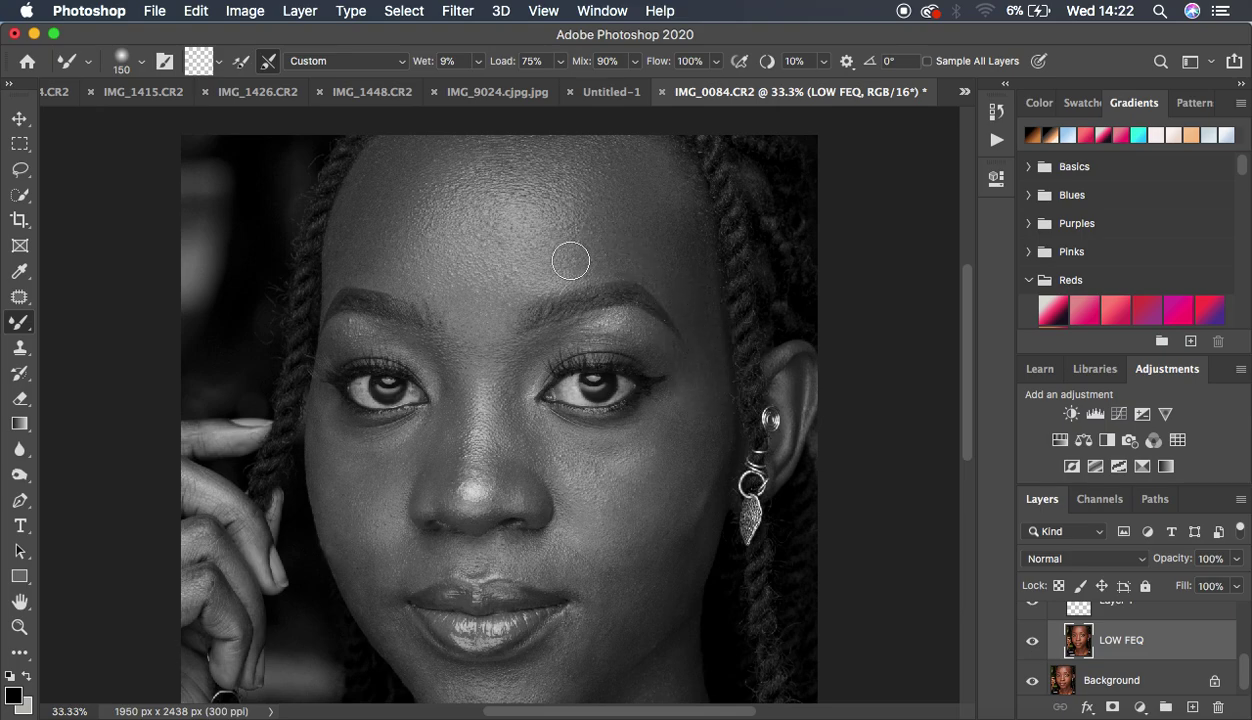
mouse_move(503, 285)
left_mouse_down()
mouse_move(419, 252)
mouse_move(378, 256)
mouse_move(402, 170)
mouse_move(425, 152)
left_mouse_up()
- Select the HIGH FREQ layer and hide the Black & White 1 adjustment layer
scroll(1160, 660, "up", 2)
left_click(1149, 626)
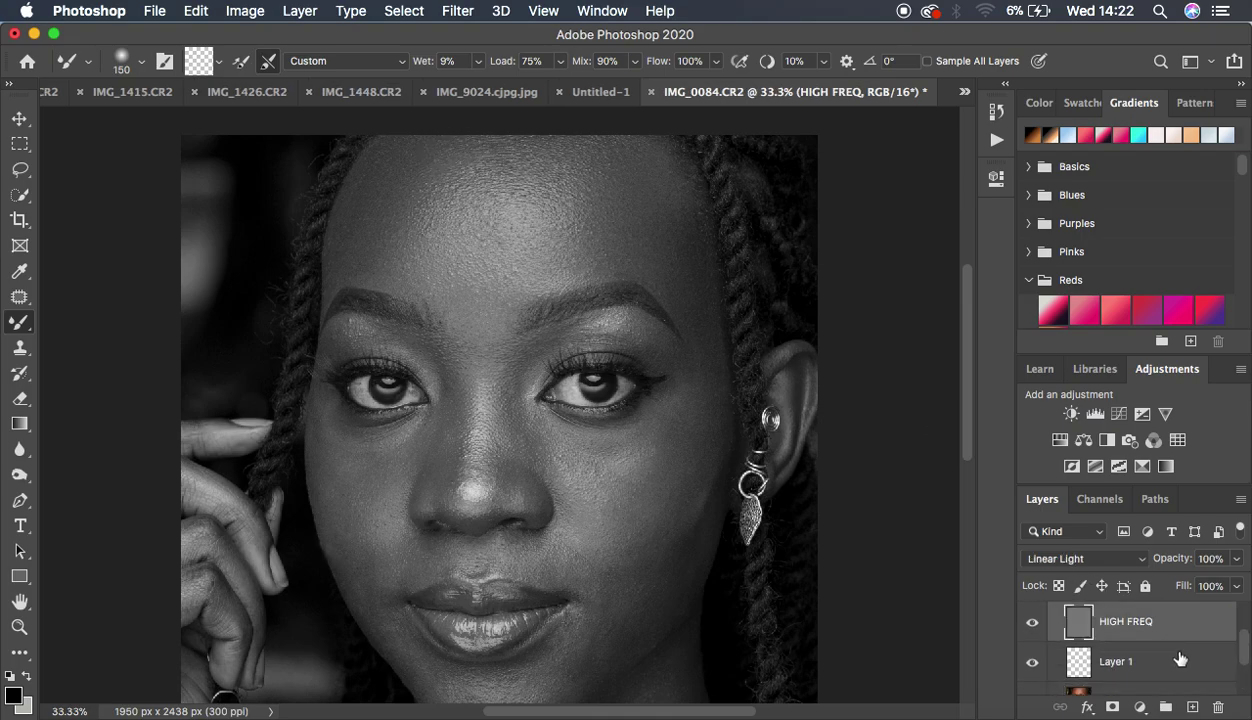
scroll(1160, 655, "up", 2)
left_click(1033, 648)
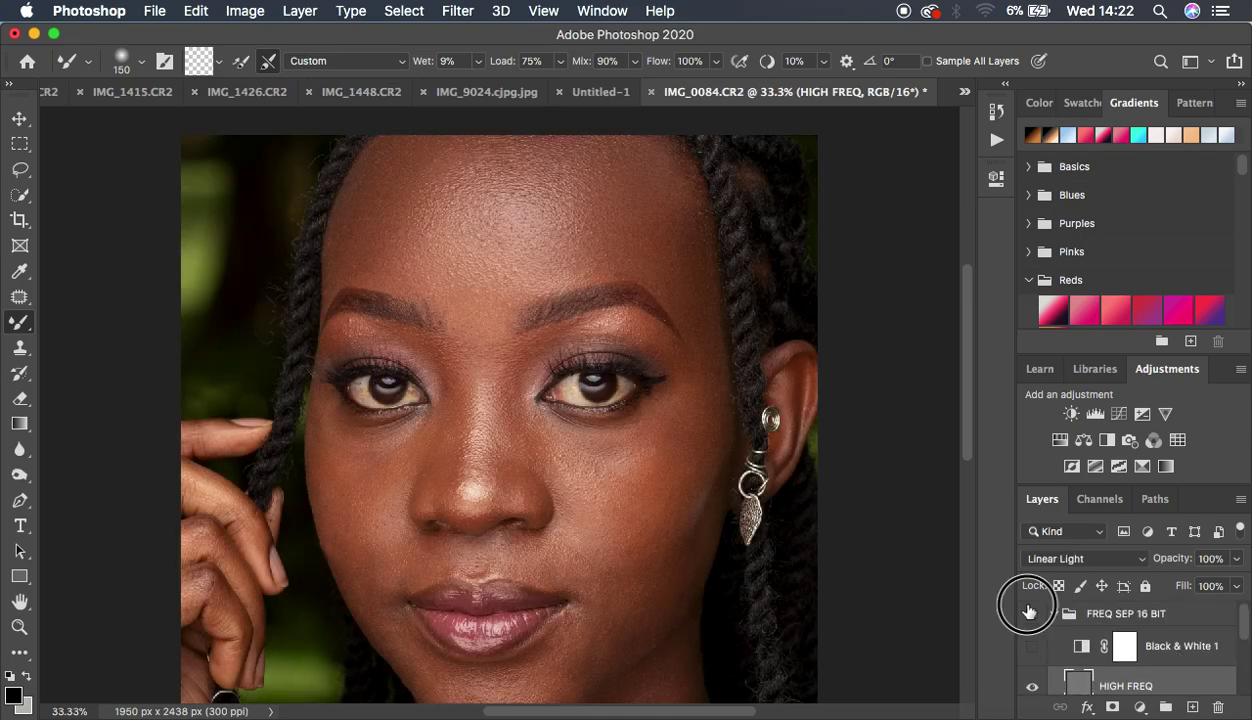
- Toggle the FREQ SEP 16 BIT group's visibility repeatedly to compare the retouched portrait with the original
left_click(1030, 612)
left_click(1030, 612)
left_click(1030, 612)
left_click(1030, 612)
left_click(1030, 612)
left_click(1030, 612)
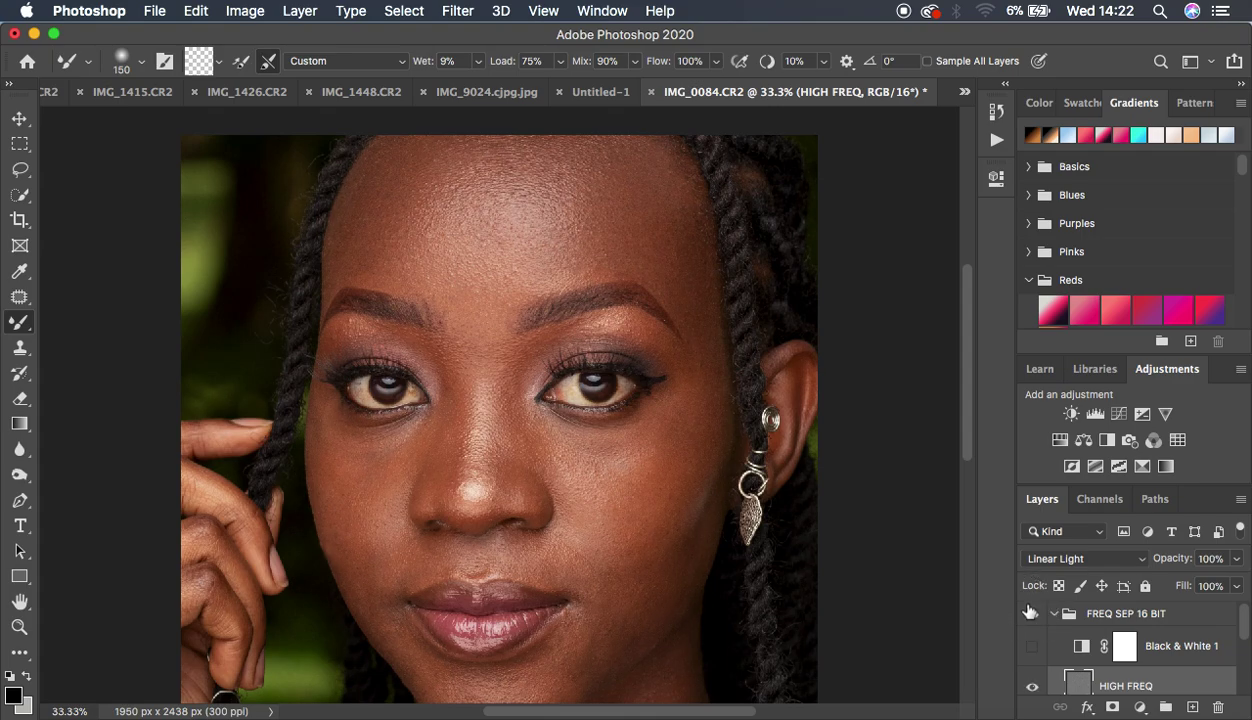
- Select the LOW FEQ layer and show the Black & White 1 adjustment layer
scroll(1136, 640, "down", 5)
double_click(1136, 638)
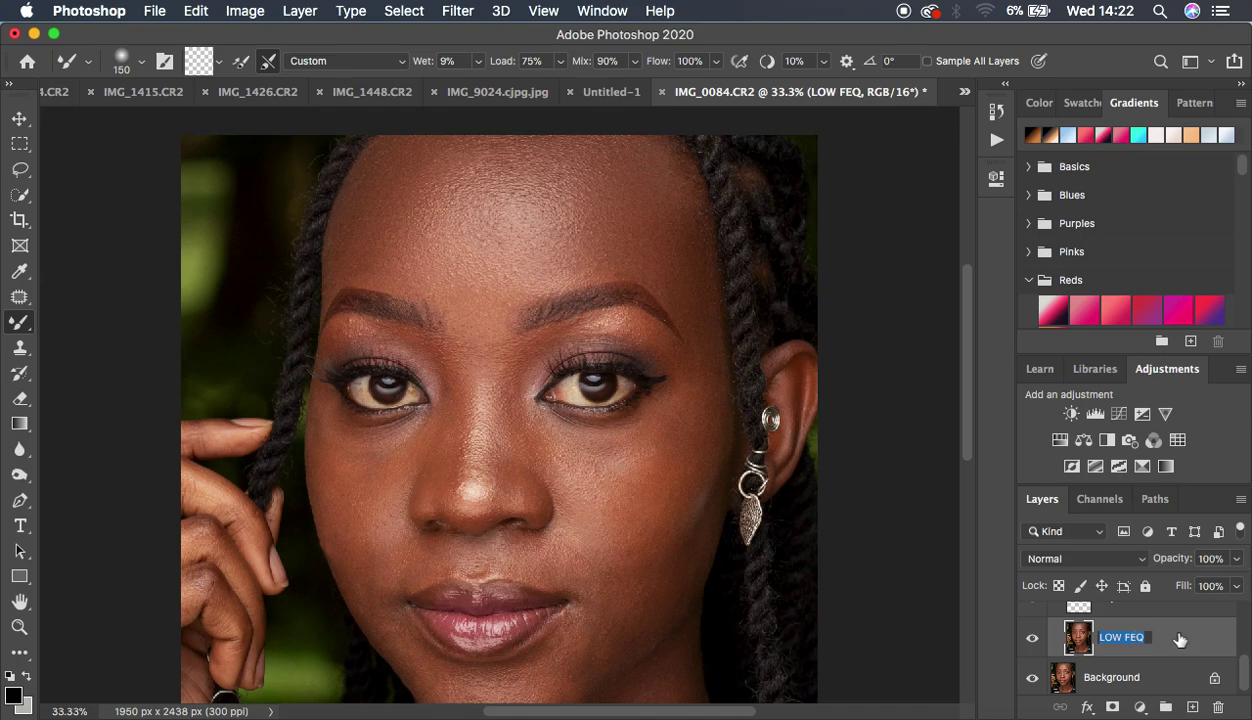
key("Return")
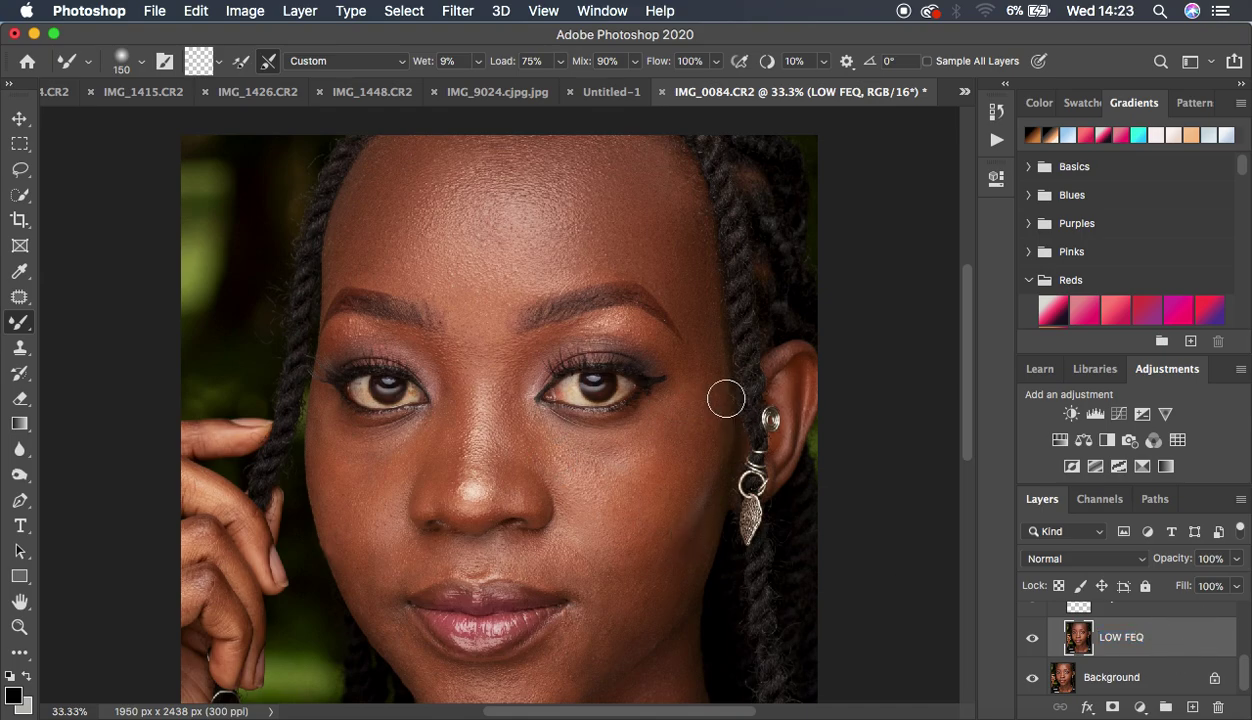
scroll(1190, 642, "up", 3)
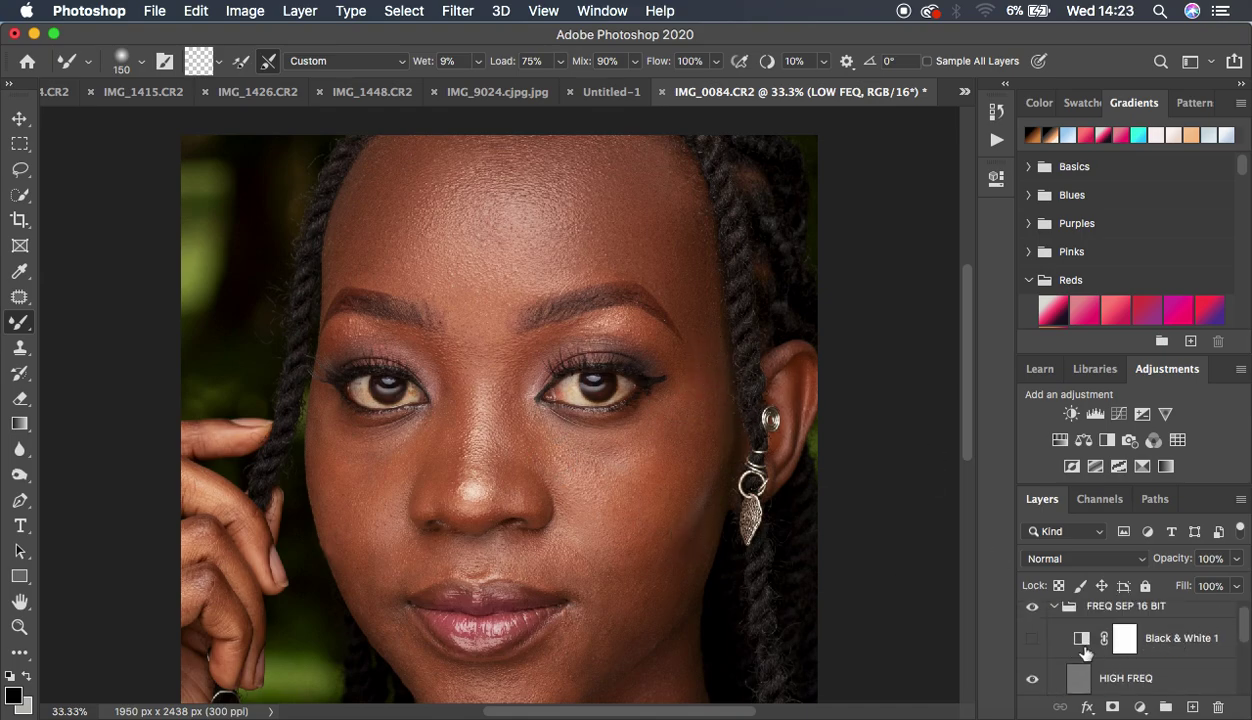
left_click(1033, 640)
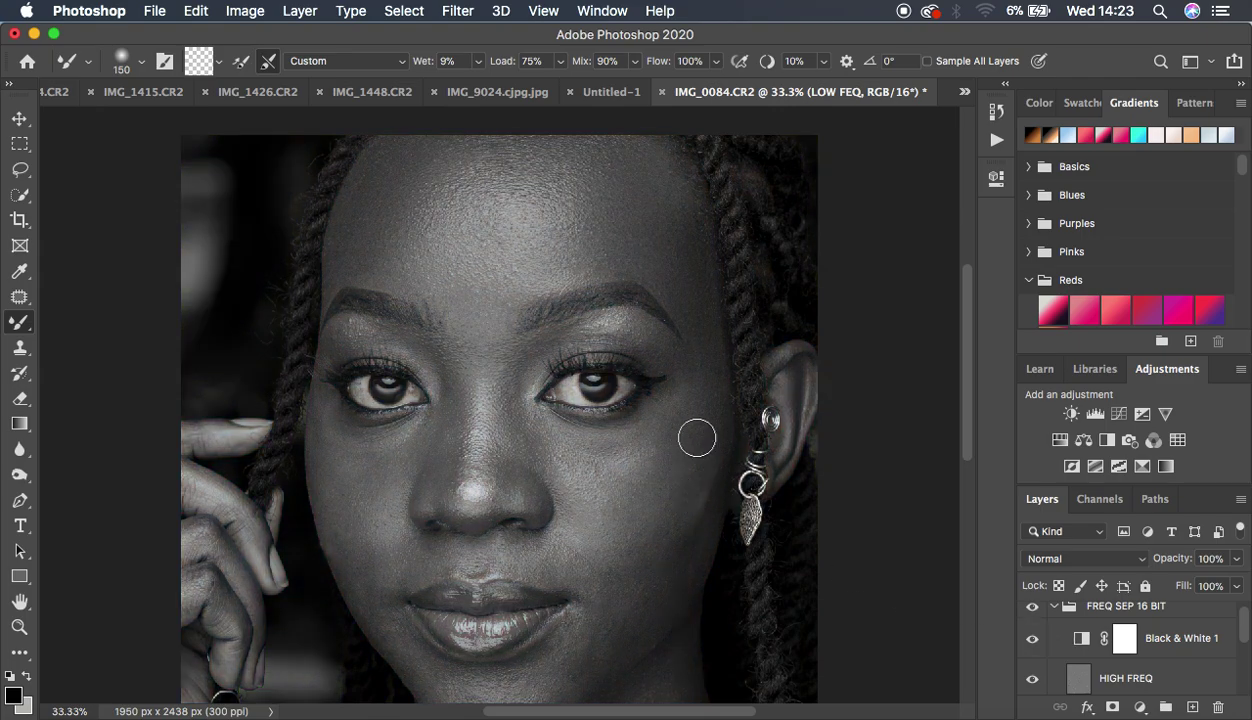
- Blend the tones of both cheeks, the temple and the side of the nose with a 150-pixel mixer brush
mouse_move(702, 400)
left_mouse_down()
mouse_move(693, 391)
mouse_move(671, 475)
mouse_move(701, 360)
mouse_move(696, 282)
mouse_move(700, 380)
left_mouse_up()
mouse_move(328, 461)
left_mouse_down()
mouse_move(355, 491)
mouse_move(369, 456)
left_mouse_up()
left_click_drag(338, 521, 400, 630)
mouse_move(681, 527)
left_mouse_down()
mouse_move(684, 480)
mouse_move(623, 579)
mouse_move(674, 500)
mouse_move(702, 342)
mouse_move(611, 586)
mouse_move(630, 570)
mouse_move(630, 603)
mouse_move(643, 599)
mouse_move(618, 626)
mouse_move(610, 550)
mouse_move(561, 557)
mouse_move(625, 567)
mouse_move(665, 526)
mouse_move(709, 354)
left_mouse_up()
mouse_move(509, 437)
left_mouse_down()
mouse_move(503, 383)
mouse_move(497, 453)
mouse_move(497, 391)
mouse_move(466, 441)
mouse_move(447, 400)
mouse_move(453, 439)
mouse_move(444, 367)
mouse_move(506, 363)
mouse_move(489, 489)
mouse_move(528, 497)
mouse_move(447, 455)
mouse_move(540, 540)
mouse_move(542, 561)
mouse_move(595, 569)
left_mouse_up()
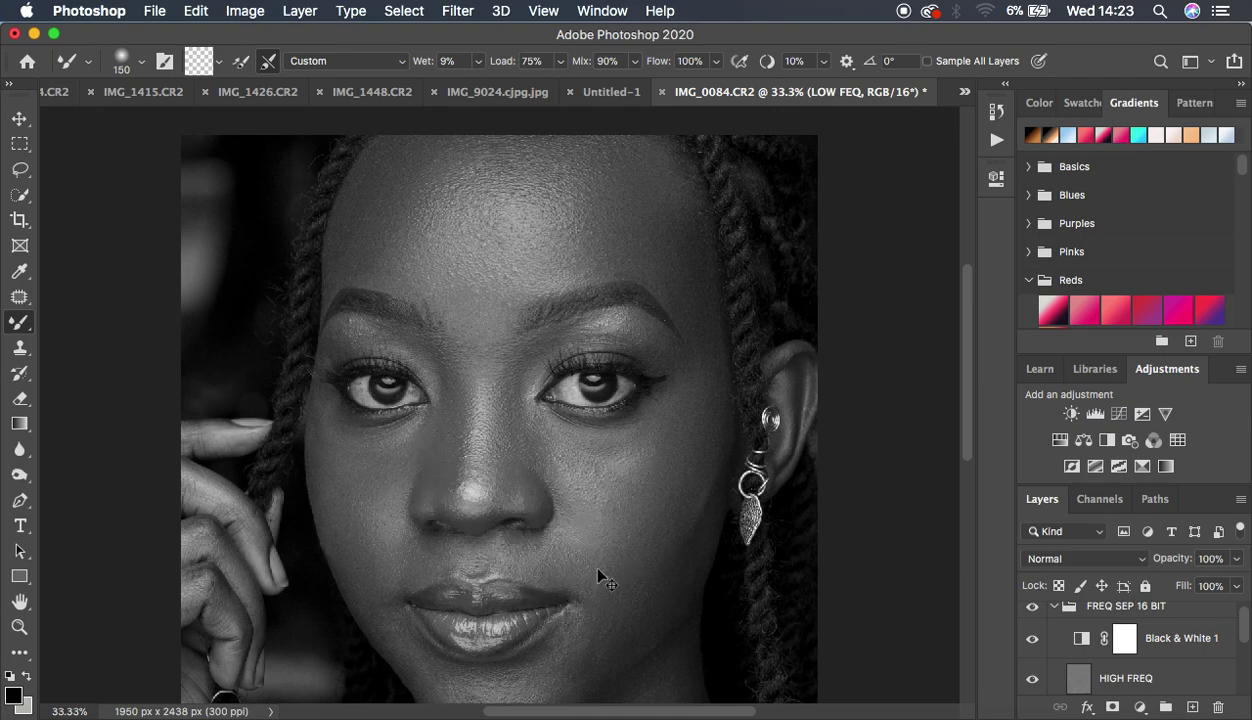
- Smooth the skin across the chin on the LOW FEQ layer with a 200-pixel mixer brush
key("super+minus")
key("super+minus")
key("super+equal")
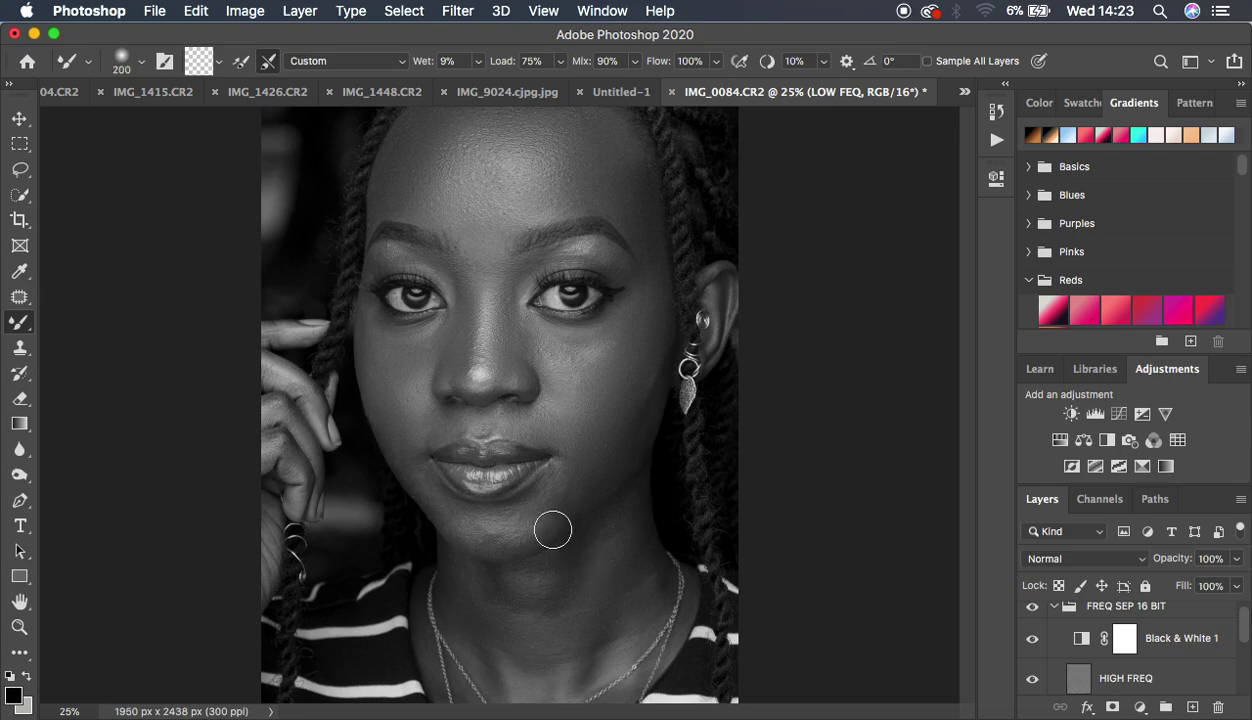
mouse_move(553, 529)
left_mouse_down()
mouse_move(562, 496)
mouse_move(539, 523)
mouse_move(550, 505)
mouse_move(538, 506)
mouse_move(565, 492)
mouse_move(557, 502)
mouse_move(549, 491)
mouse_move(521, 533)
mouse_move(504, 538)
mouse_move(529, 526)
mouse_move(494, 524)
left_mouse_up()
key("p")
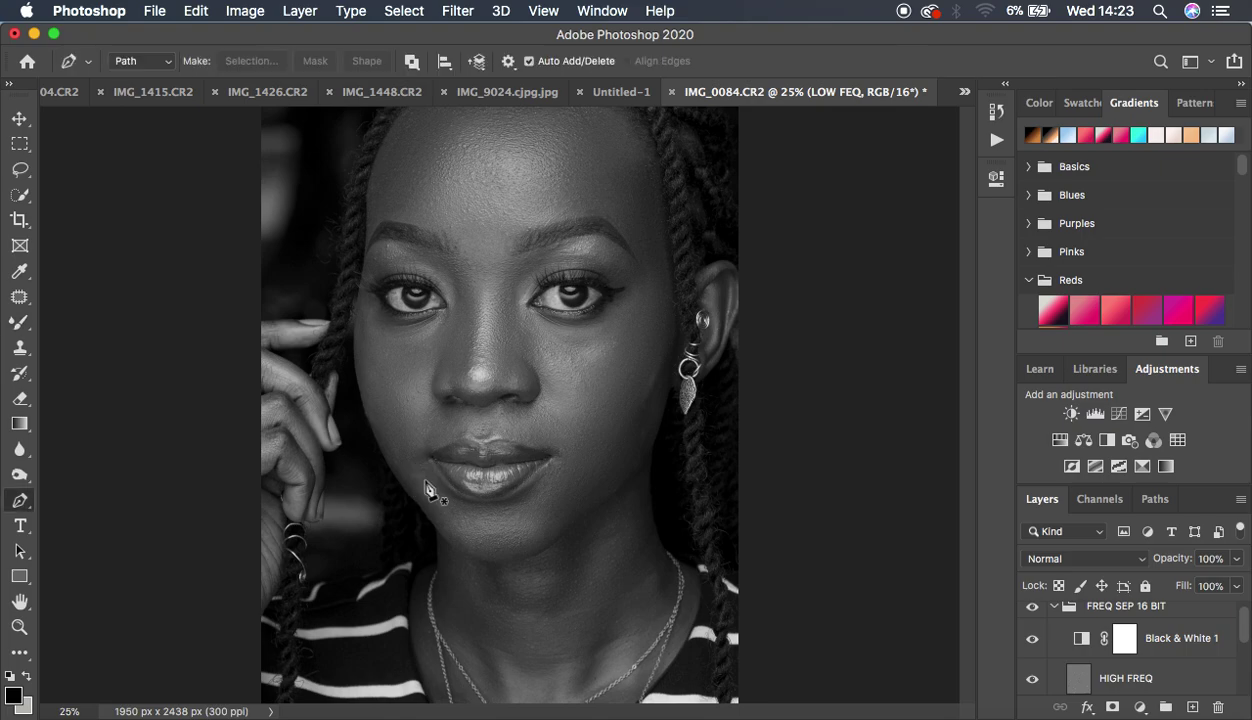
- Blend the skin around the mouth and up both cheeks with the Mixer Brush at 150 pixels
left_click(20, 321)
mouse_move(423, 475)
left_mouse_down()
mouse_move(439, 497)
mouse_move(414, 464)
mouse_move(481, 539)
mouse_move(534, 528)
mouse_move(561, 463)
mouse_move(539, 427)
mouse_move(548, 433)
left_mouse_up()
mouse_move(436, 419)
left_mouse_down()
mouse_move(427, 432)
mouse_move(394, 425)
mouse_move(411, 456)
mouse_move(382, 407)
mouse_move(383, 349)
left_mouse_up()
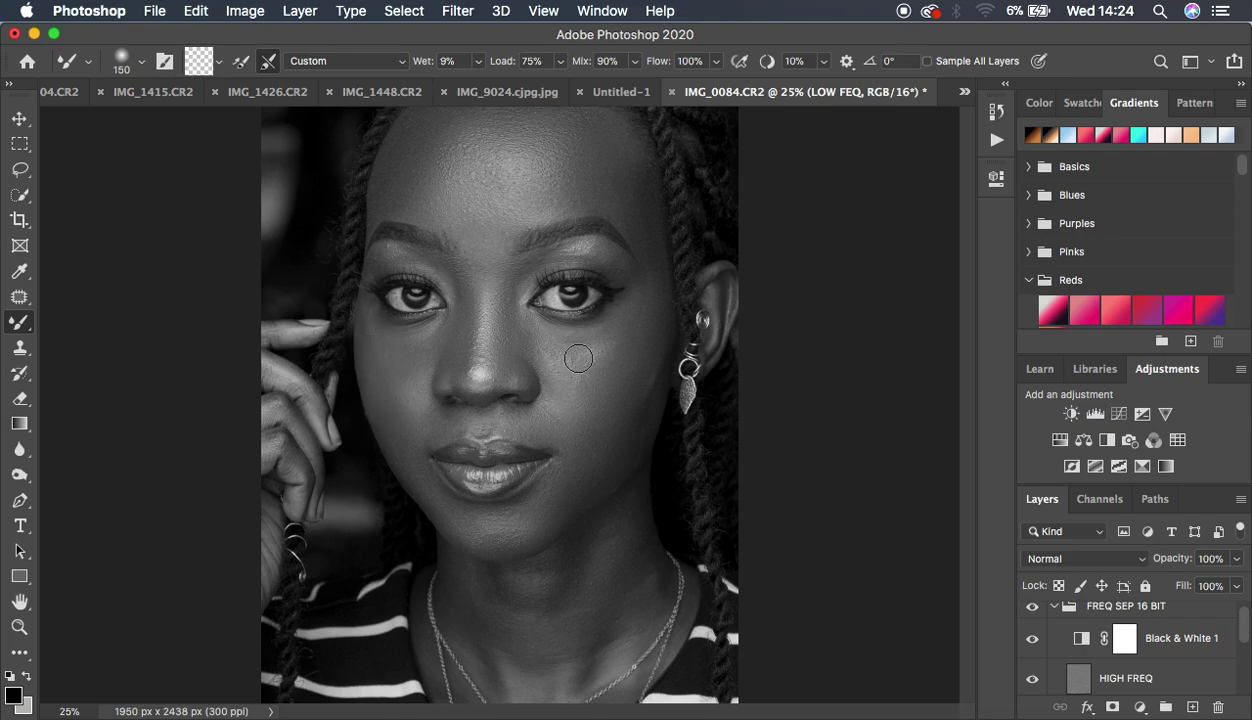
left_click_drag(597, 357, 645, 305)
- Hide the Black & White 1 adjustment layer and compare the portrait with the FREQ SEP 16 BIT group off and on
left_click(1030, 638)
scroll(1150, 635, "up", 1)
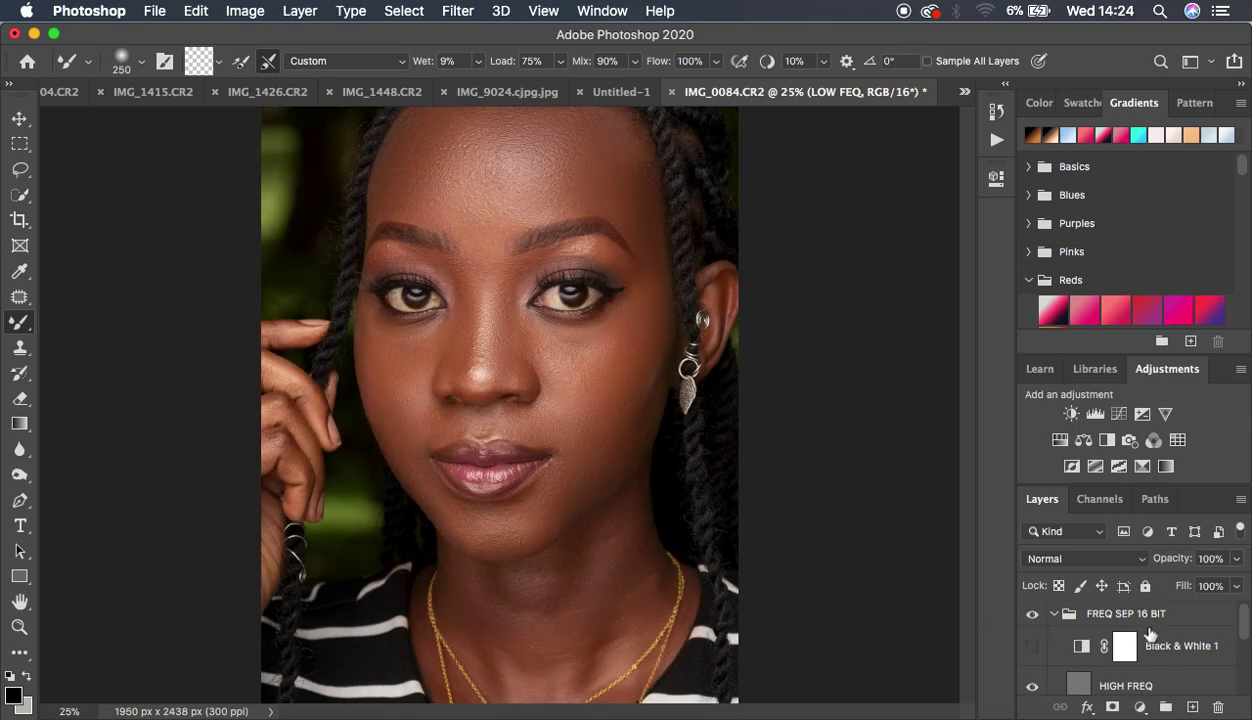
left_click(1035, 617)
left_click(1035, 619)
- Blend the earring-side temple, the forehead and the skin between nose and mouth in colour with mixer brush strokes
mouse_move(675, 273)
left_mouse_down()
mouse_move(631, 173)
mouse_move(629, 197)
left_mouse_up()
left_click_drag(445, 414, 428, 440)
left_click_drag(547, 418, 511, 414)
mouse_move(553, 190)
left_mouse_down()
mouse_move(595, 201)
mouse_move(633, 178)
mouse_move(618, 141)
left_mouse_up()
left_click_drag(444, 416, 431, 427)
- Blend the neck from below the chin down to the collarbones with the mixer brush at 250 and 175 pixels
key("super+equal")
scroll(663, 577, "down", 5)
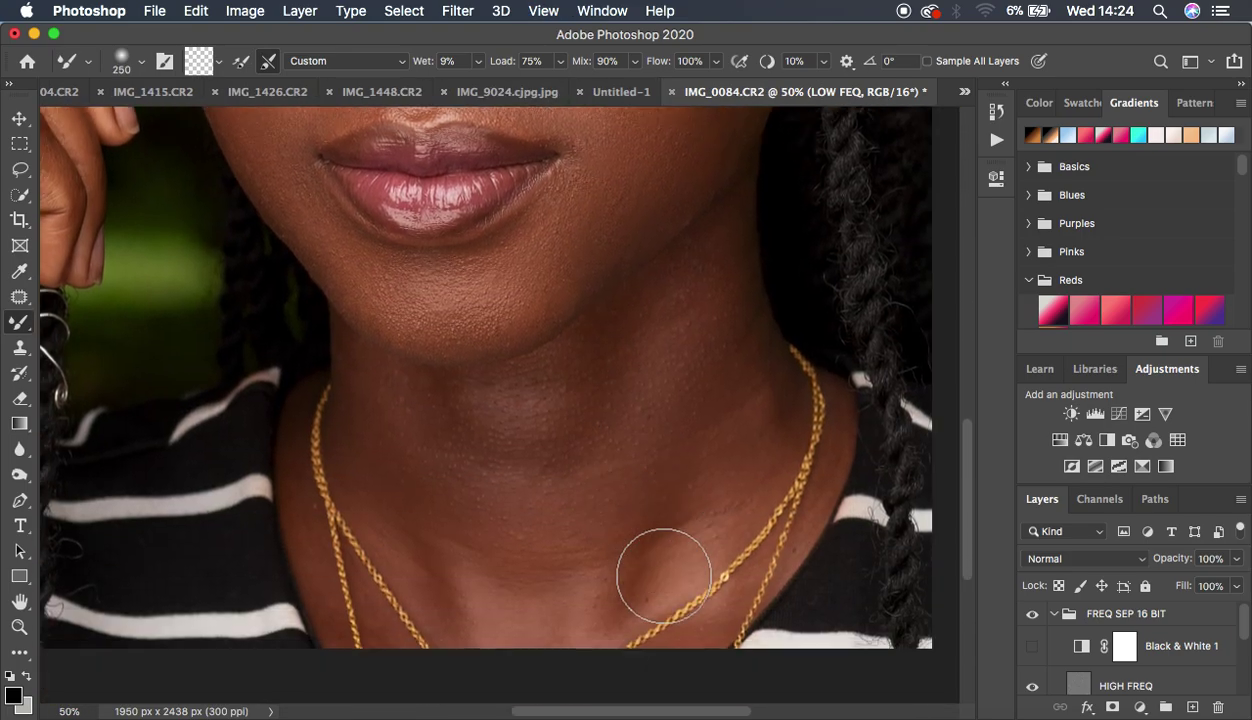
scroll(663, 577, "down", 3)
mouse_move(531, 285)
left_mouse_down()
mouse_move(533, 316)
mouse_move(515, 269)
mouse_move(526, 347)
mouse_move(497, 414)
mouse_move(562, 421)
mouse_move(594, 384)
mouse_move(661, 209)
mouse_move(704, 212)
mouse_move(713, 295)
mouse_move(703, 355)
mouse_move(657, 391)
left_mouse_up()
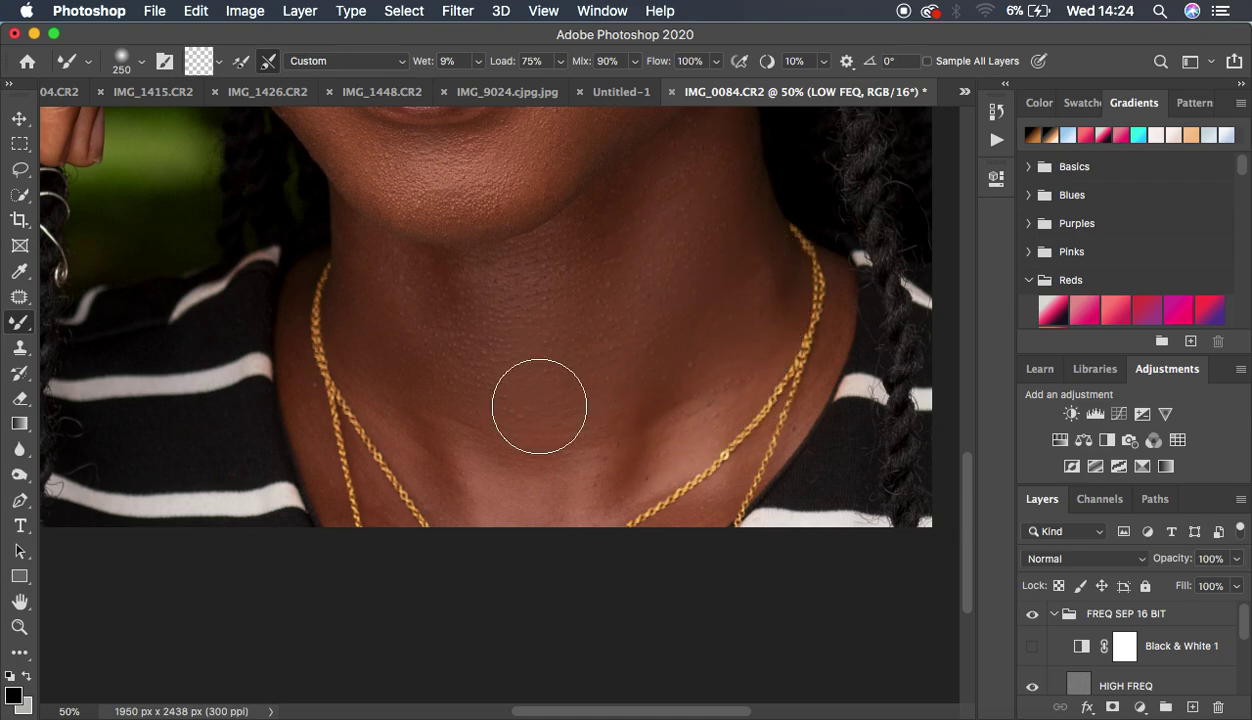
mouse_move(411, 330)
left_mouse_down()
mouse_move(414, 377)
mouse_move(485, 473)
left_mouse_up()
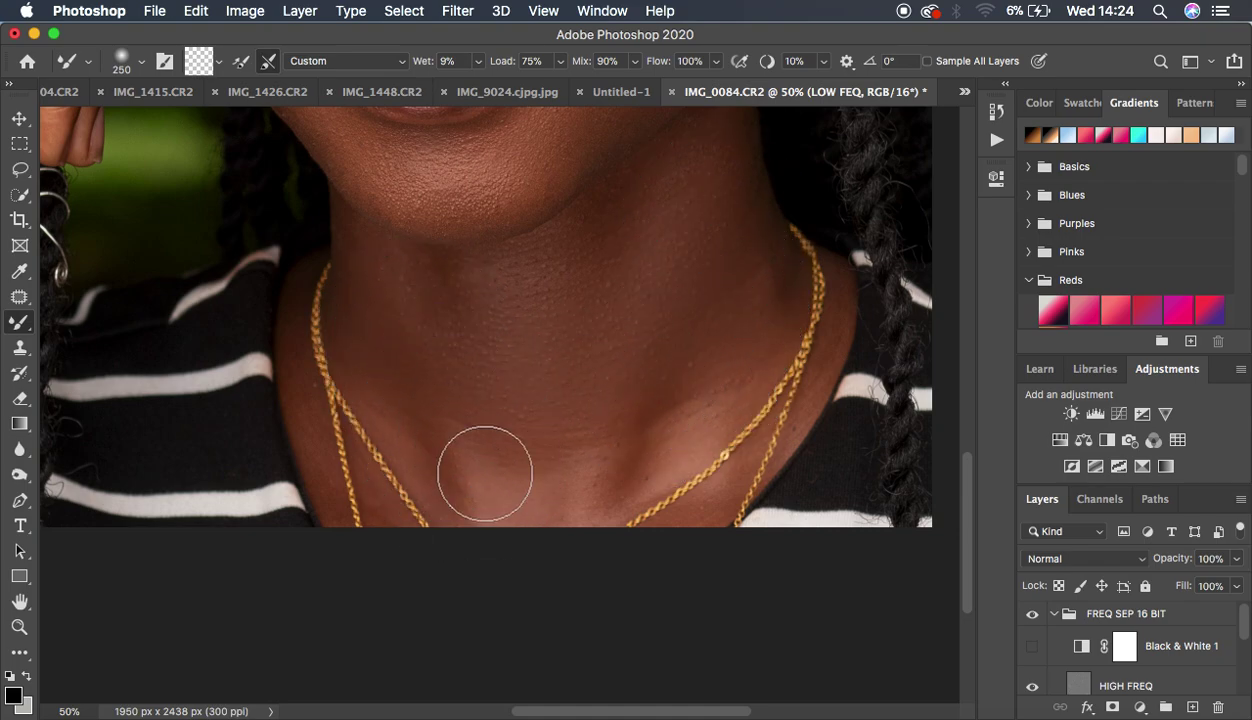
mouse_move(451, 316)
left_mouse_down()
mouse_move(467, 288)
mouse_move(436, 271)
mouse_move(367, 273)
left_mouse_up()
left_click_drag(580, 236, 680, 180)
mouse_move(708, 132)
left_mouse_down()
mouse_move(739, 254)
mouse_move(740, 216)
mouse_move(751, 260)
mouse_move(653, 429)
mouse_move(579, 506)
left_mouse_up()
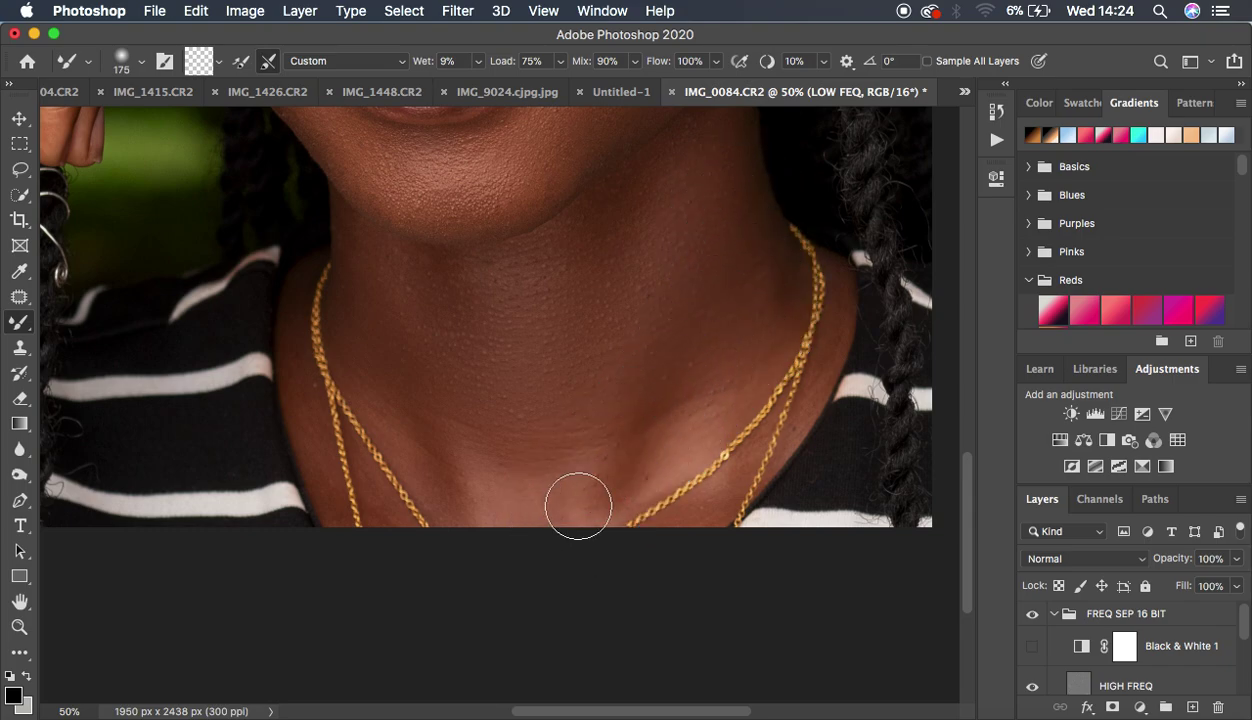
- Even out the skin around the necklace and along the sides of the neck with 150- and 100-pixel mixer brushes
left_click_drag(440, 433, 391, 473)
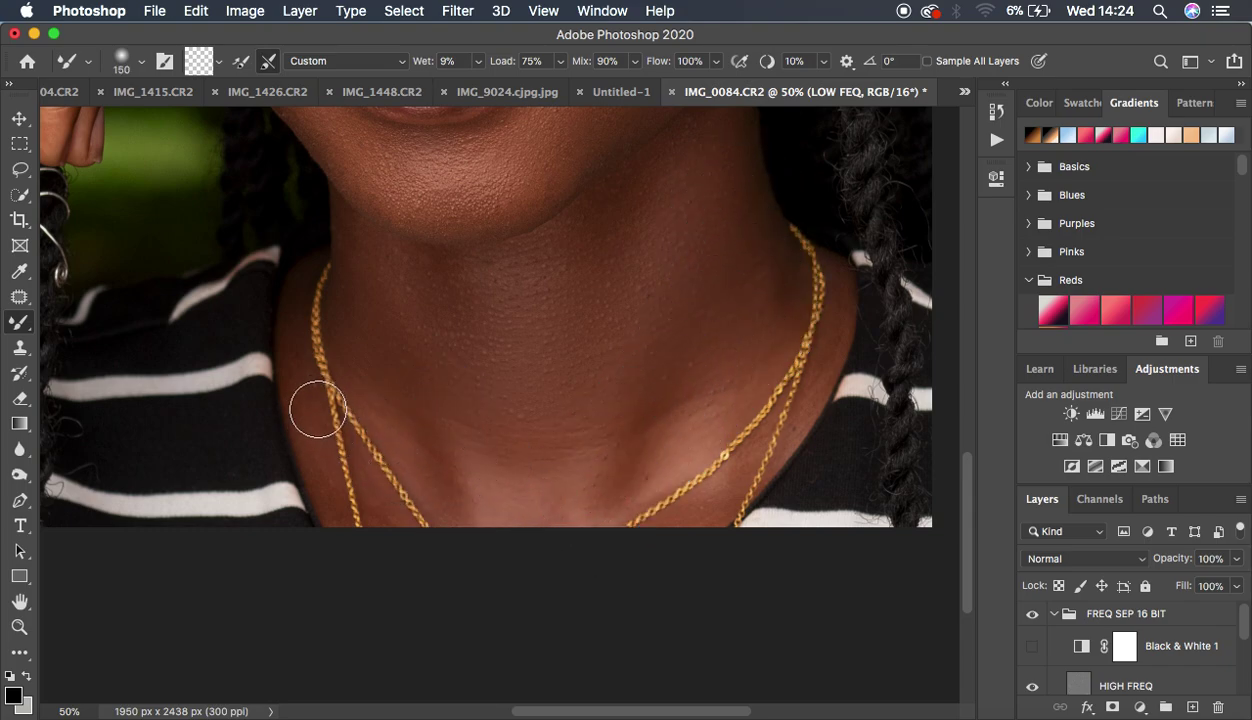
mouse_move(307, 393)
left_mouse_down()
mouse_move(317, 461)
mouse_move(306, 423)
left_mouse_up()
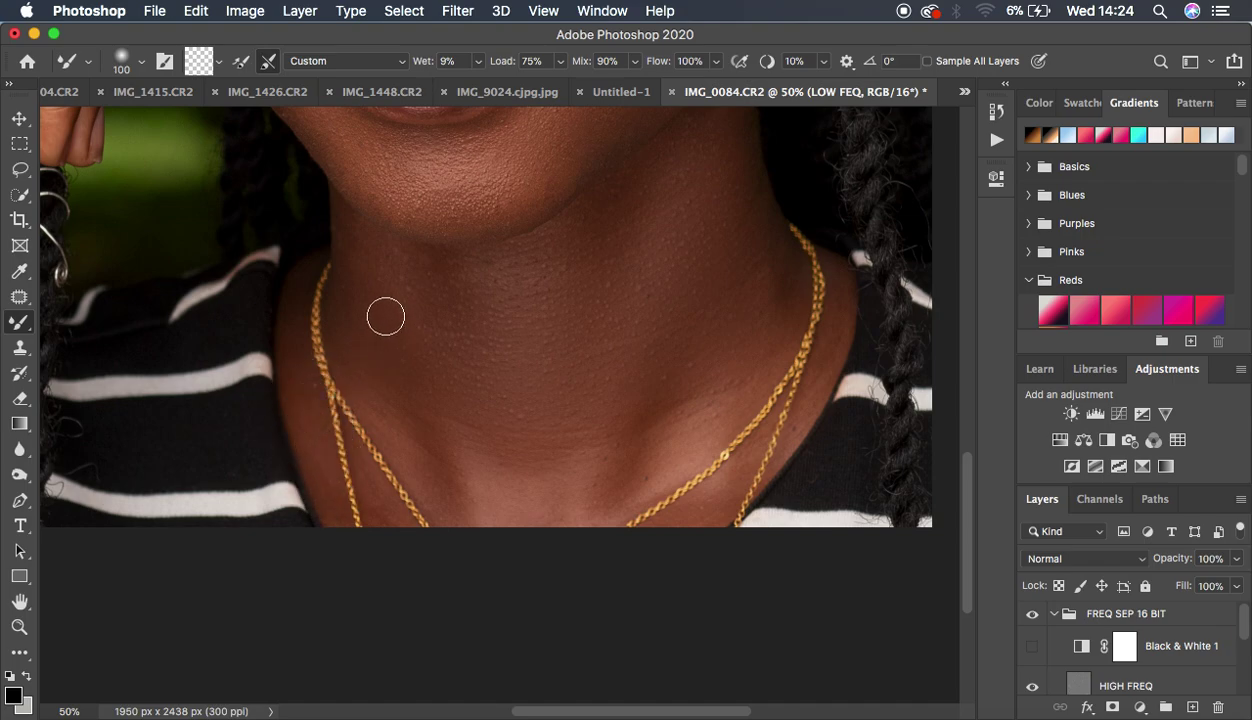
mouse_move(386, 315)
left_mouse_down()
mouse_move(372, 287)
mouse_move(485, 268)
left_mouse_up()
left_click_drag(648, 178, 710, 136)
mouse_move(730, 215)
left_mouse_down()
mouse_move(774, 263)
mouse_move(774, 320)
left_mouse_up()
- Compare the whole portrait before and after by toggling the FREQ SEP 16 BIT group's visibility
key("super+0")
key("super+minus")
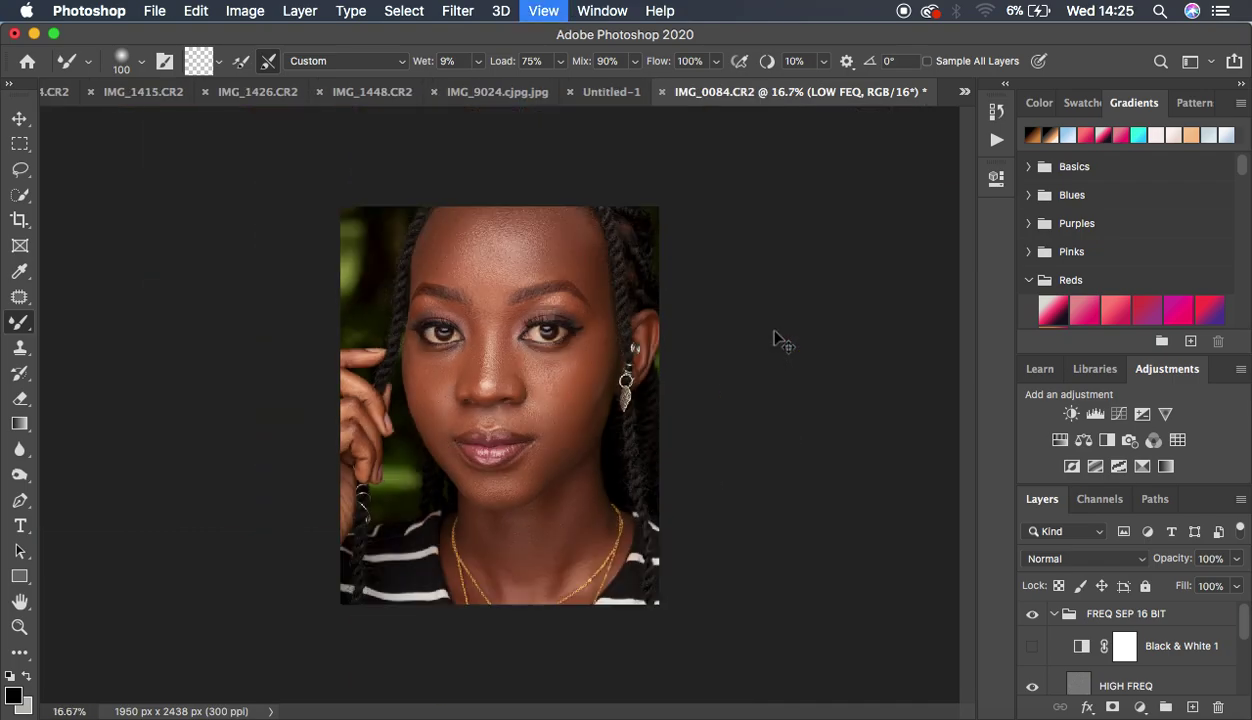
key("super+plus")
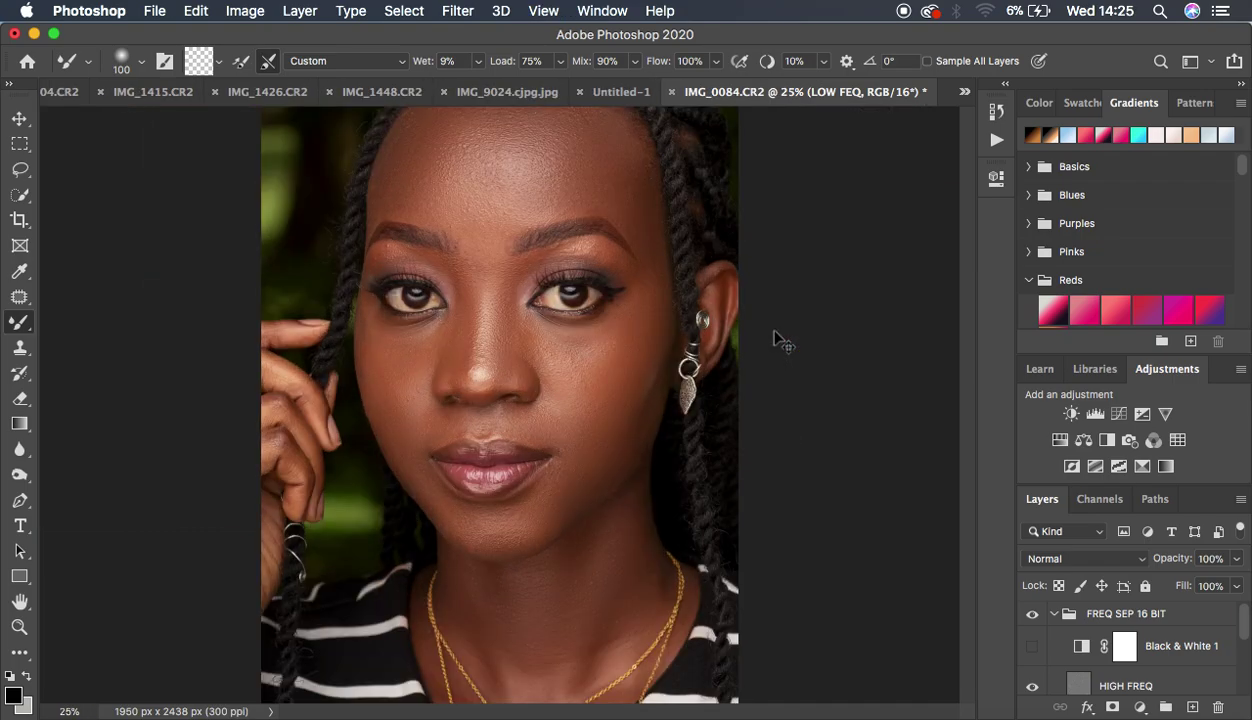
left_click(1030, 617)
left_click(1030, 617)
left_click(1030, 617)
left_click(1030, 617)
- Lasso the forehead above the eyebrows with a 22 px feather, apply a 24-pixel Gaussian Blur, and deselect
left_click(19, 172)
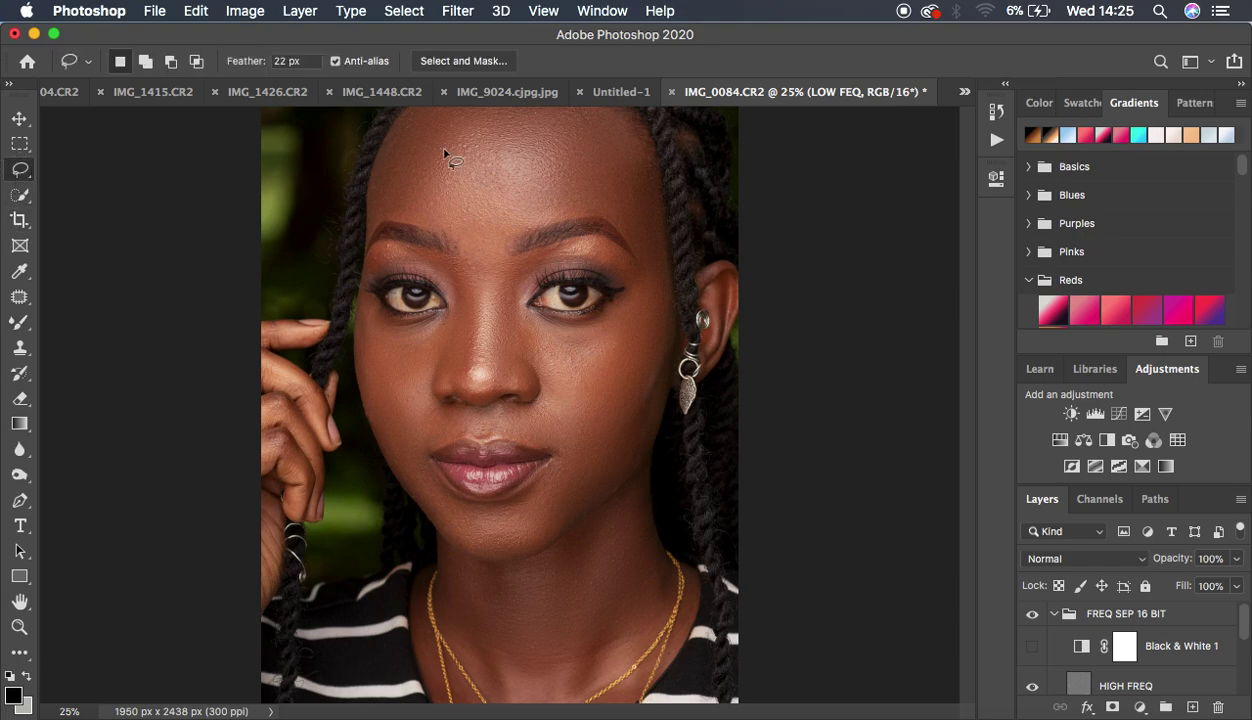
mouse_move(413, 112)
left_mouse_down()
mouse_move(372, 210)
mouse_move(499, 237)
mouse_move(614, 219)
mouse_move(662, 274)
mouse_move(649, 170)
mouse_move(622, 120)
mouse_move(584, 100)
mouse_move(418, 110)
left_mouse_up()
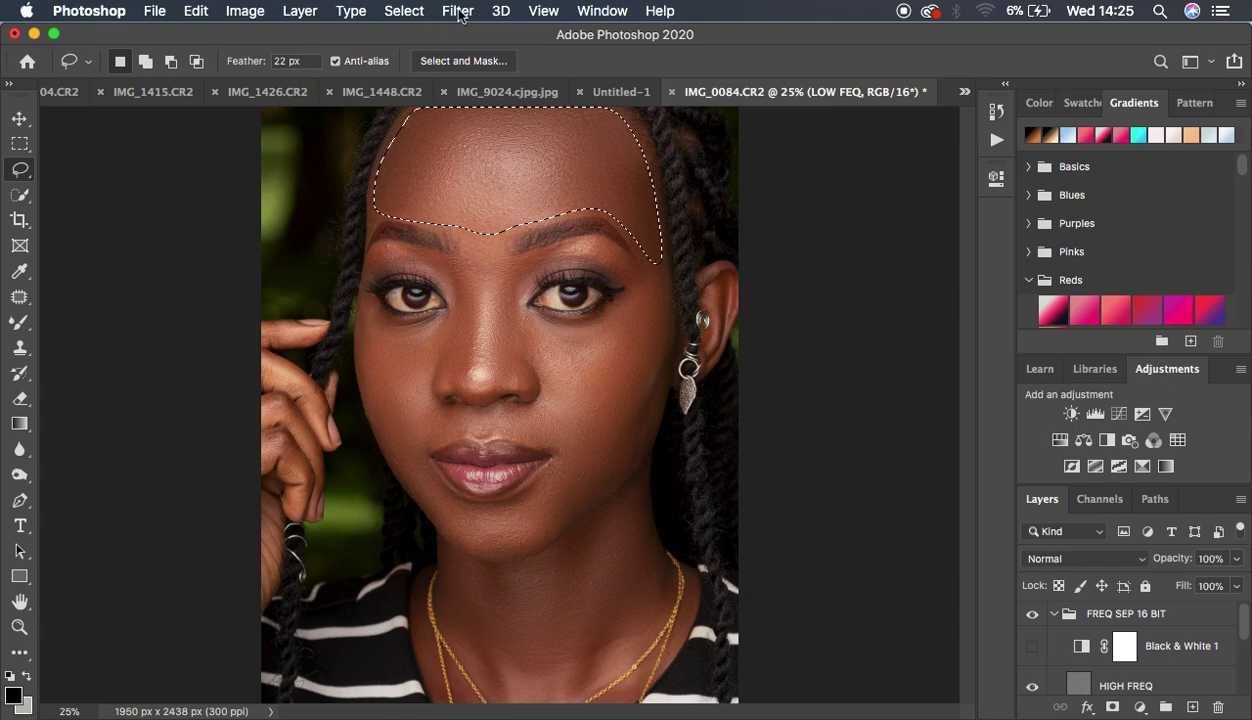
left_click(458, 11)
mouse_move(532, 245)
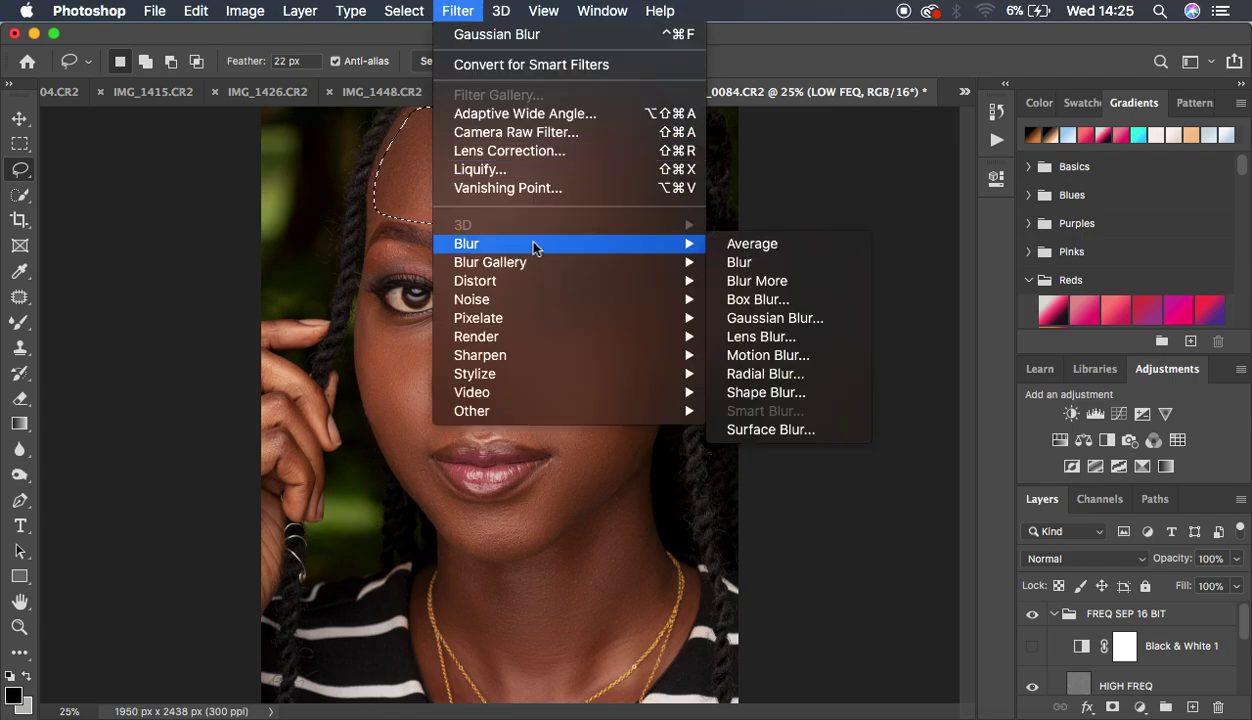
left_click(797, 318)
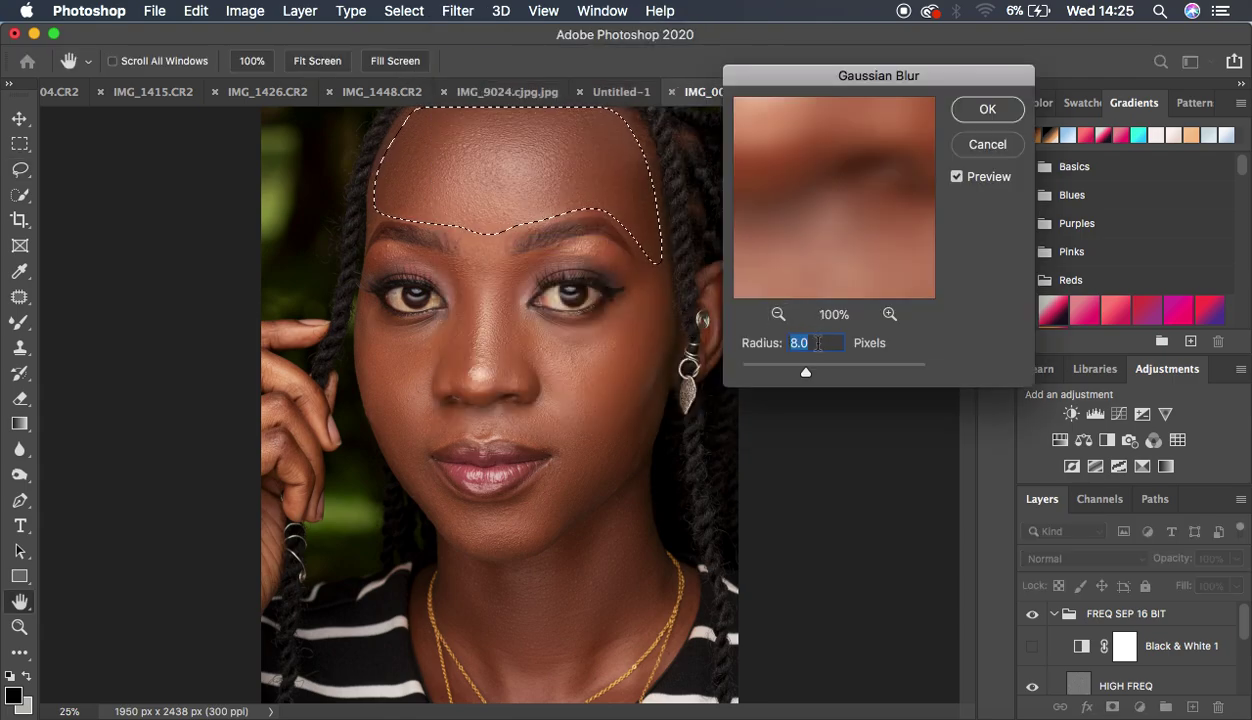
left_click_drag(808, 374, 815, 376)
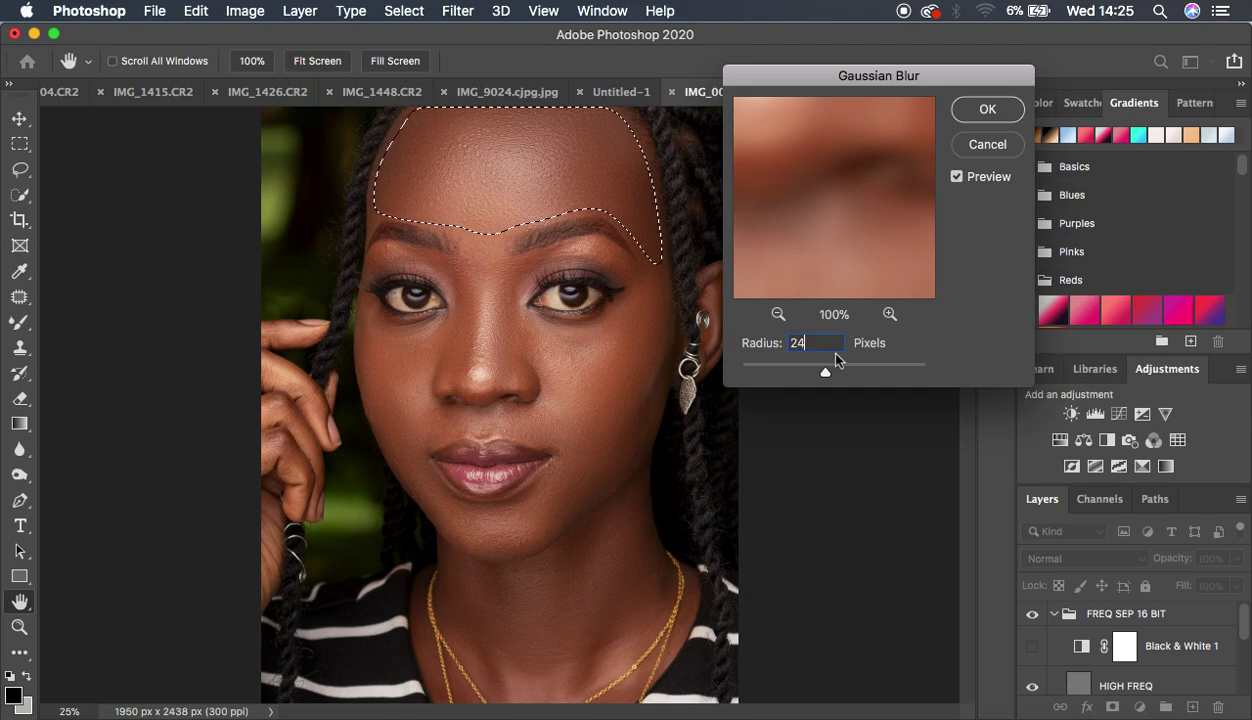
double_click(836, 346)
left_click(985, 112)
key("ctrl+d")
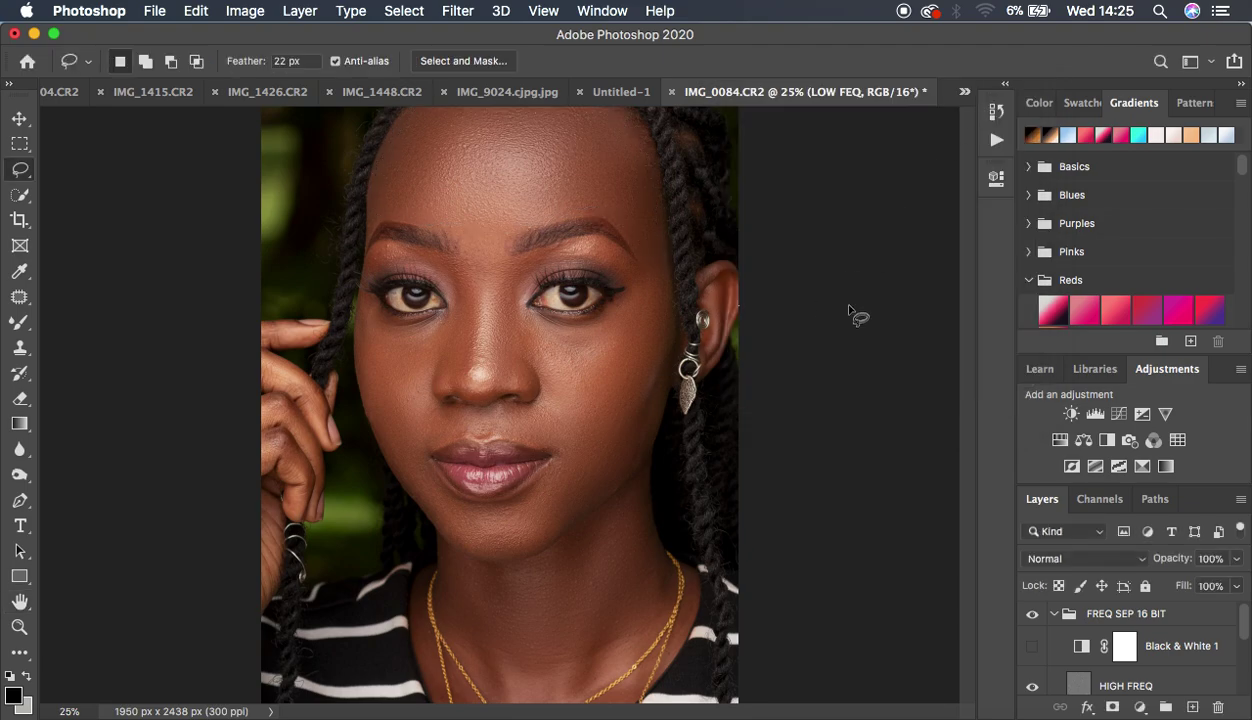
- Lasso the earring-side cheek up to the temple, reapply the Gaussian Blur, and deselect
mouse_move(648, 253)
left_mouse_down()
mouse_move(603, 343)
mouse_move(557, 383)
mouse_move(558, 450)
mouse_move(585, 473)
mouse_move(656, 367)
mouse_move(650, 258)
left_mouse_up()
right_click(634, 342)
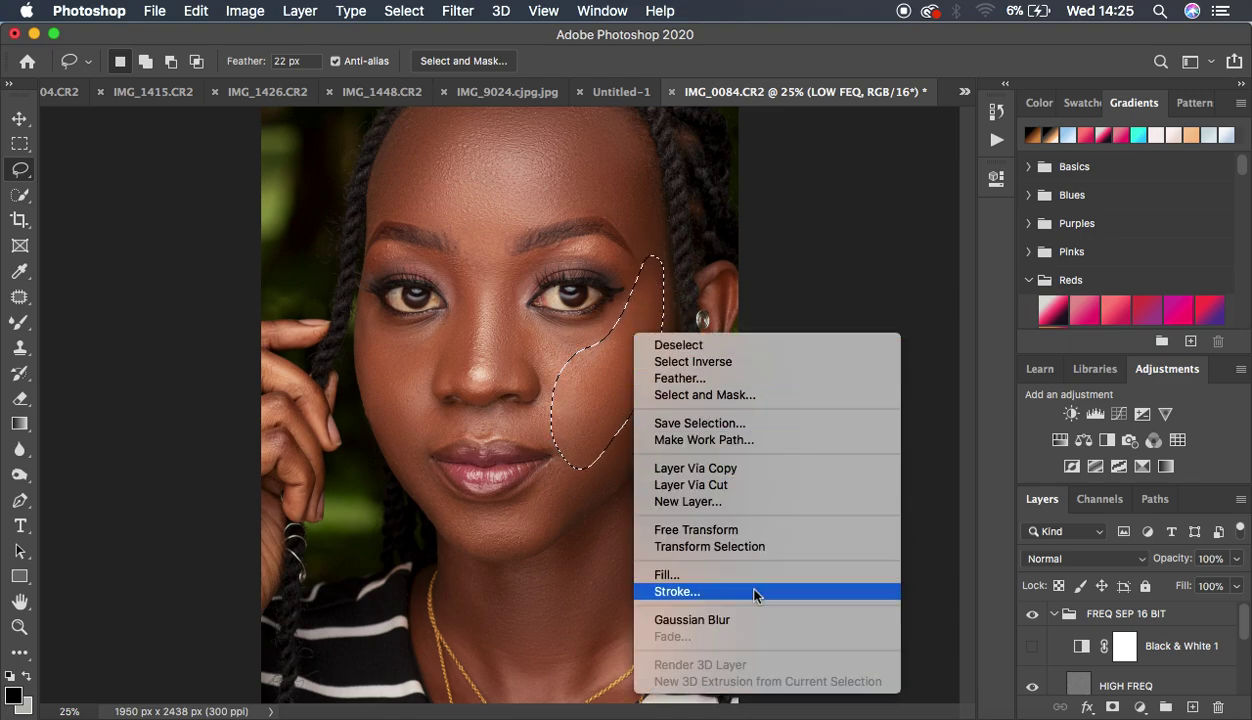
left_click(749, 620)
left_click(749, 620)
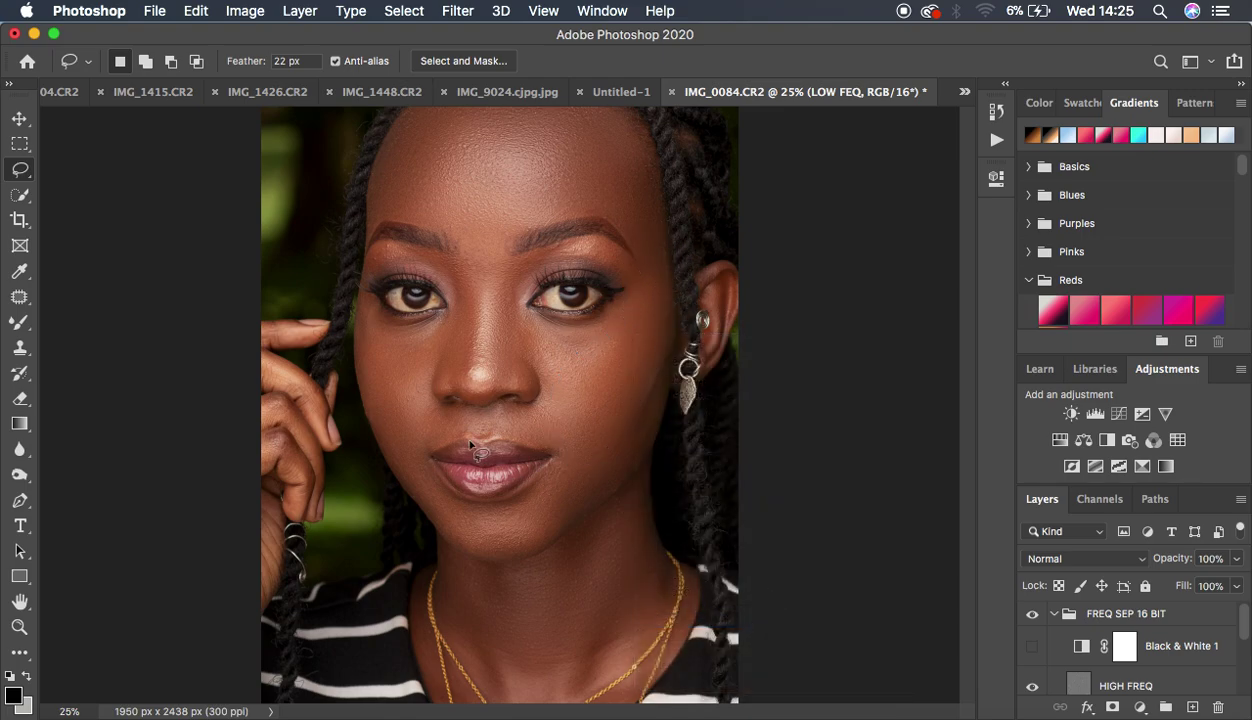
- Lasso the hand-side cheek below the eye, reapply the Gaussian Blur, and deselect
mouse_move(372, 319)
left_mouse_down()
mouse_move(371, 309)
mouse_move(439, 342)
mouse_move(418, 436)
mouse_move(386, 436)
mouse_move(370, 333)
left_mouse_up()
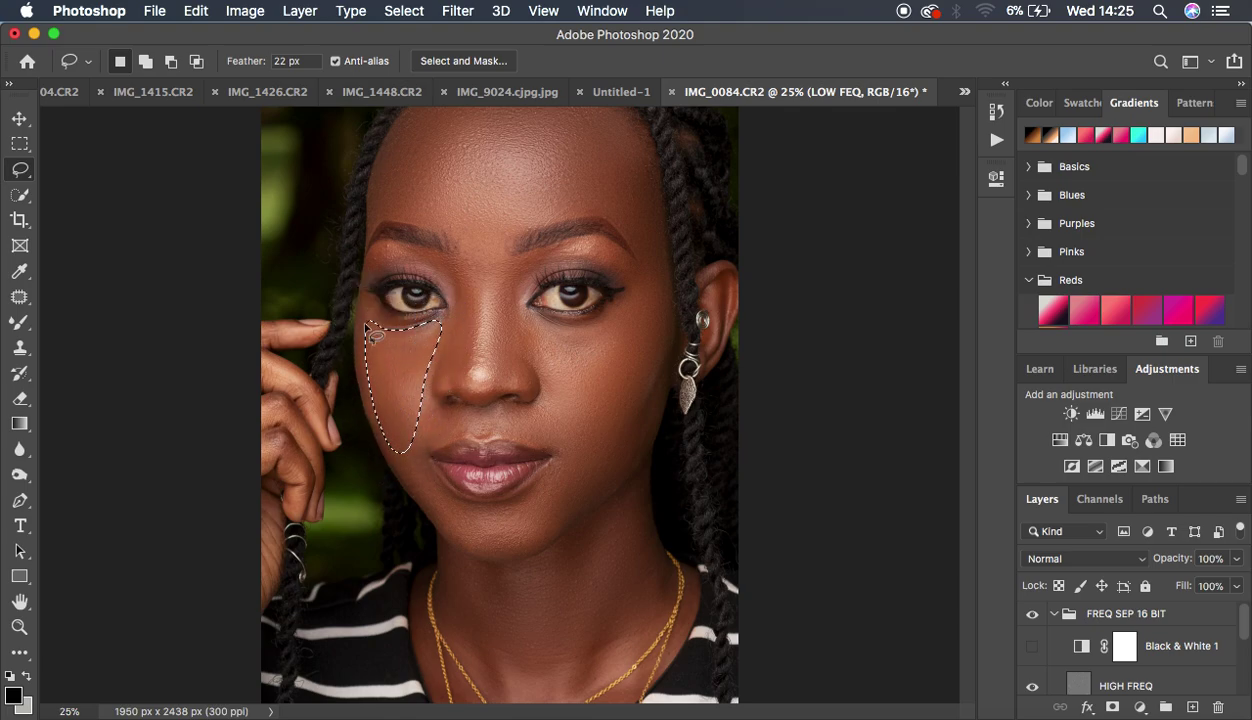
mouse_move(368, 314)
left_mouse_down()
mouse_move(416, 320)
mouse_move(434, 357)
mouse_move(408, 461)
mouse_move(372, 394)
mouse_move(367, 322)
left_mouse_up()
right_click(391, 368)
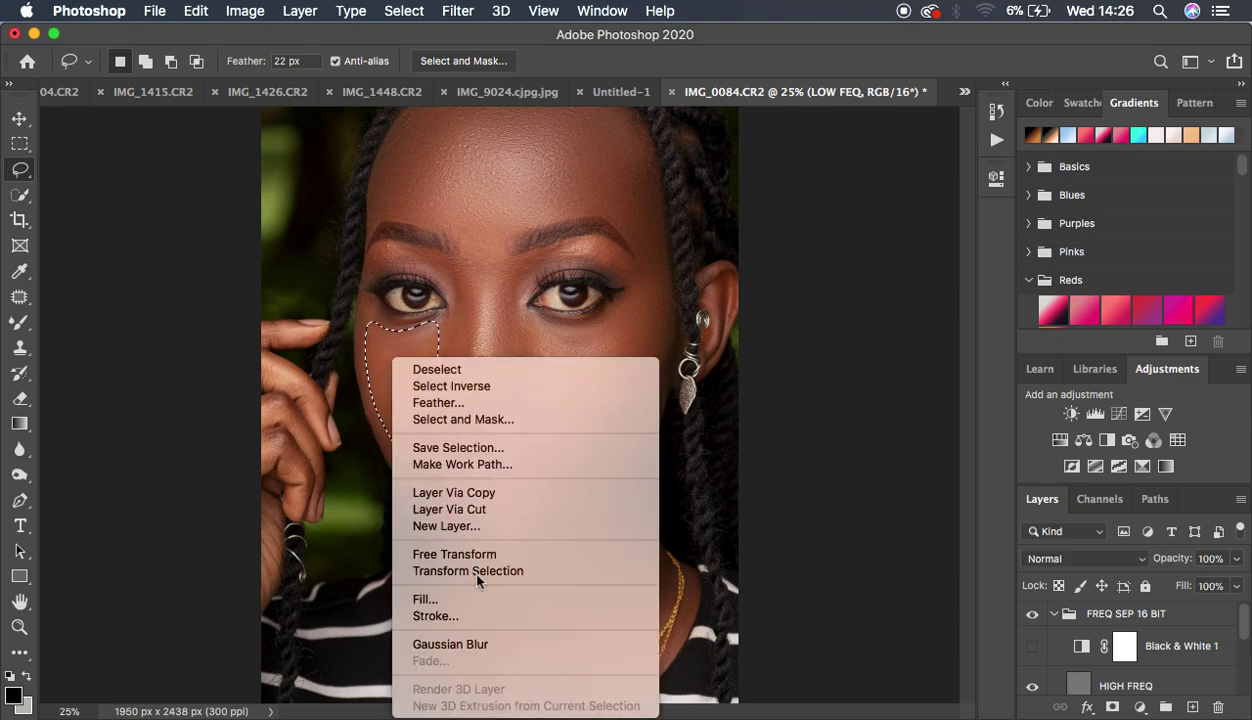
left_click(493, 644)
key("ctrl+d")
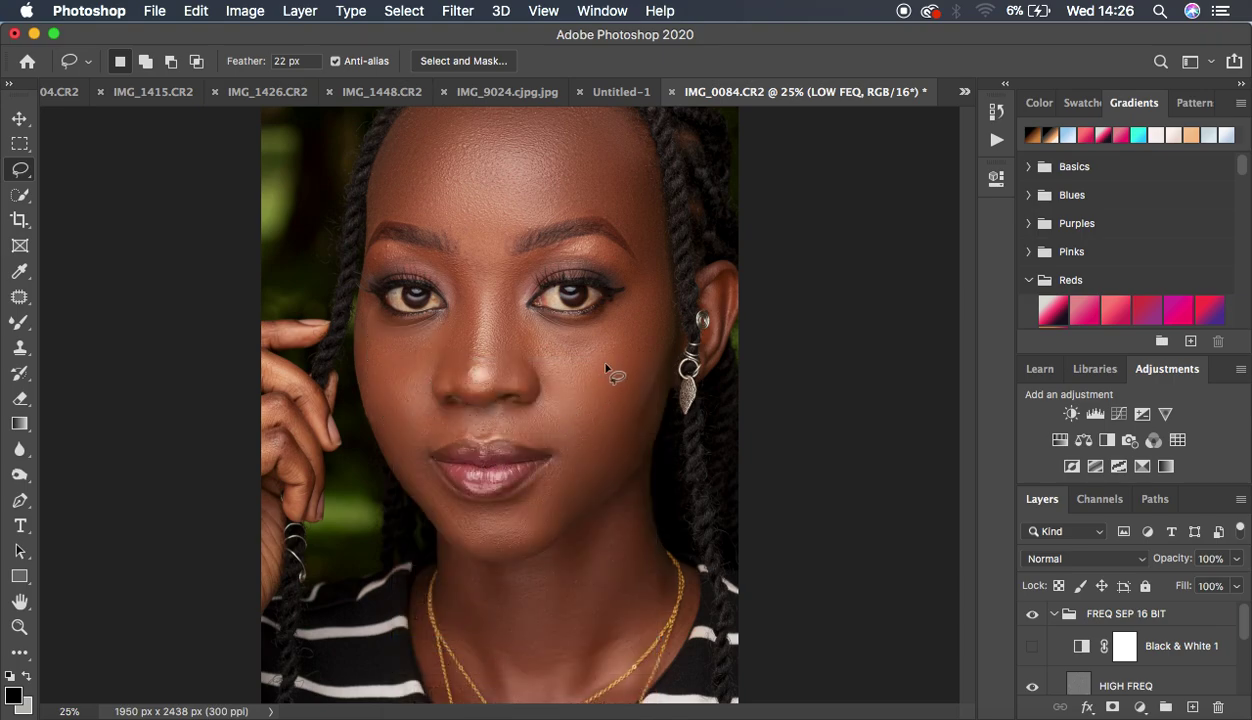
- Lasso the area from the earring-side cheek along the jaw to the chin, reapply the Gaussian Blur, and deselect
mouse_move(614, 353)
left_mouse_down()
mouse_move(562, 424)
mouse_move(536, 500)
mouse_move(471, 512)
mouse_move(417, 467)
mouse_move(434, 503)
mouse_move(486, 546)
mouse_move(515, 549)
mouse_move(605, 483)
mouse_move(646, 384)
left_mouse_up()
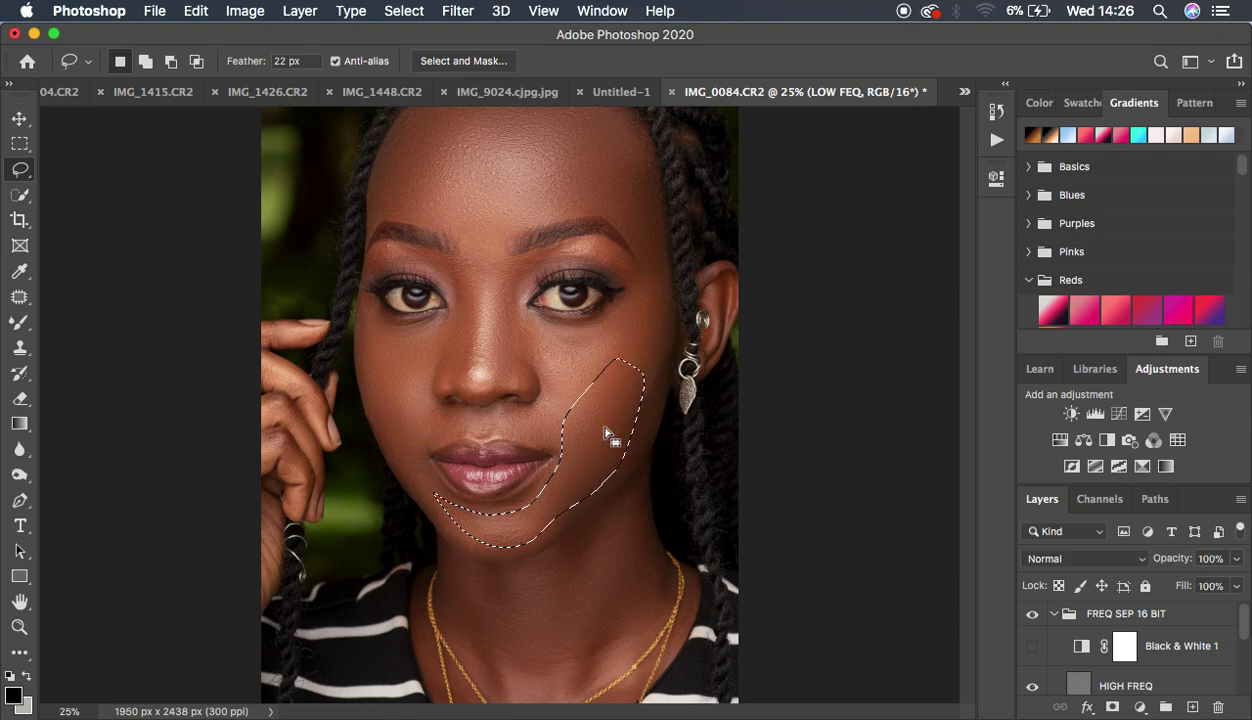
right_click(604, 378)
left_click(714, 663)
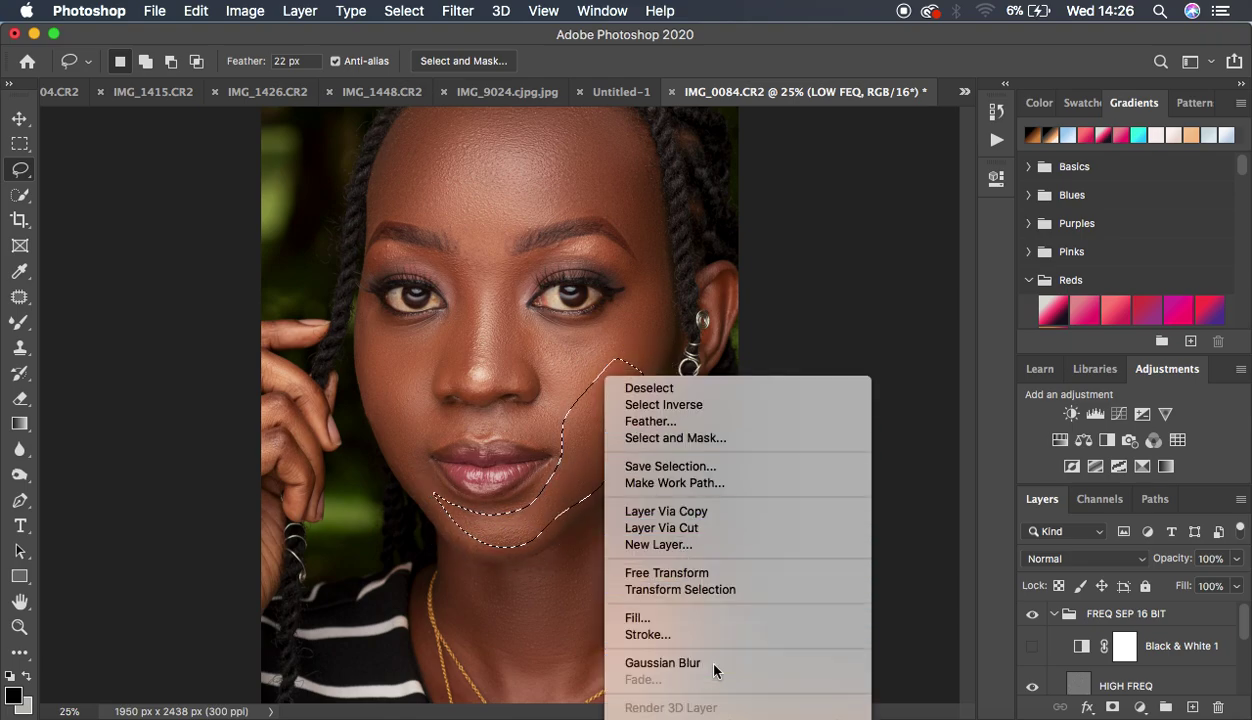
key("cmd+d")
- Lasso the skin between nose and mouth corner on the hand side, reapply the Gaussian Blur, and deselect
mouse_move(440, 418)
left_mouse_down()
mouse_move(416, 430)
mouse_move(428, 447)
mouse_move(464, 419)
mouse_move(442, 414)
left_mouse_up()
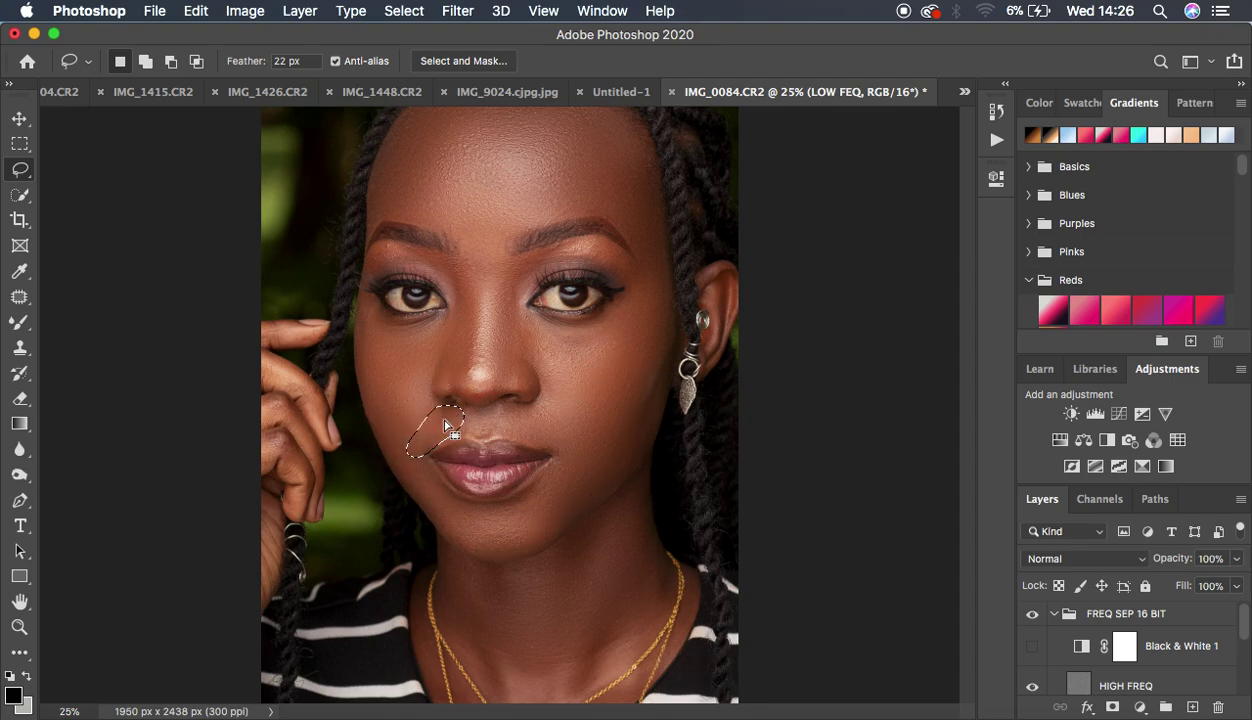
right_click(446, 380)
left_click(554, 669)
key("cmd+d")
- Lasso the skin between nose and mouth corner on the earring side, reapply the Gaussian Blur, and deselect
mouse_move(500, 414)
left_mouse_down()
mouse_move(499, 436)
mouse_move(553, 444)
mouse_move(551, 411)
mouse_move(504, 411)
left_mouse_up()
right_click(548, 427)
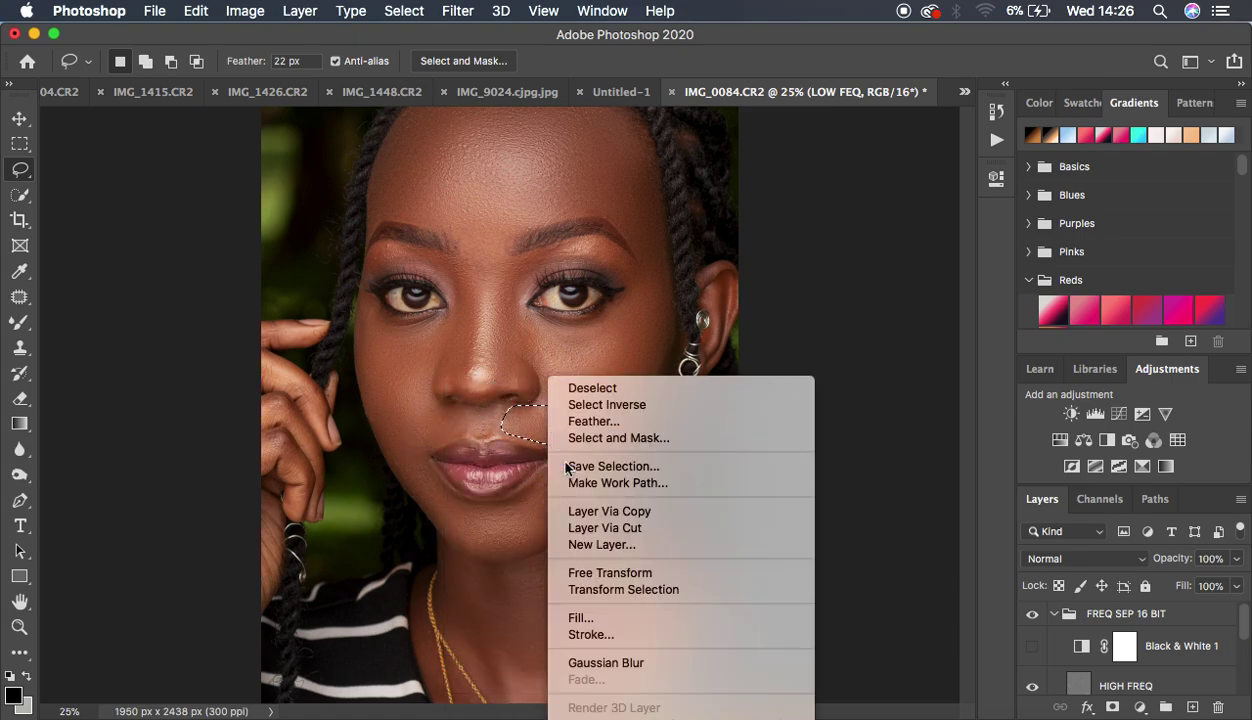
left_click(637, 662)
key("super+d")
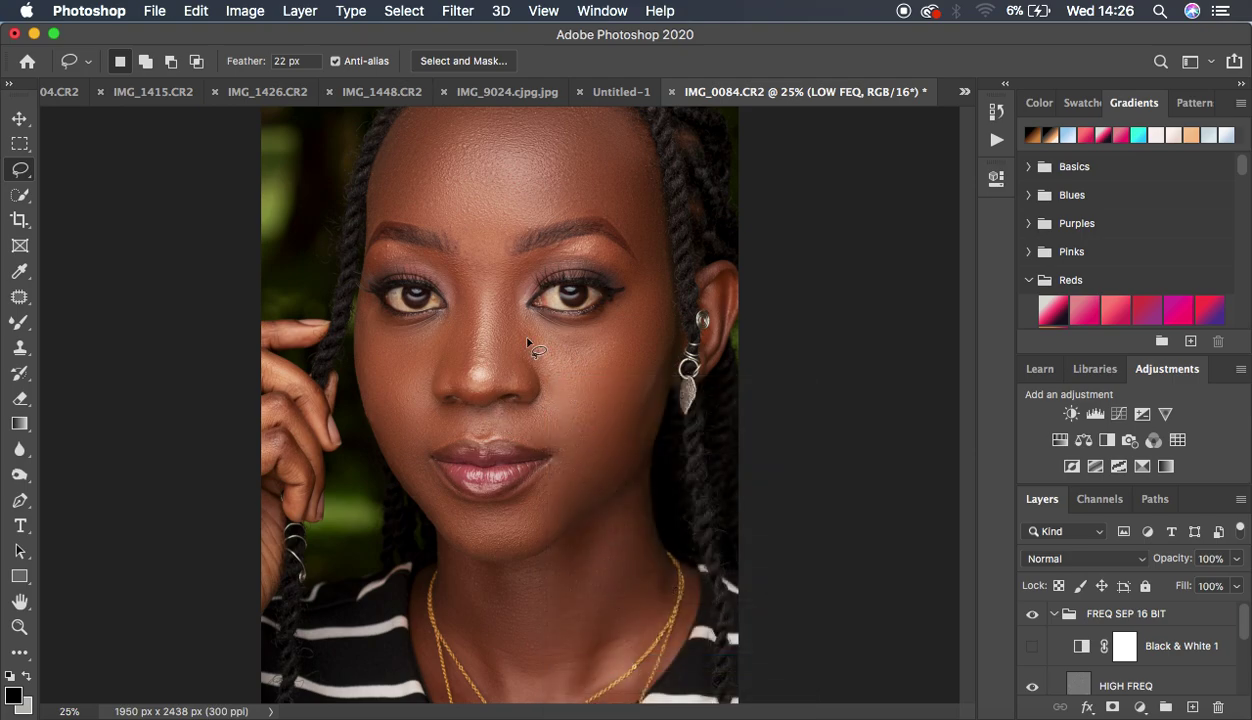
- Lasso the curved skin area beneath the earring-side eye, reapply the Gaussian Blur, and deselect
mouse_move(509, 315)
left_mouse_down()
mouse_move(553, 359)
mouse_move(604, 360)
mouse_move(642, 312)
mouse_move(518, 318)
left_mouse_up()
right_click(584, 372)
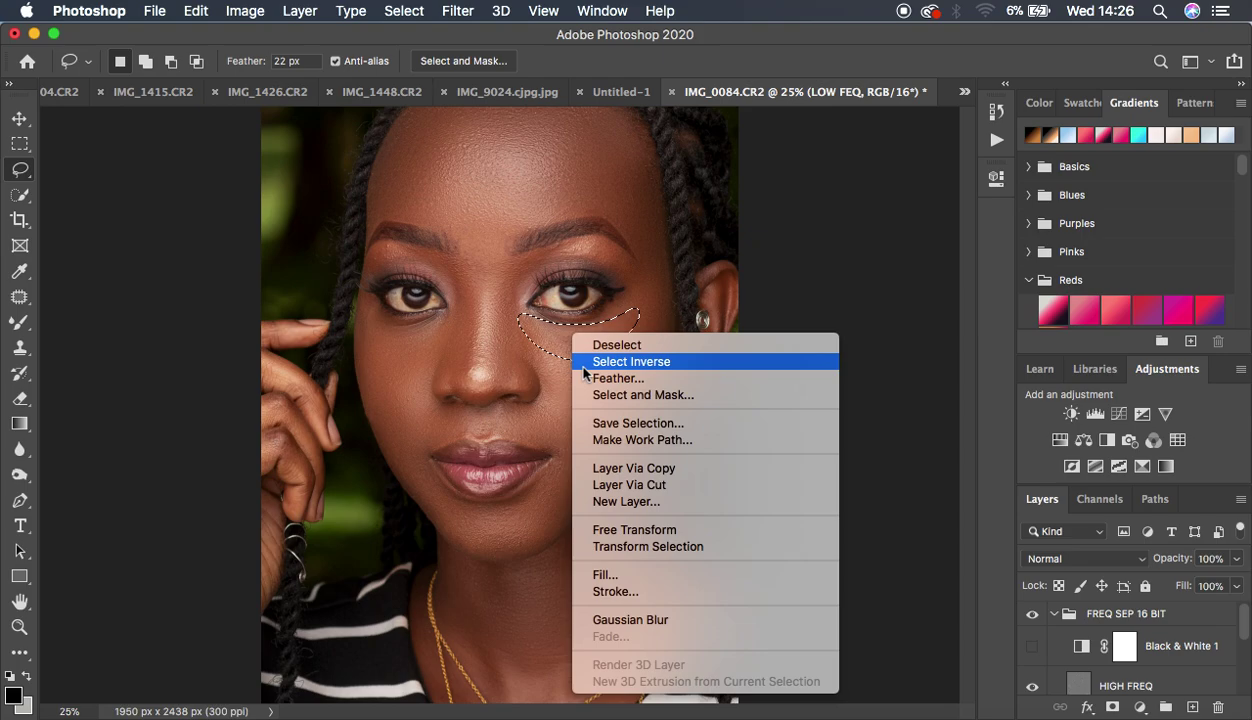
left_click(652, 620)
key("super+d")
- Lasso the earring-side flank of the nose bridge, reapply the Gaussian Blur, and deselect
mouse_move(509, 268)
left_mouse_down()
mouse_move(494, 320)
mouse_move(506, 381)
mouse_move(548, 358)
mouse_move(525, 318)
mouse_move(516, 268)
left_mouse_up()
right_click(505, 297)
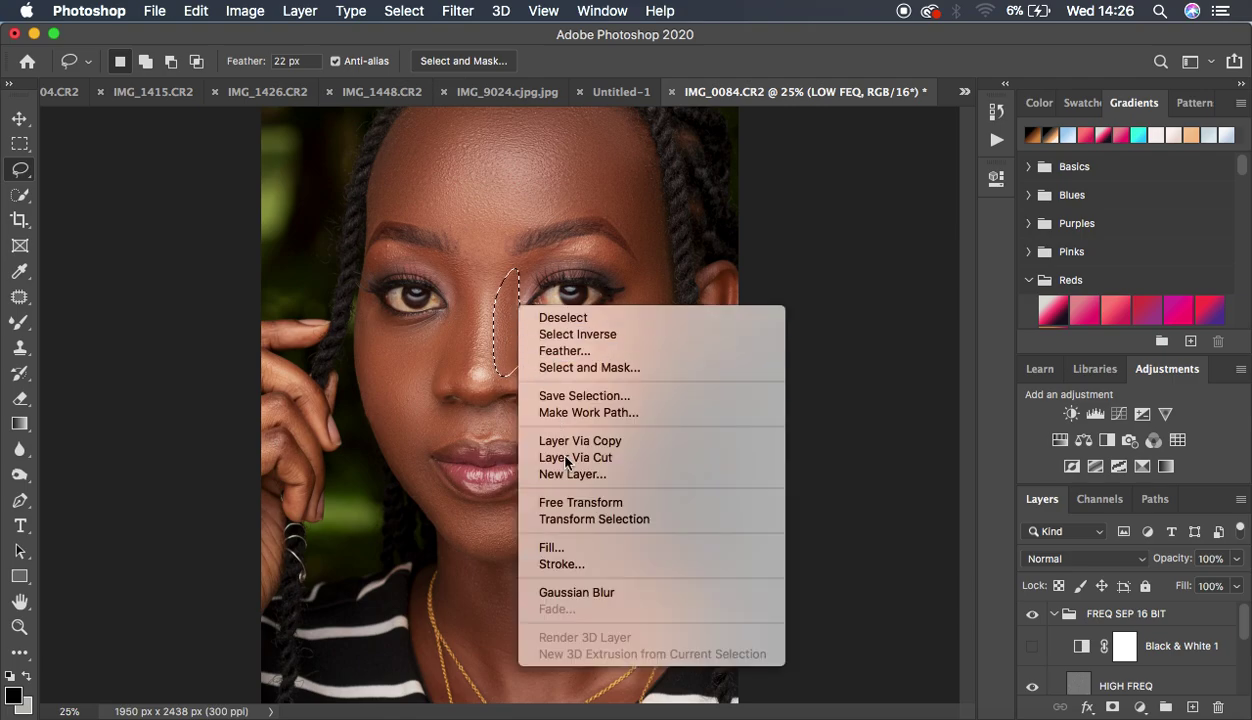
left_click(595, 592)
key("super+d")
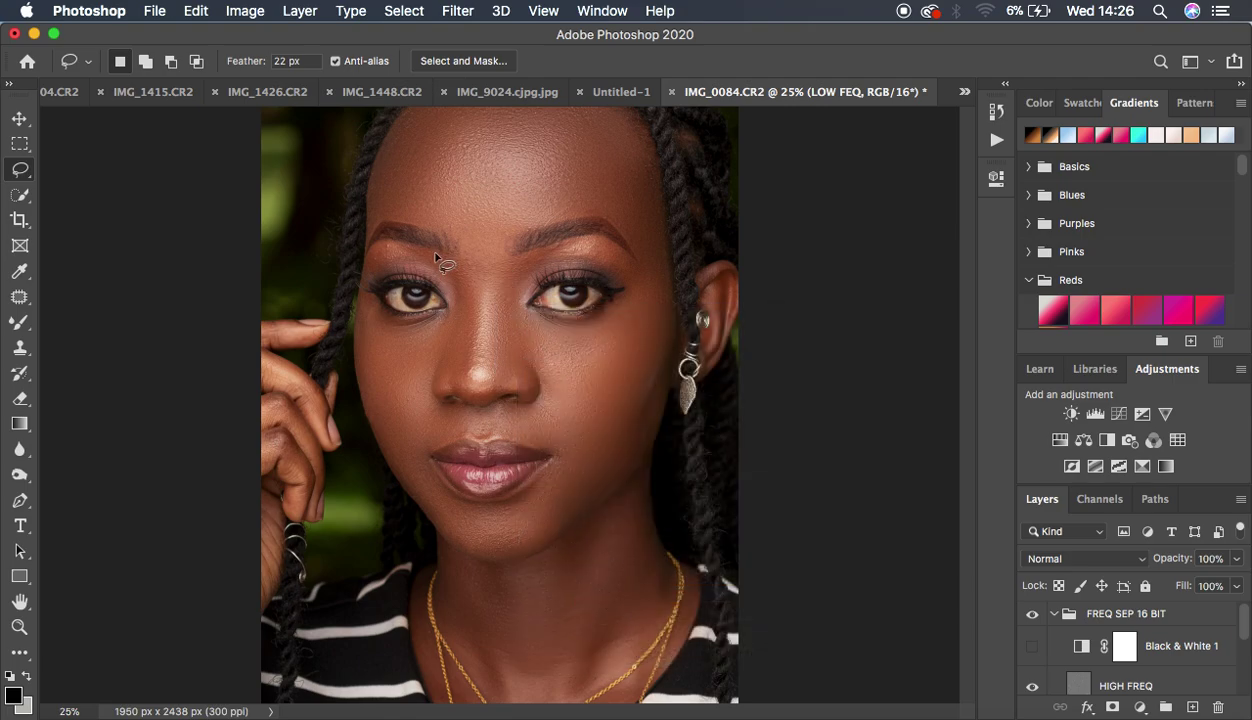
- Lasso the hand-side flank of the nose from the inner brow down and reapply the Gaussian Blur
mouse_move(436, 258)
left_mouse_down()
mouse_move(464, 273)
mouse_move(472, 316)
mouse_move(454, 381)
mouse_move(423, 358)
mouse_move(454, 317)
mouse_move(445, 259)
left_mouse_up()
right_click(466, 322)
left_click(545, 595)
- Compare the portrait with and without the FREQ SEP 16 BIT group
key("super+minus")
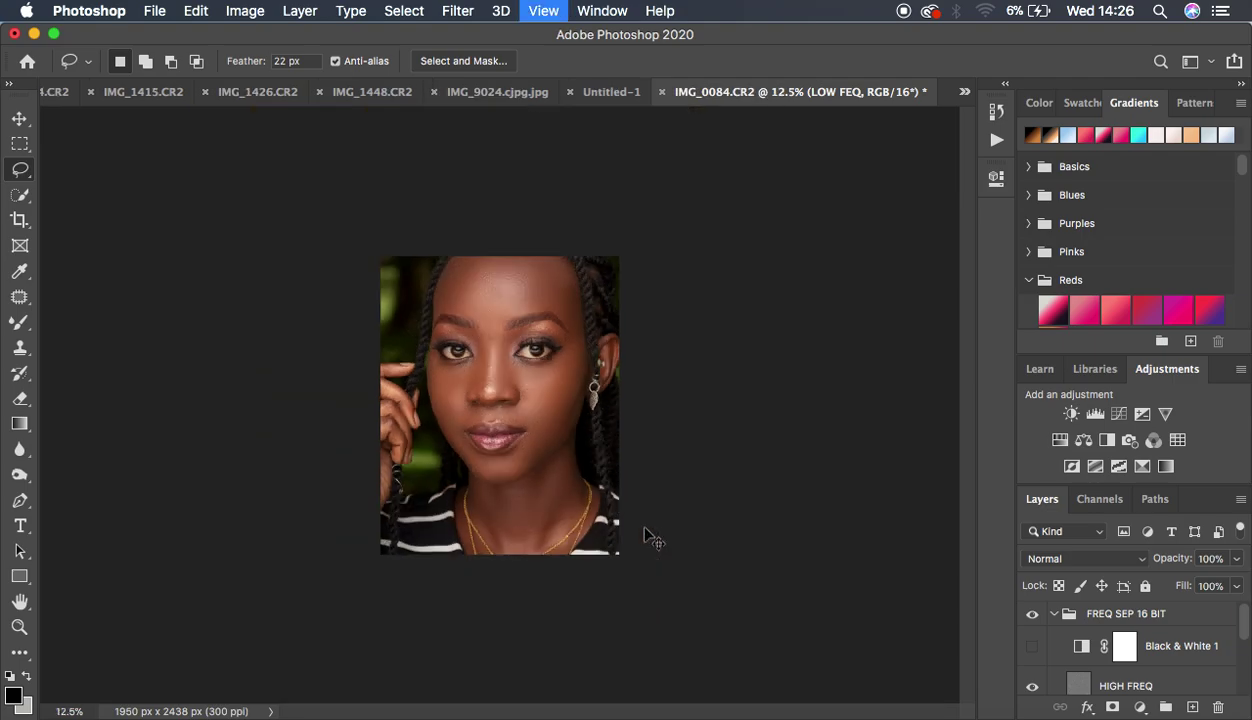
key("super+plus")
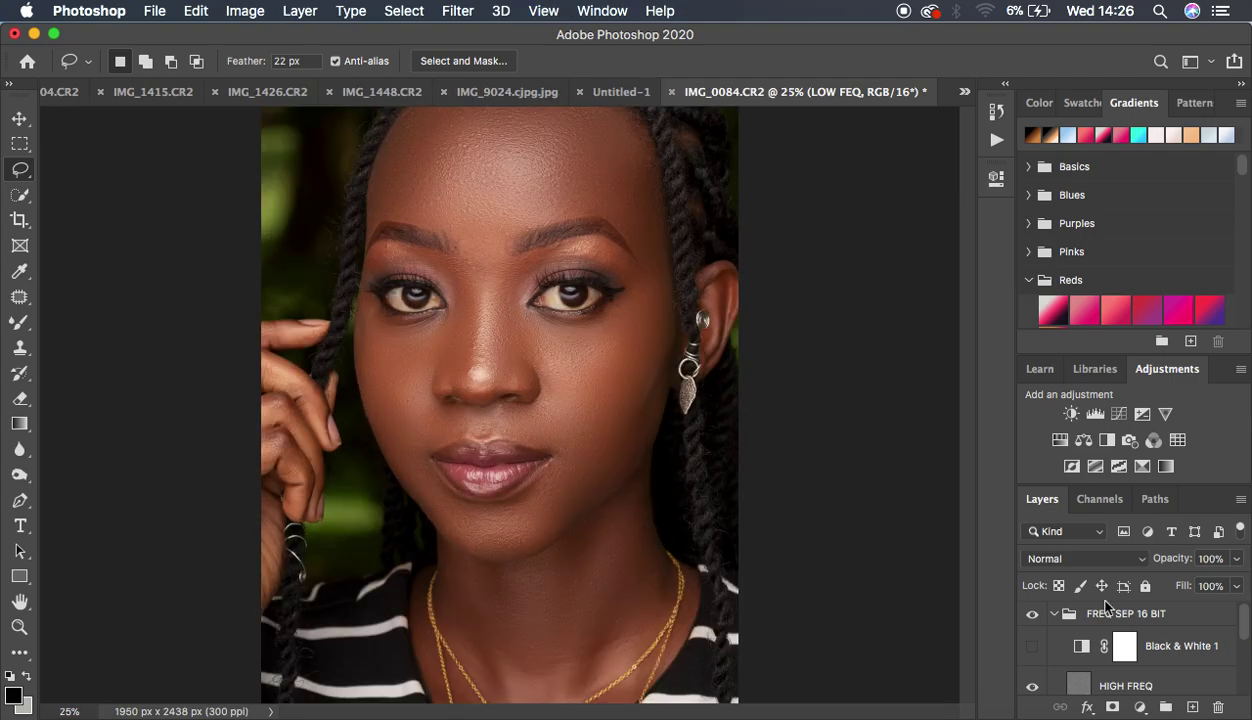
left_click(1034, 616)
left_click(1034, 616)
left_click(1034, 616)
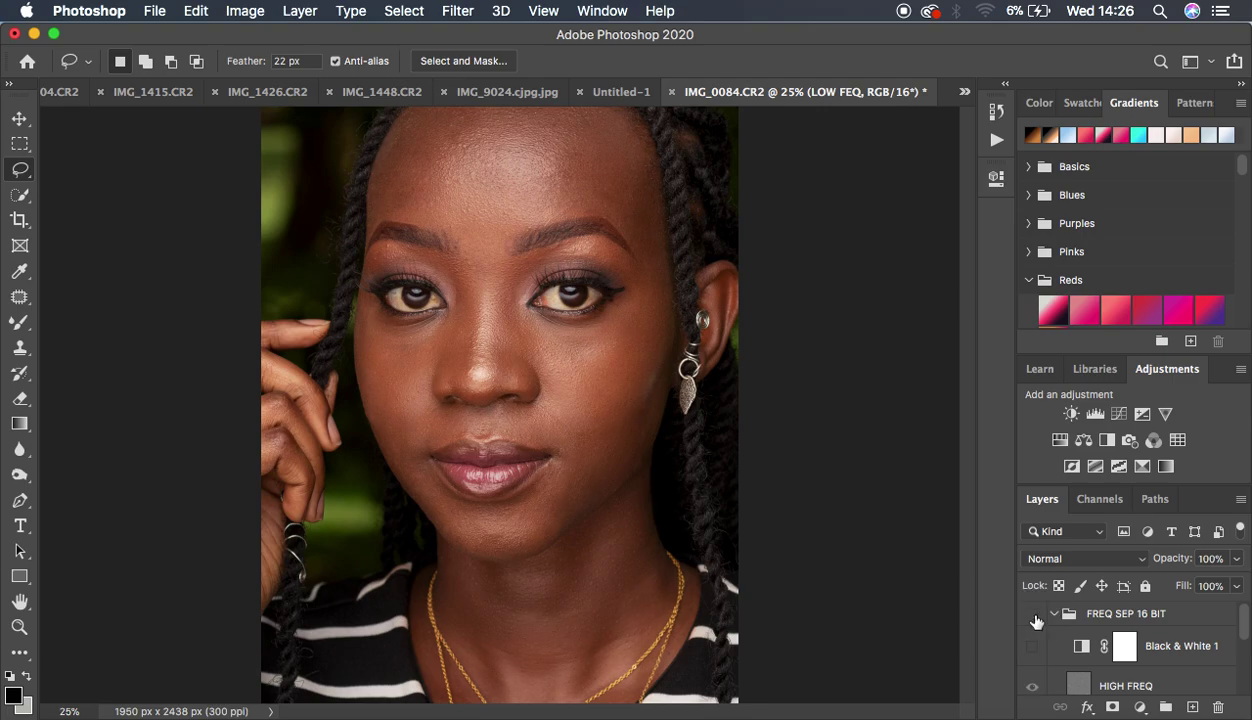
left_click(1034, 616)
left_click(1034, 616)
left_click(1034, 616)
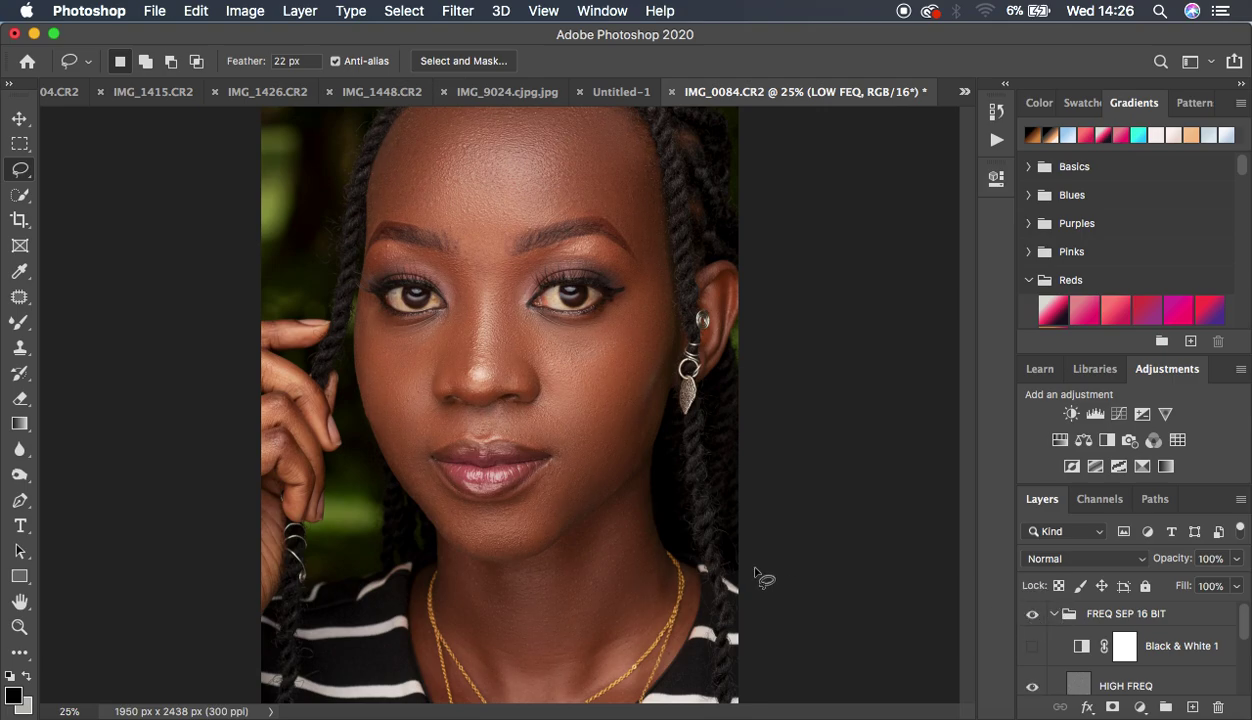
- Delete the Black & White 1 adjustment layer and collapse the FREQ SEP 16 BIT group
left_click(1177, 650)
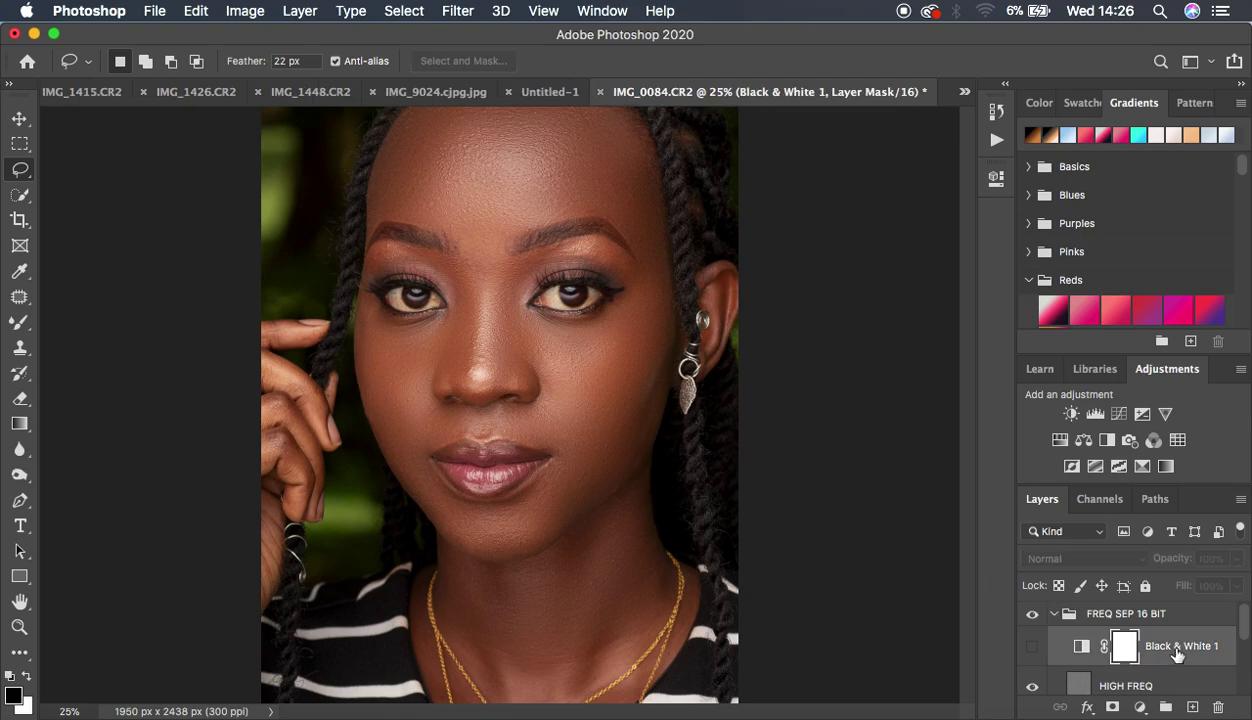
key("Delete")
left_click(1056, 615)
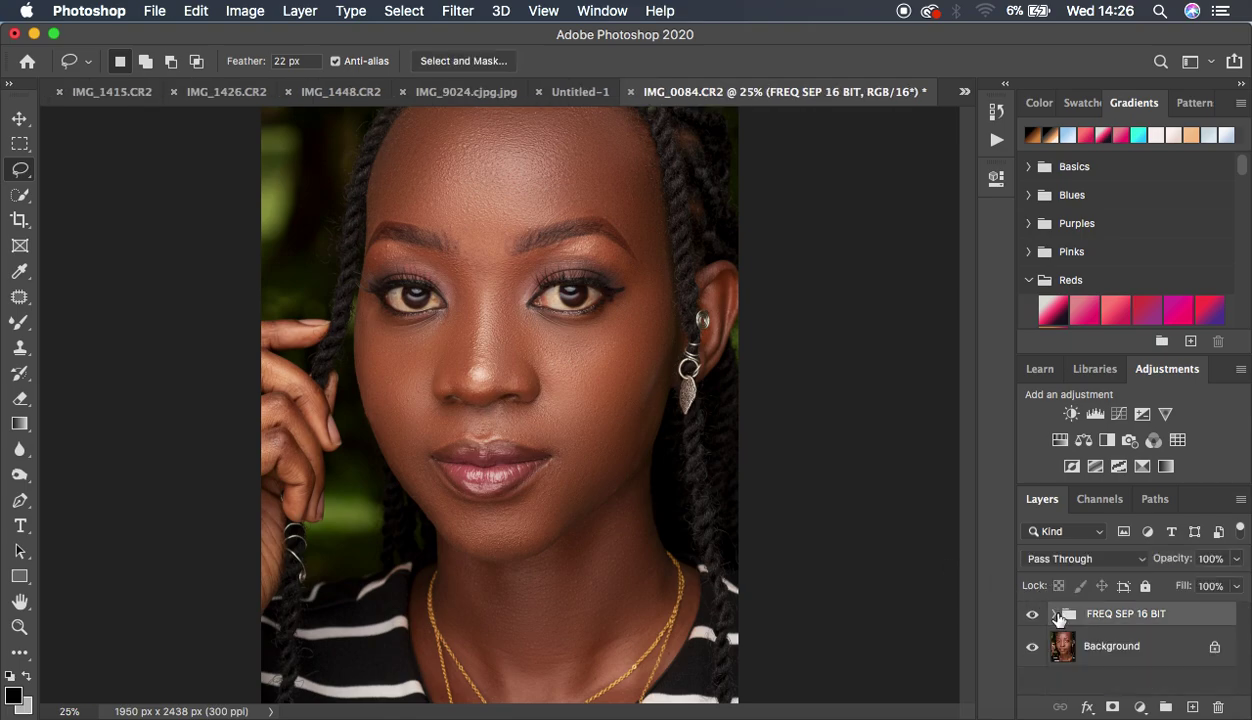
- Run the DODGE & BURN GLOBAL action above the frequency separation group
left_click(997, 137)
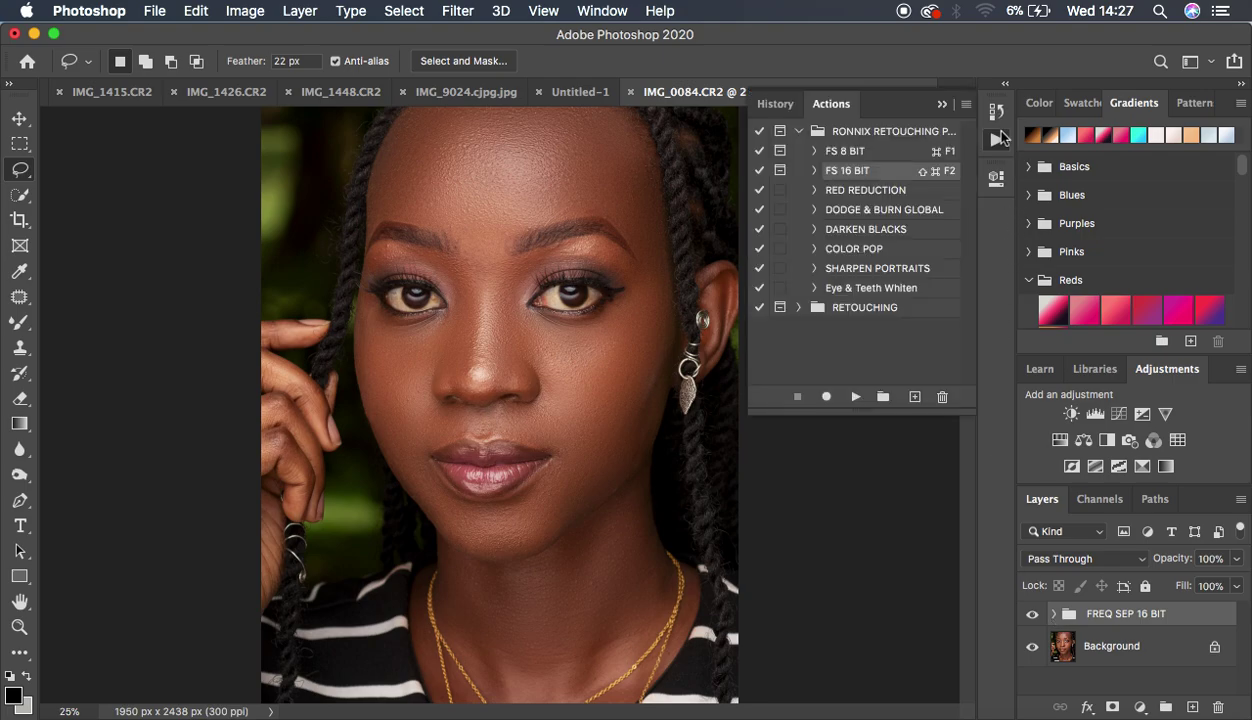
left_click(876, 214)
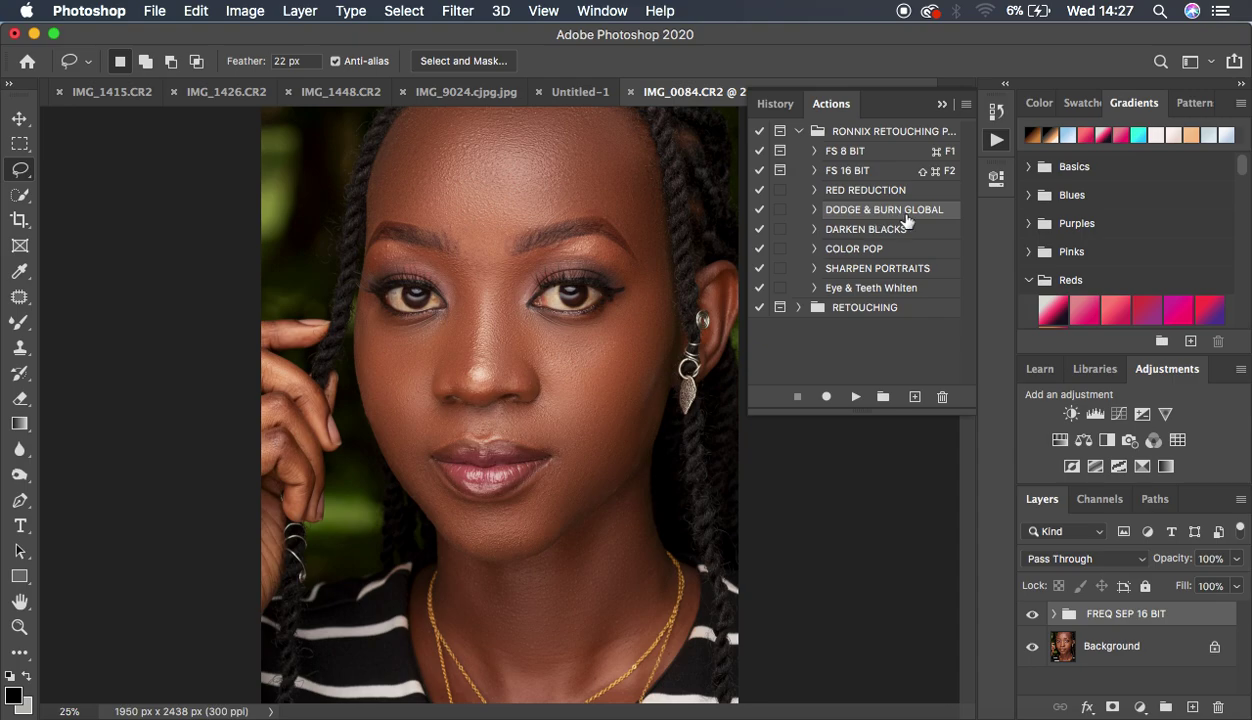
left_click(856, 397)
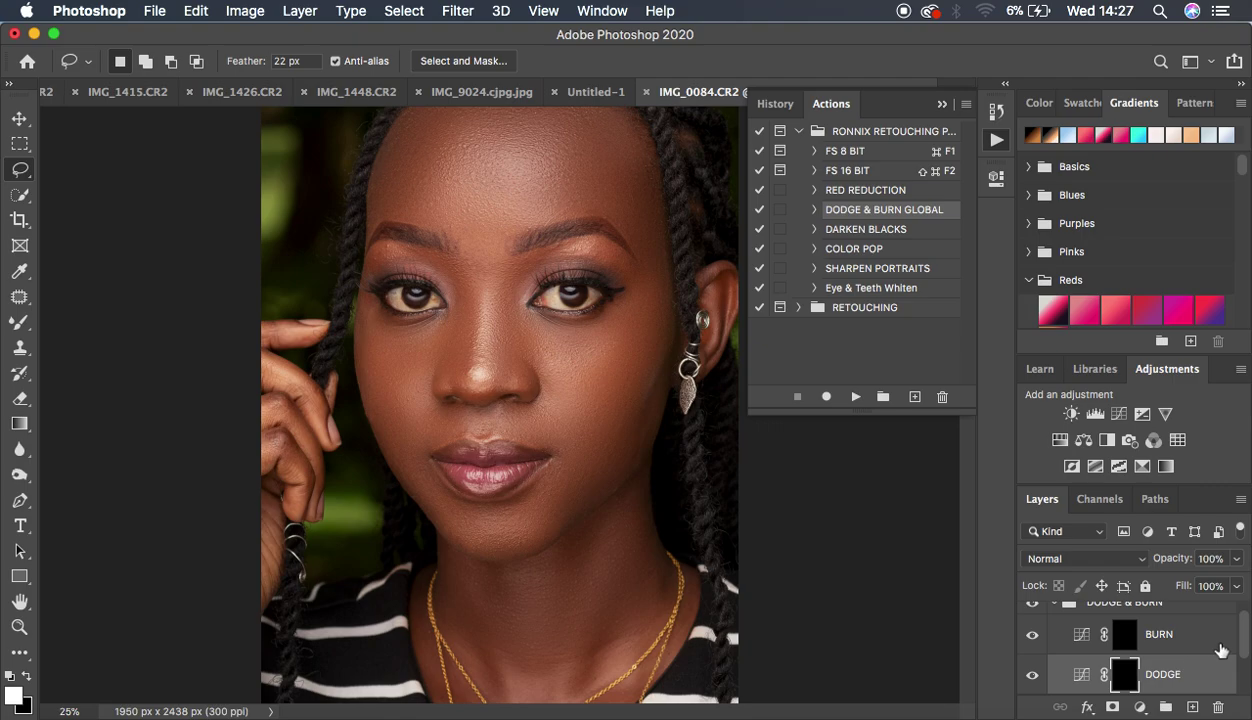
left_click(941, 104)
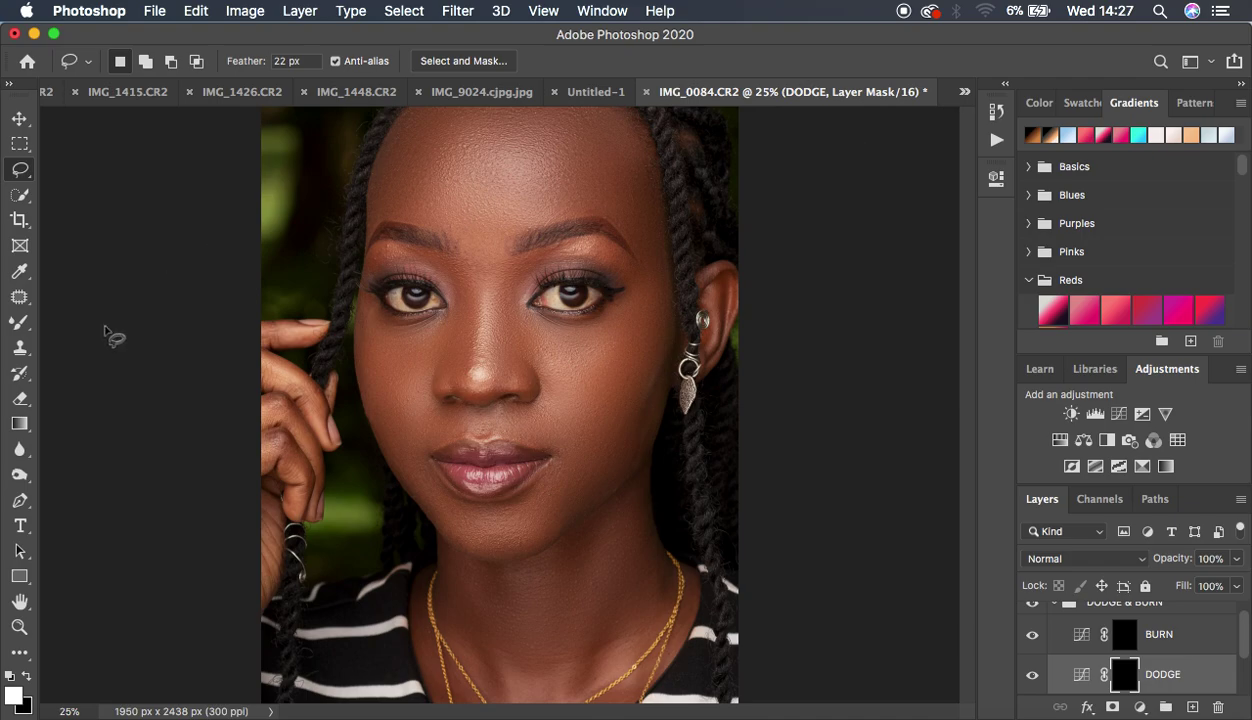
- Switch from the Mixer Brush to the regular Brush tool with size 90 and 9% opacity
left_click(18, 325)
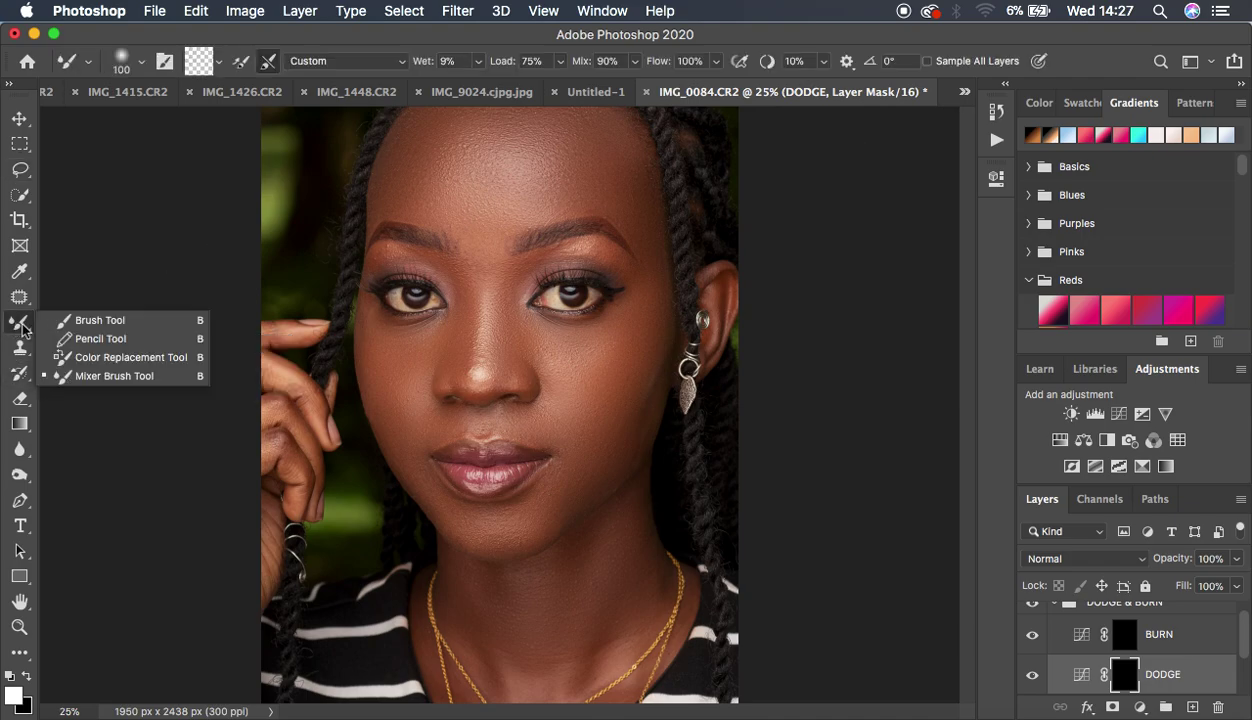
left_click(95, 321)
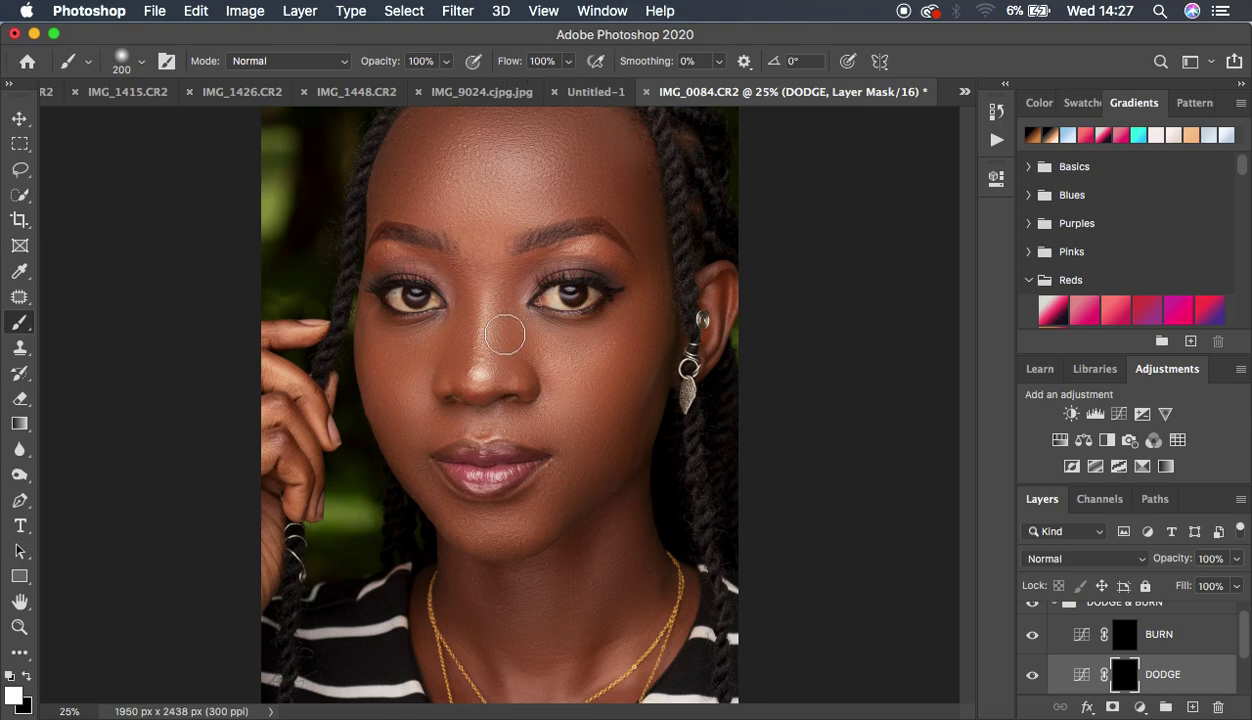
key("bracketleft")
key("bracketleft")
key("bracketleft")
key("bracketleft")
left_click(446, 62)
left_click_drag(378, 89, 366, 88)
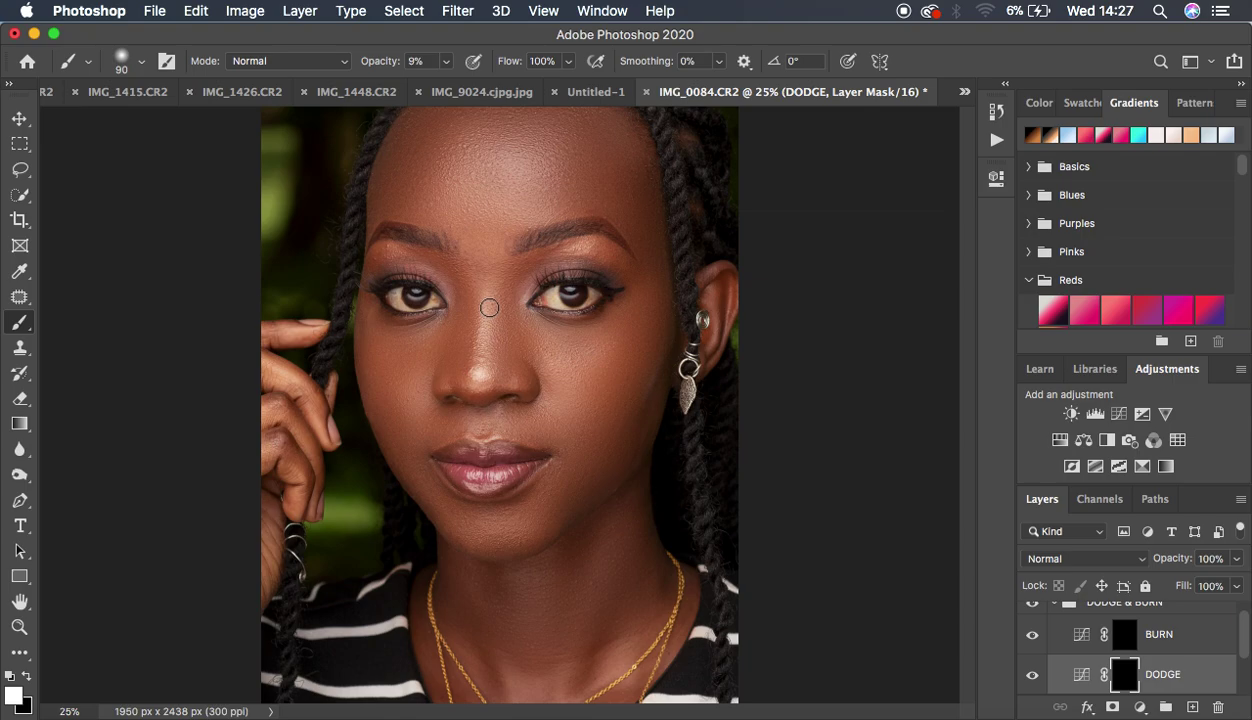
- Brighten the nose bridge by painting white on the DODGE mask with a size 125 brush
key("bracketright")
key("bracketright")
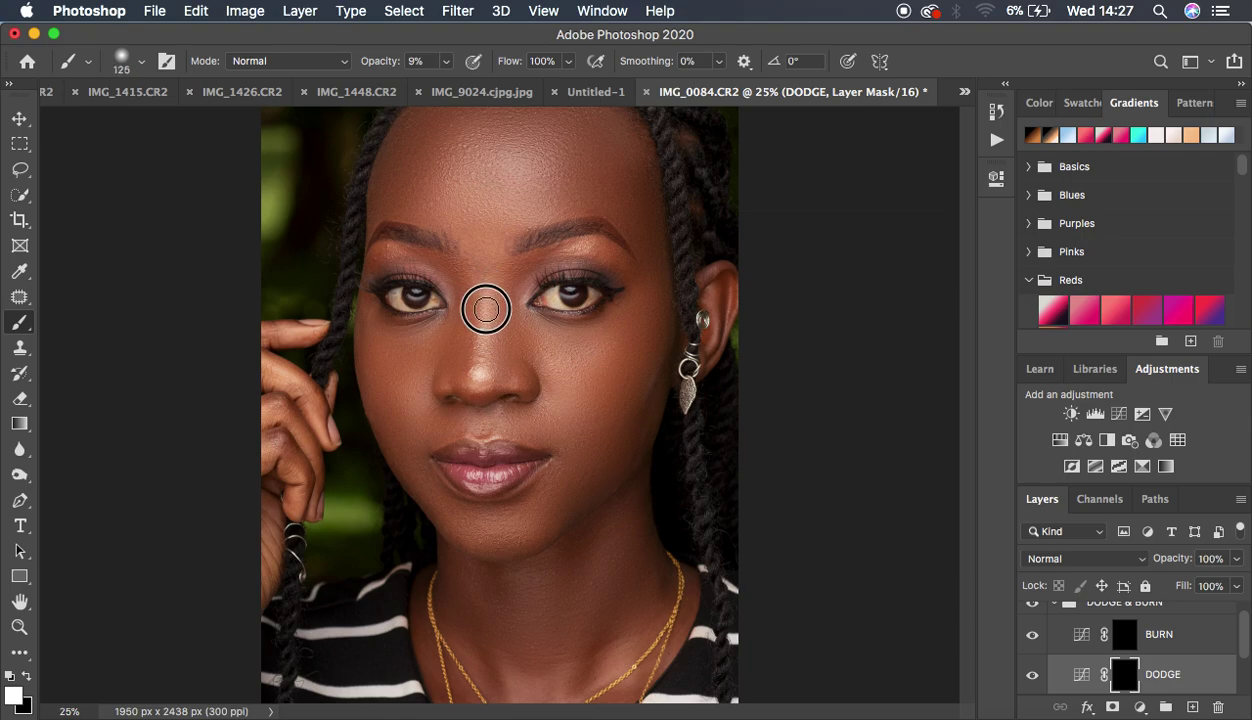
mouse_move(483, 345)
left_mouse_down()
mouse_move(476, 383)
mouse_move(468, 312)
left_mouse_up()
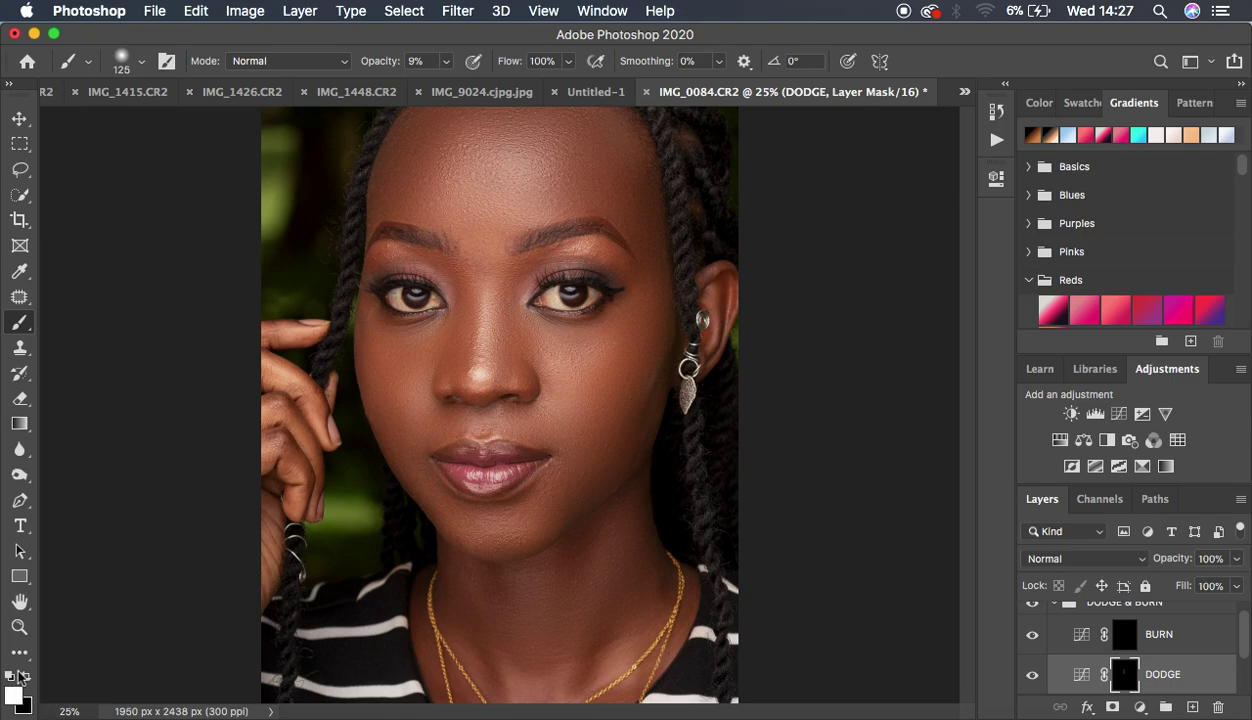
- Brighten both cheeks, the chin and the neck on the DODGE mask with a size 200 brush
key("bracketright")
key("bracketright")
key("bracketright")
mouse_move(573, 355)
left_mouse_down()
mouse_move(618, 328)
mouse_move(581, 367)
mouse_move(623, 322)
mouse_move(582, 380)
left_mouse_up()
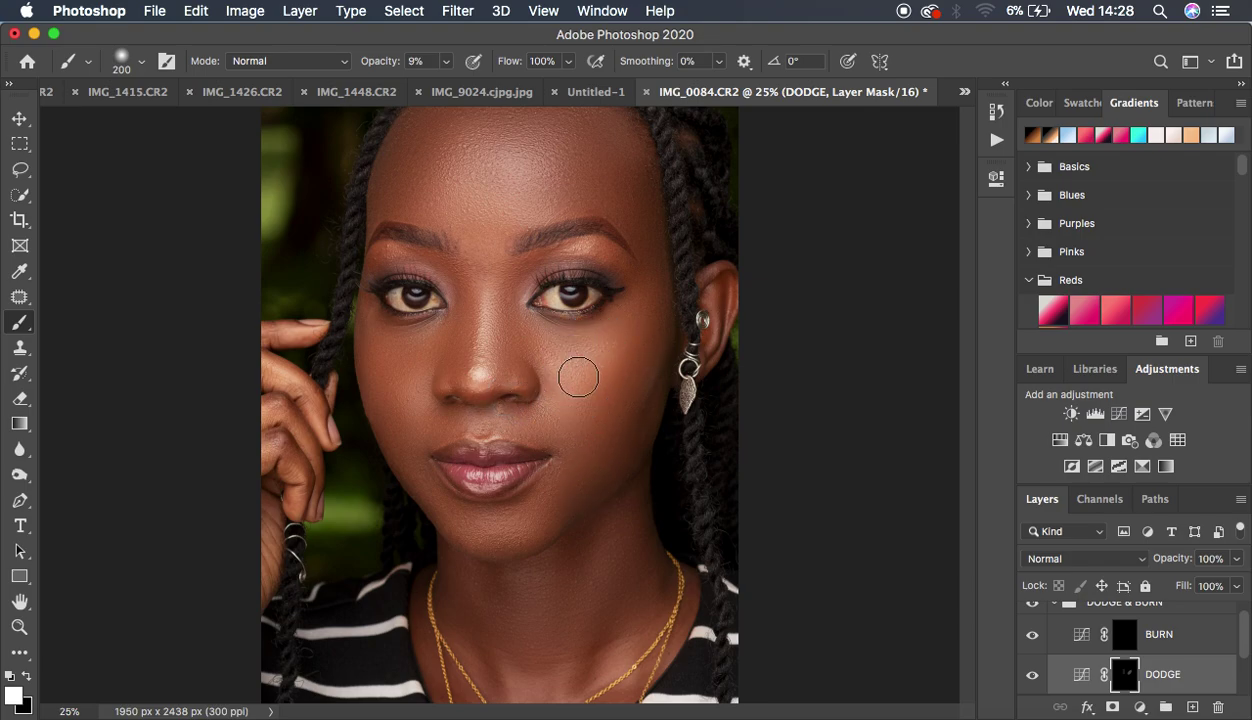
left_click_drag(404, 394, 397, 384)
mouse_move(486, 506)
left_mouse_down()
mouse_move(478, 531)
mouse_move(517, 528)
left_mouse_up()
left_click_drag(531, 595, 530, 613)
- Darken the outer edge of the earring-side cheek by painting white on the BURN mask with a size 150 brush
left_click(1122, 633)
key("bracketleft")
key("bracketleft")
key("bracketleft")
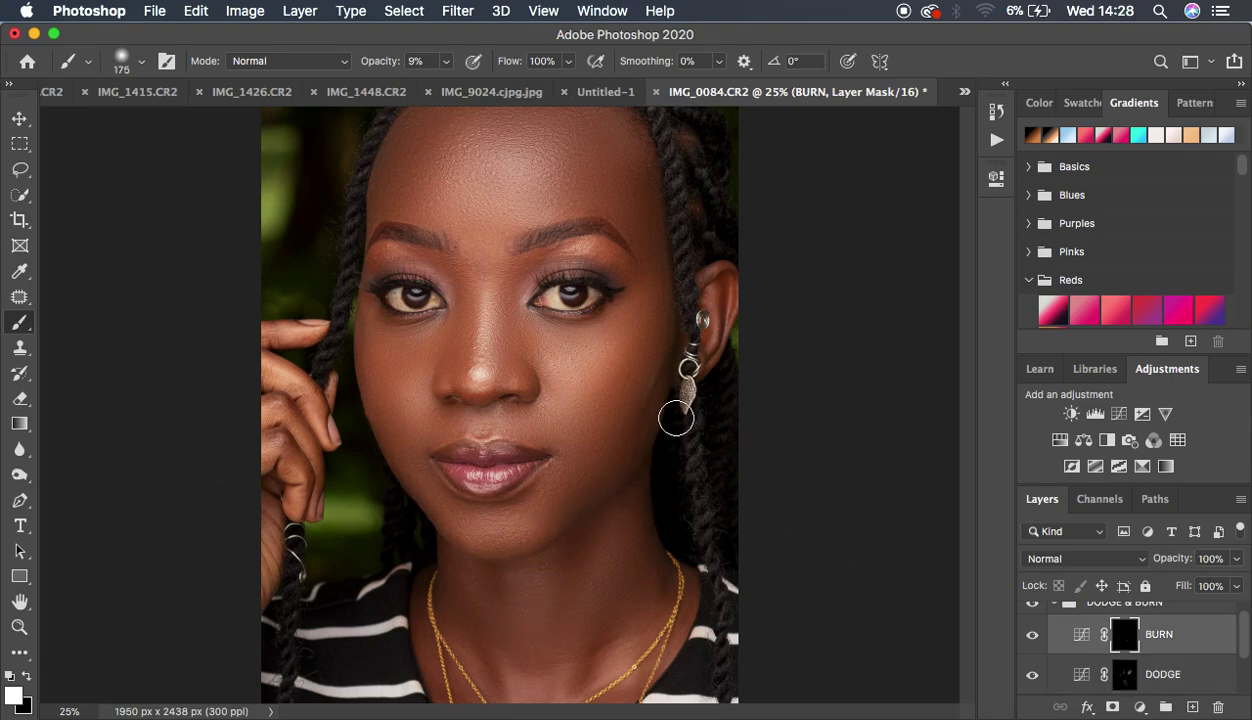
key("bracketright")
mouse_move(662, 341)
left_mouse_down()
mouse_move(622, 431)
mouse_move(678, 325)
mouse_move(657, 371)
left_mouse_up()
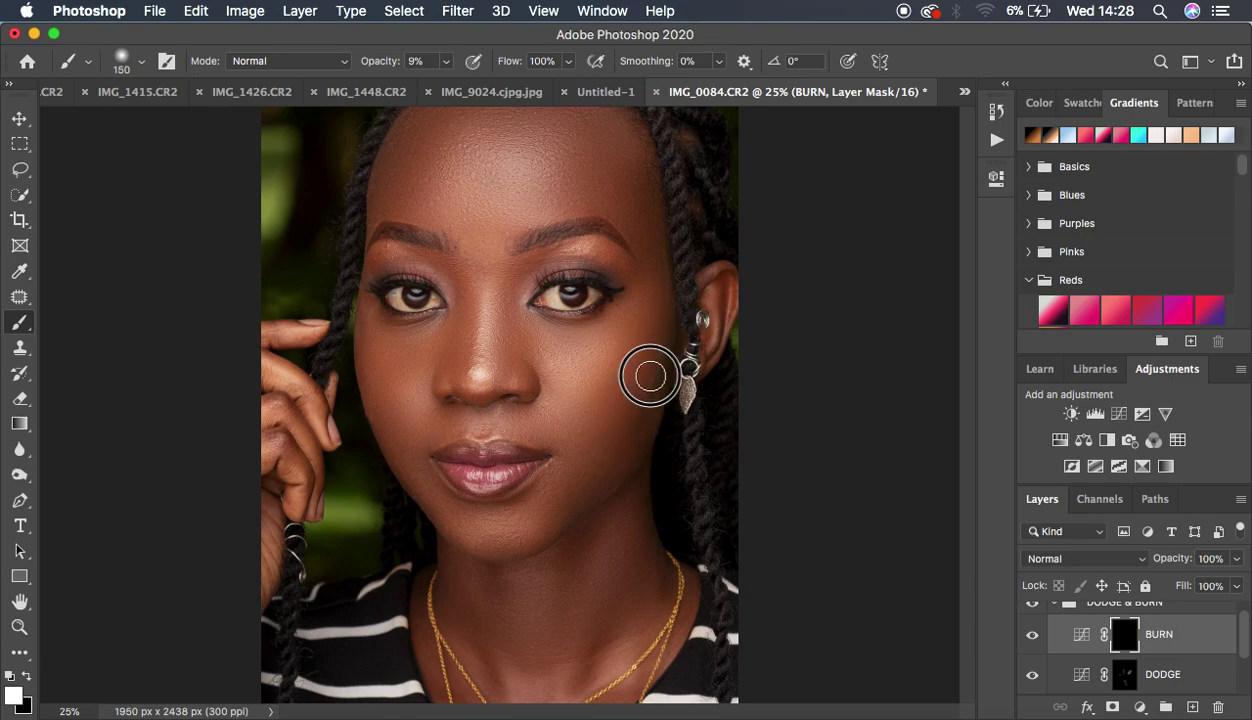
- Darken both sides of the nose on the BURN mask using a smaller brush
key("bracketleft")
key("bracketleft")
key("bracketleft")
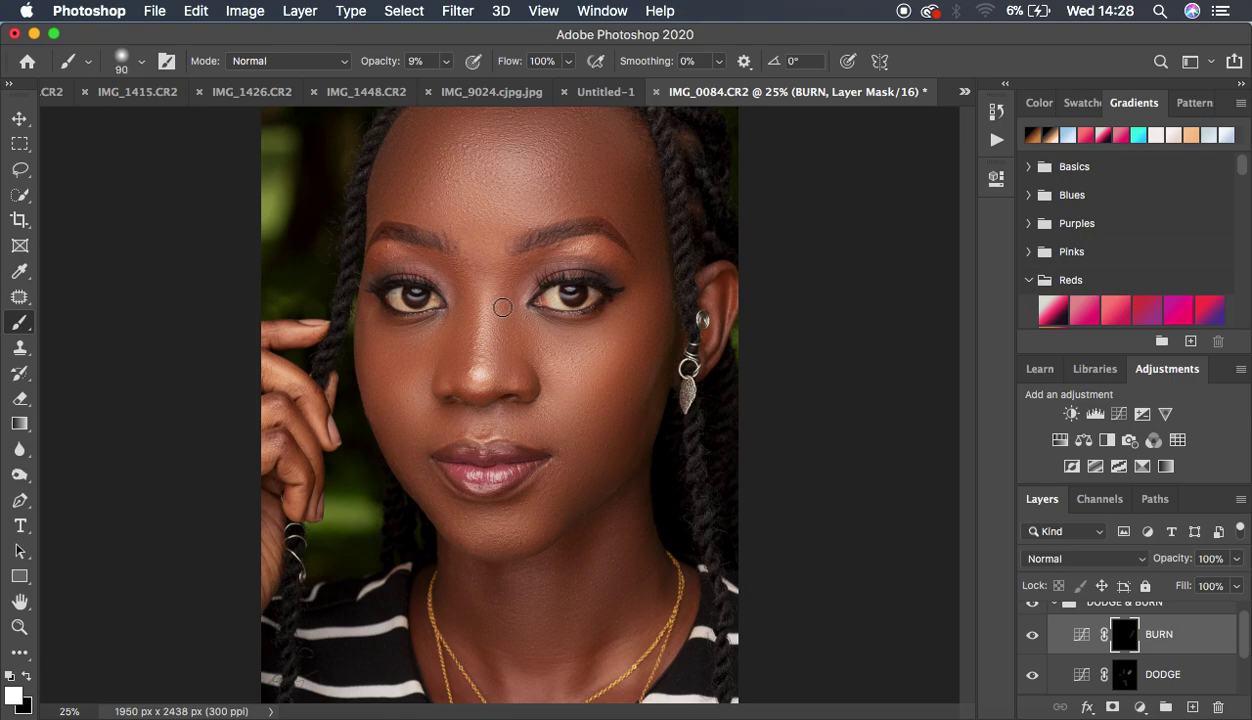
mouse_move(503, 290)
left_mouse_down()
mouse_move(503, 349)
mouse_move(514, 265)
mouse_move(458, 275)
mouse_move(456, 361)
mouse_move(461, 386)
mouse_move(506, 291)
mouse_move(503, 330)
mouse_move(523, 246)
mouse_move(505, 393)
left_mouse_up()
left_click_drag(467, 291, 461, 360)
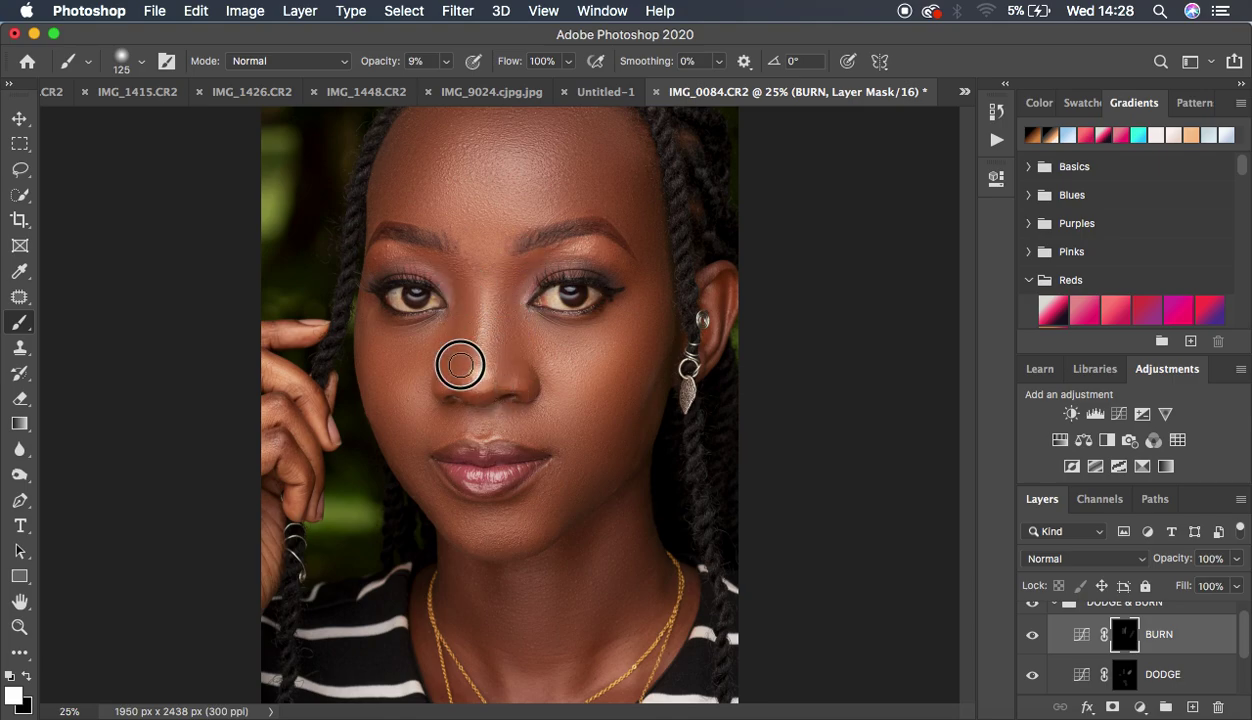
- Compare the portrait with and without the DODGE & BURN group
left_click(1033, 608)
left_click(1033, 608)
left_click(1033, 608)
left_click(1033, 608)
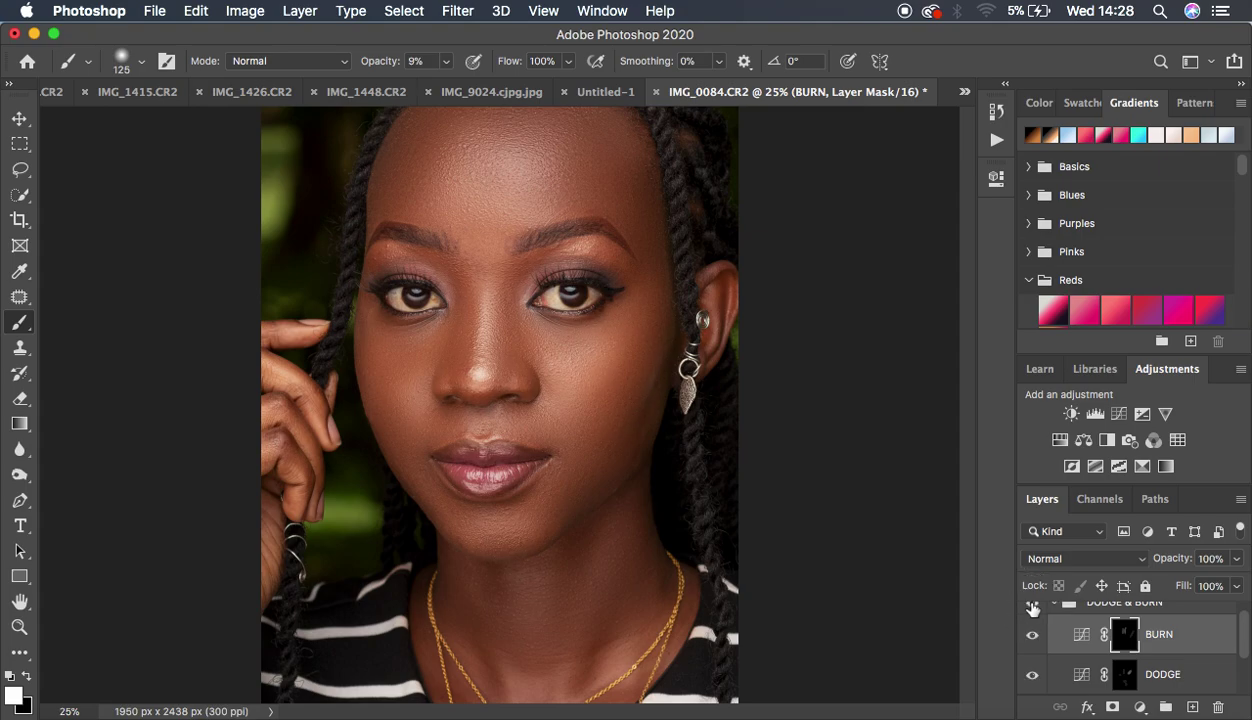
key("super+minus")
key("super+equal")
- Collapse the DODGE & BURN group, run the RED REDUCTION action above it, and set the resulting layer's opacity to 16%
left_click(1055, 604)
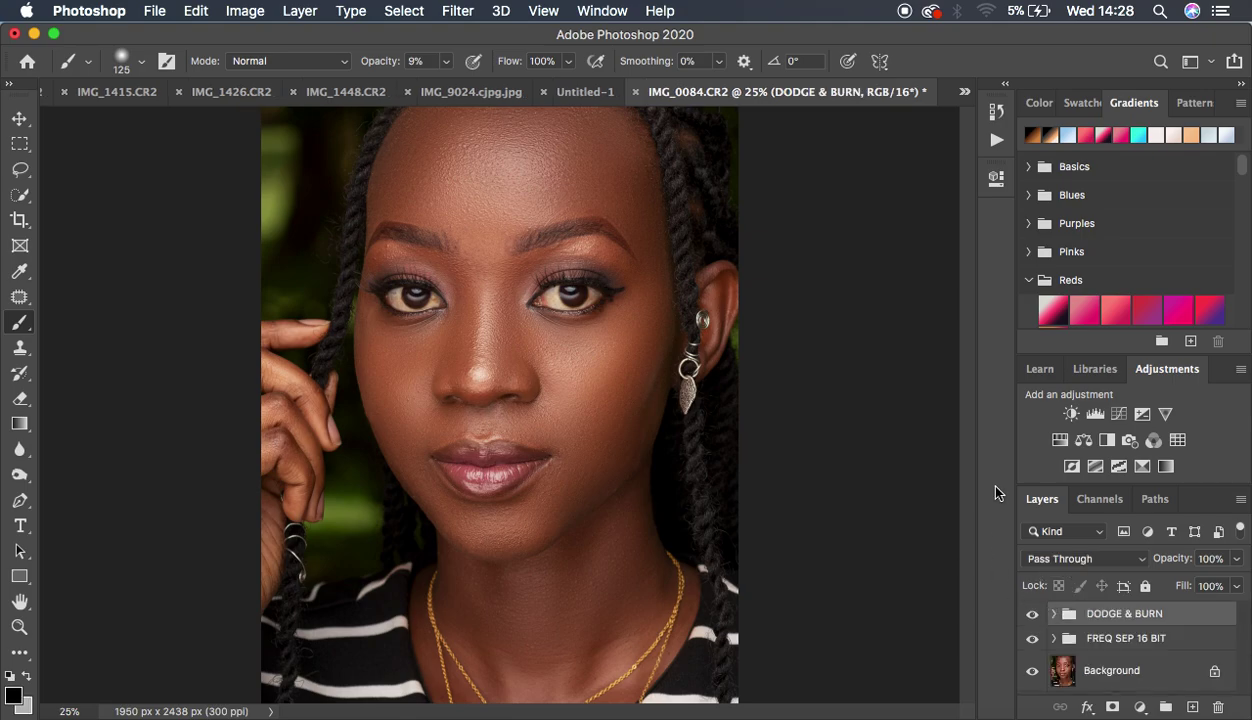
left_click(997, 140)
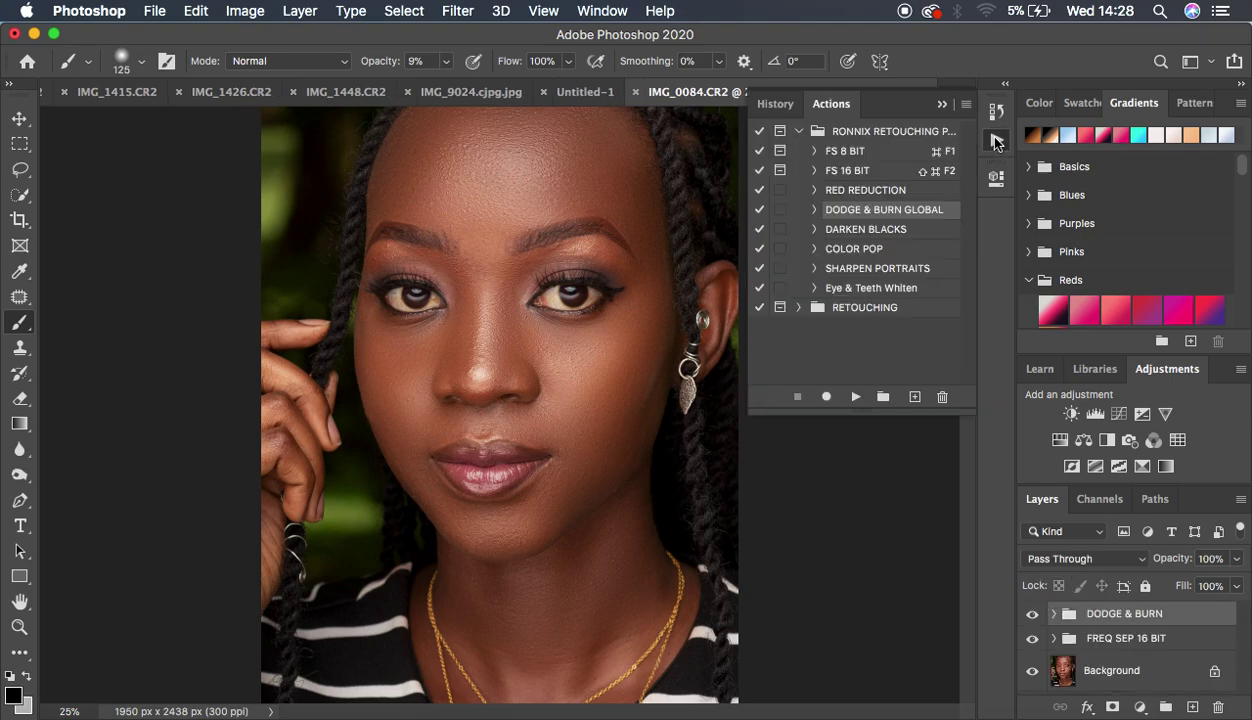
left_click(880, 192)
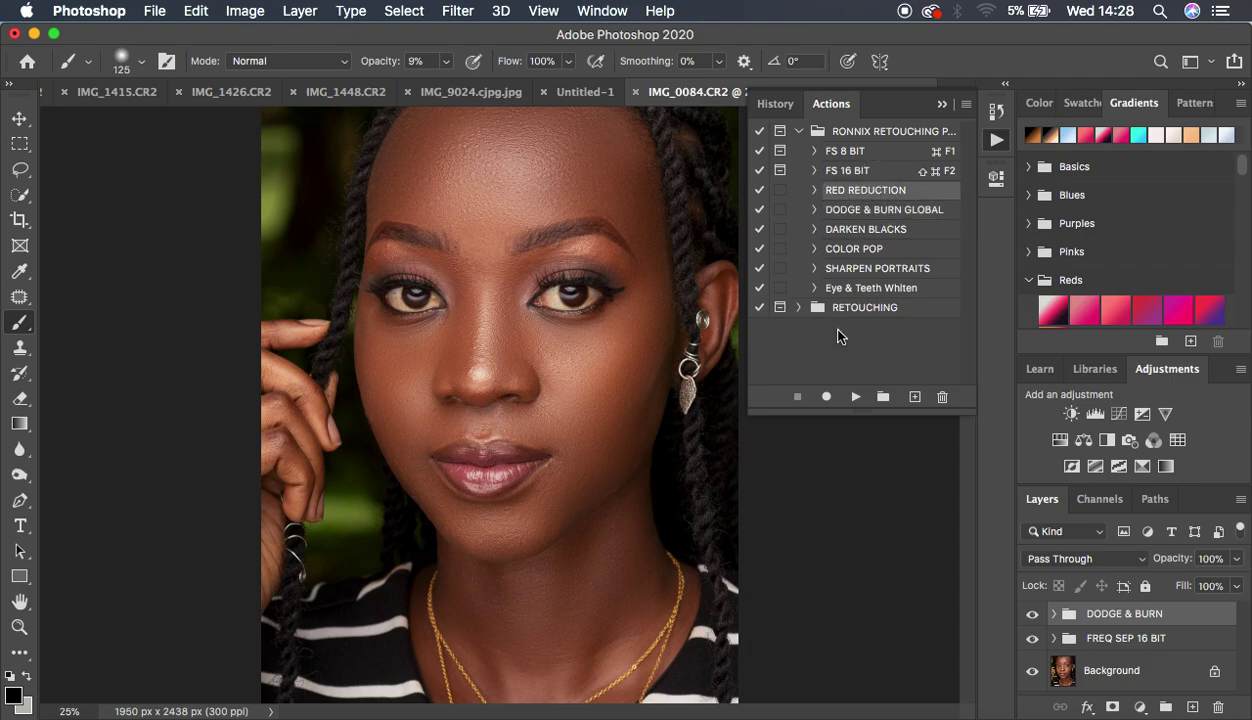
left_click(855, 397)
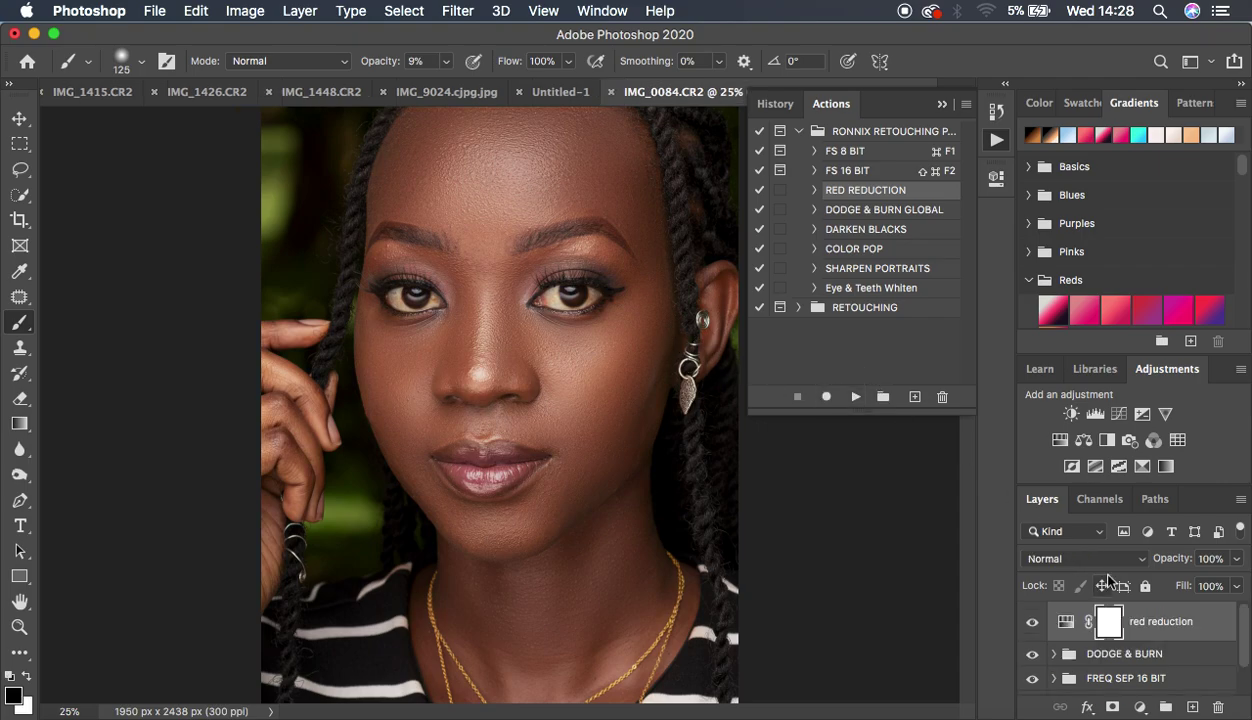
left_click(1236, 558)
left_click_drag(1200, 589, 1162, 587)
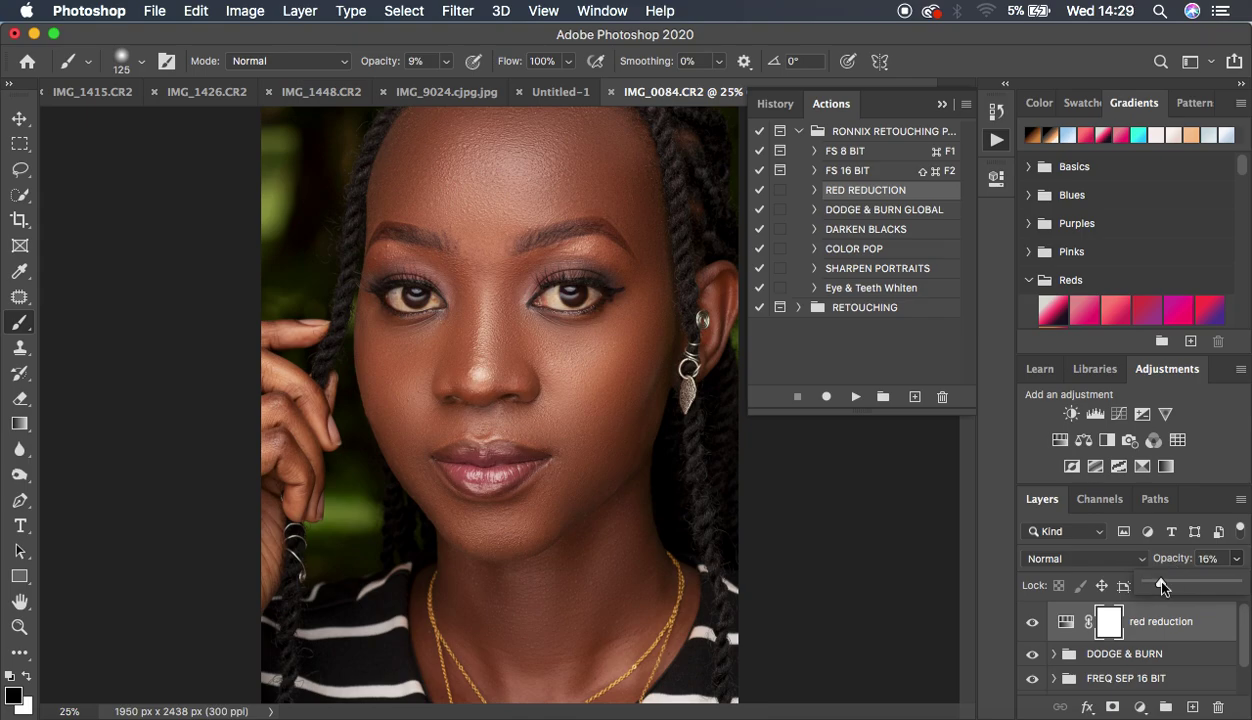
- Run the DARKEN BLACKS action, set its layer's opacity to 17%, and compare the image with and without it
left_click(848, 231)
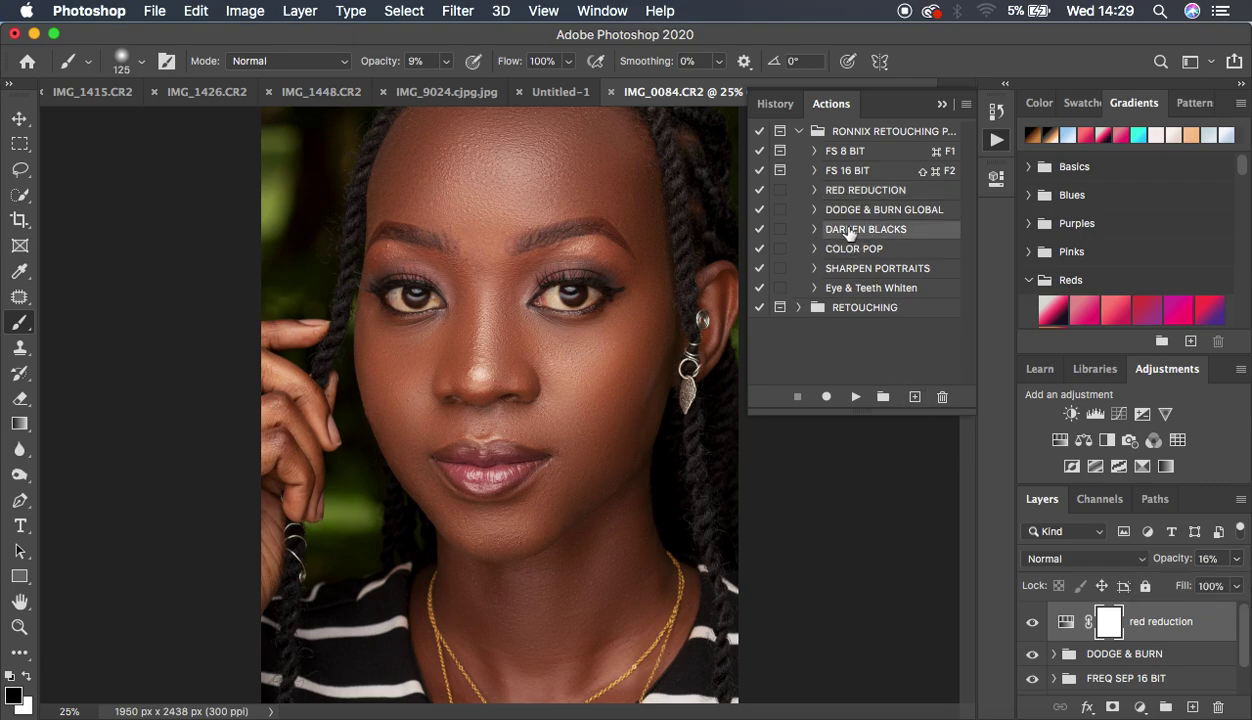
left_click(855, 398)
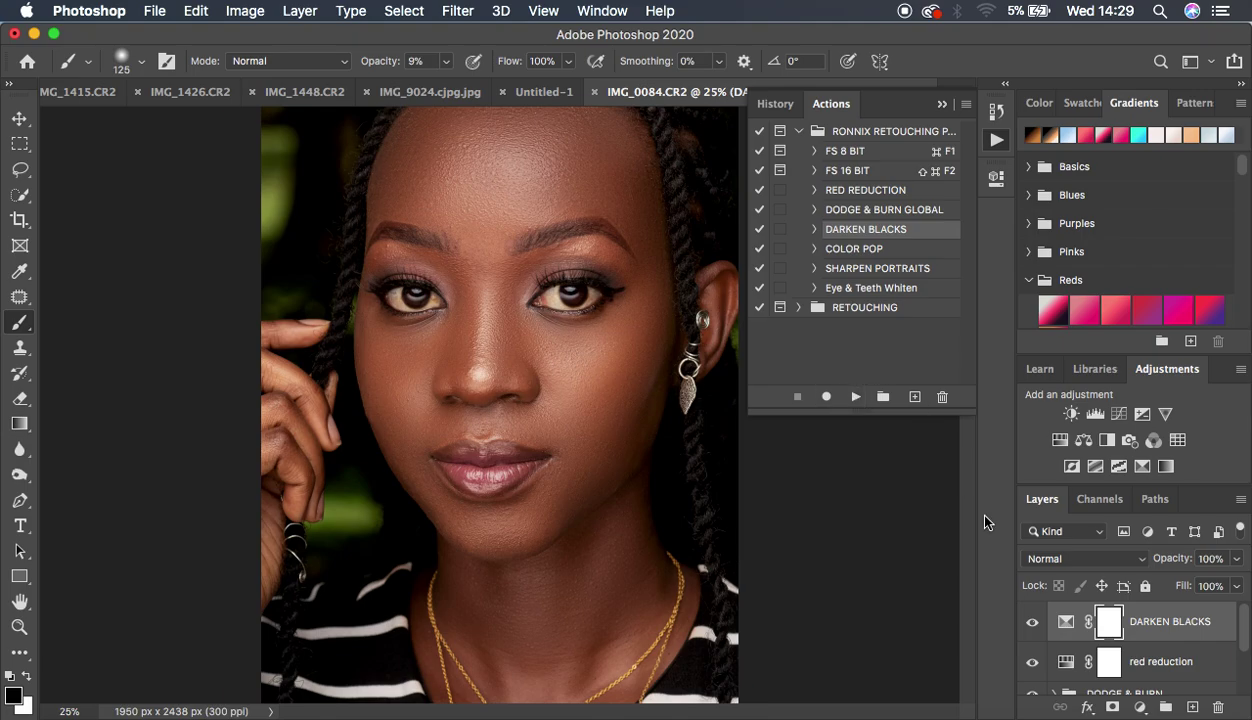
left_click(1238, 561)
left_click_drag(1215, 589, 1162, 589)
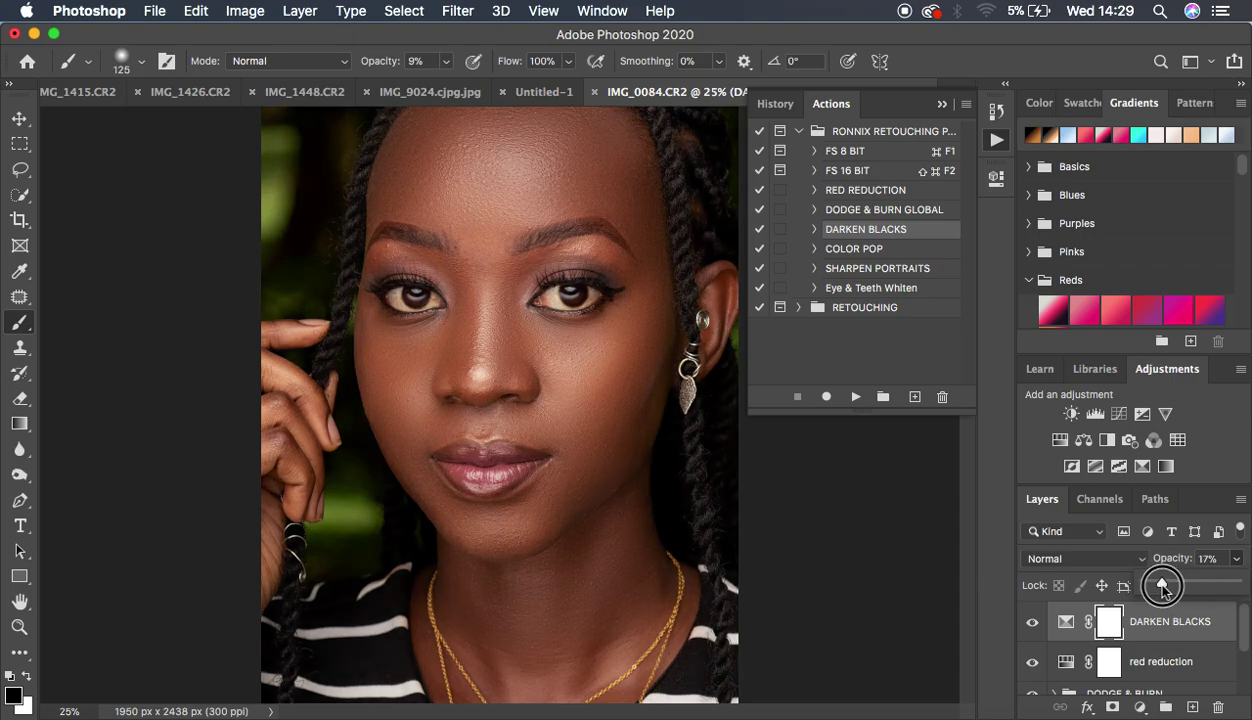
left_click(1030, 626)
left_click(1031, 623)
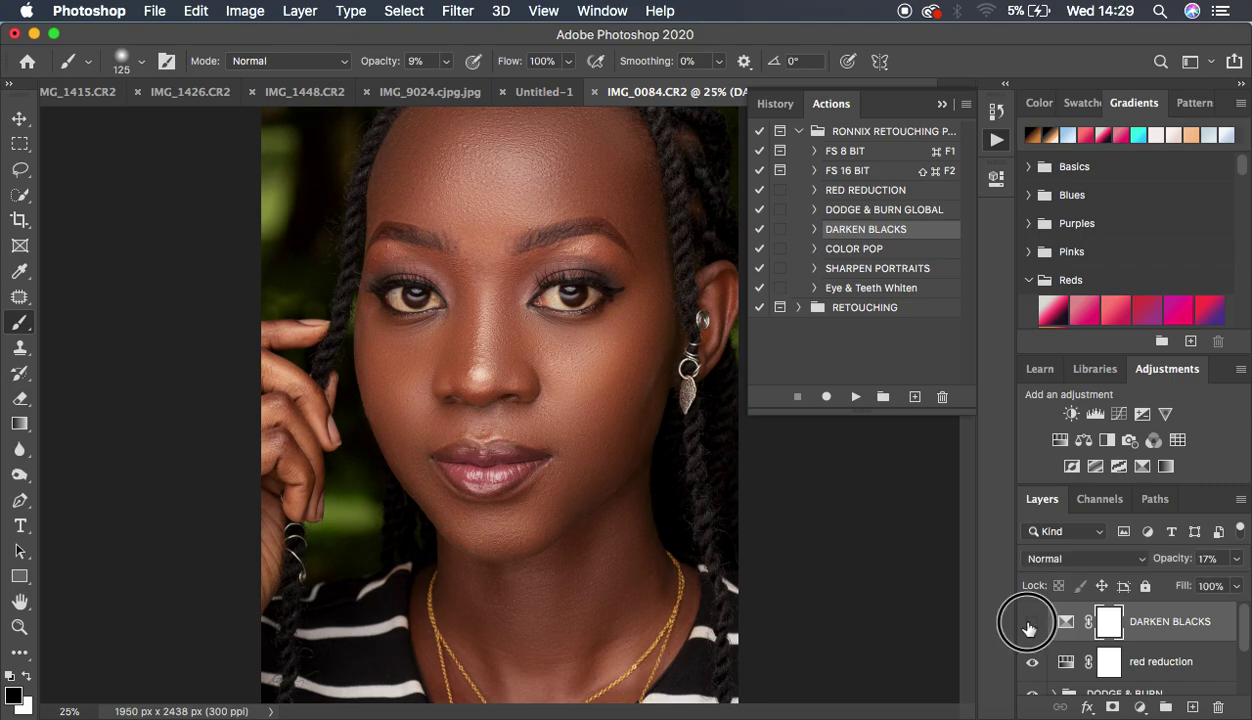
left_click(1031, 623)
left_click(1031, 623)
left_click(941, 106)
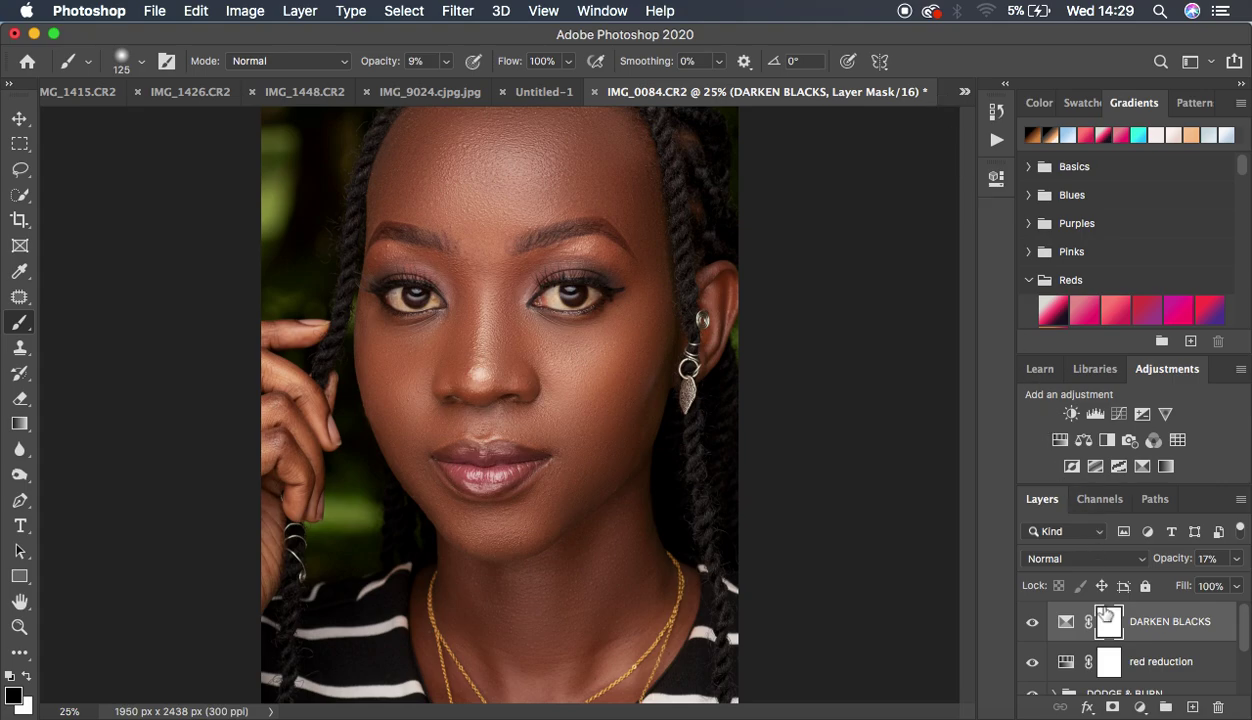
- Add a Color Lookup adjustment layer above DARKEN BLACKS and load the RP ALPHA 1.CUBE 3D LUT
left_click(1140, 708)
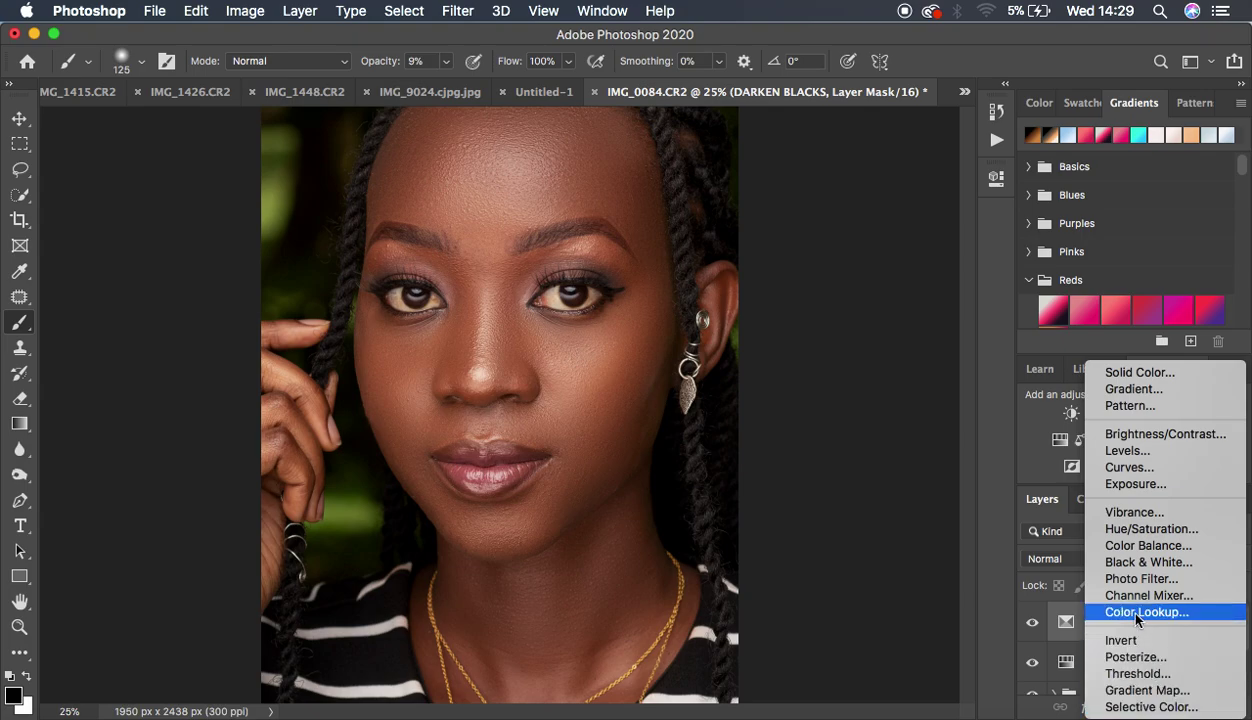
left_click(1108, 600)
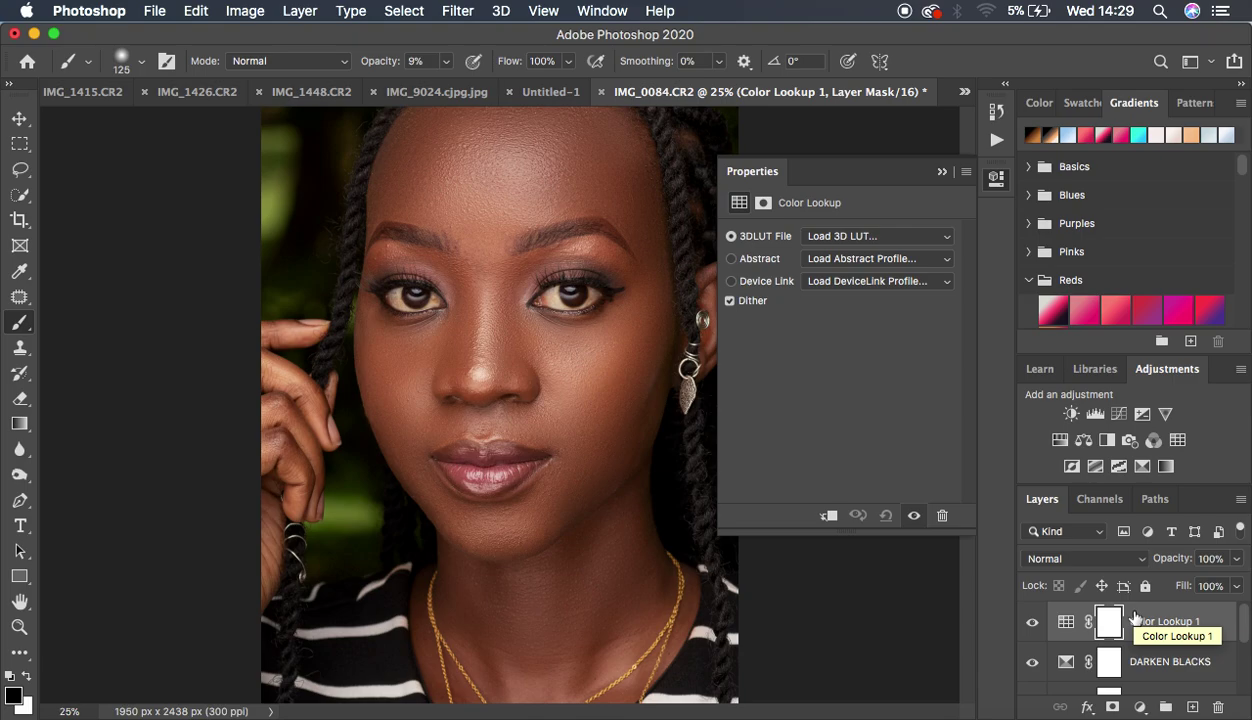
left_click(852, 237)
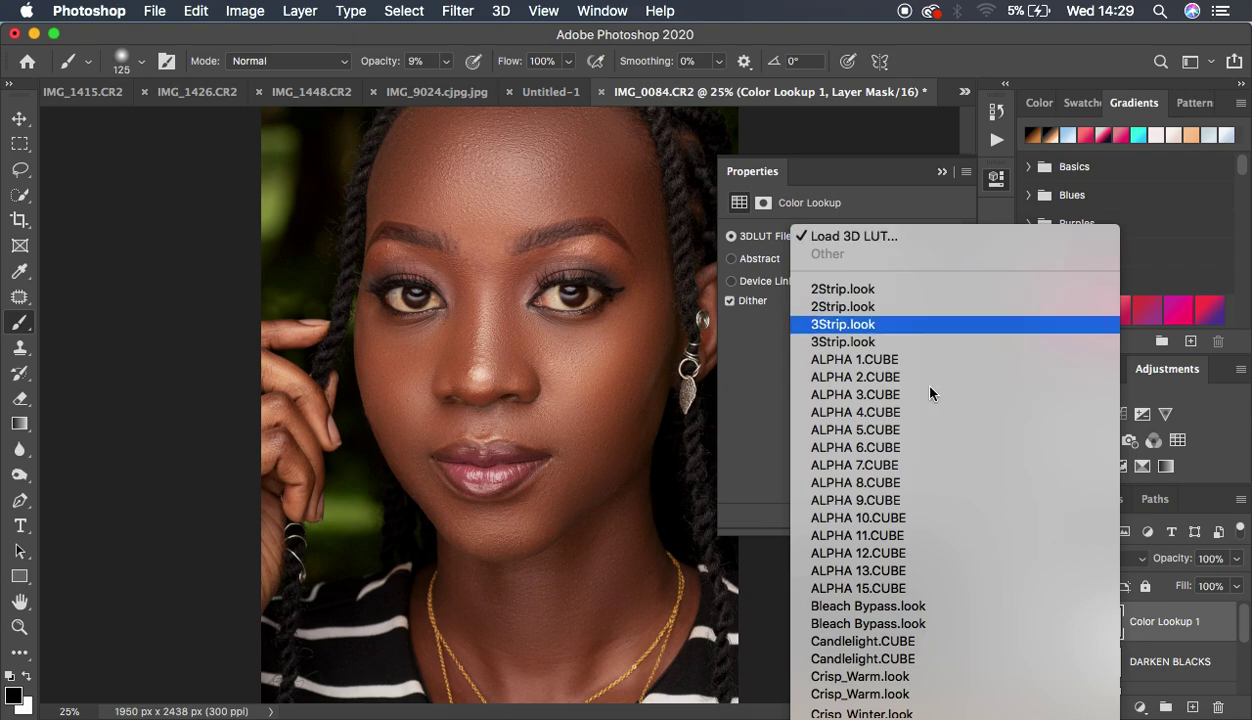
scroll(945, 528, "down", 5)
scroll(962, 541, "down", 8)
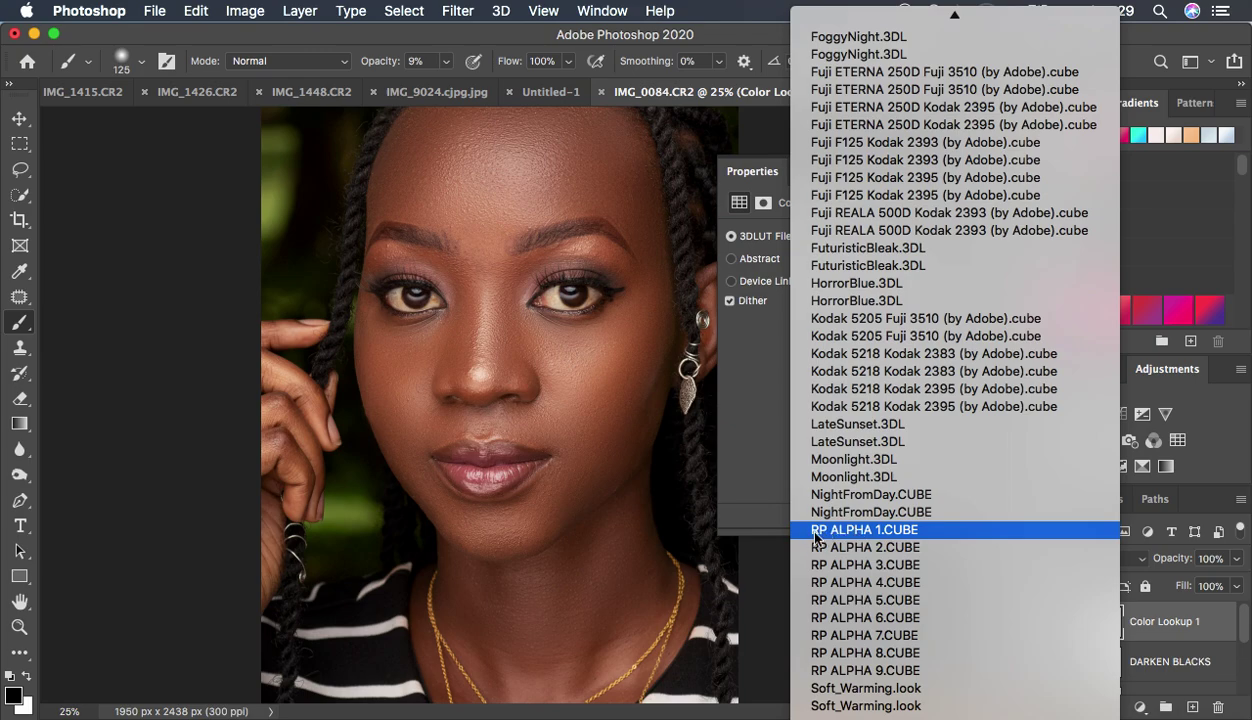
left_click(900, 533)
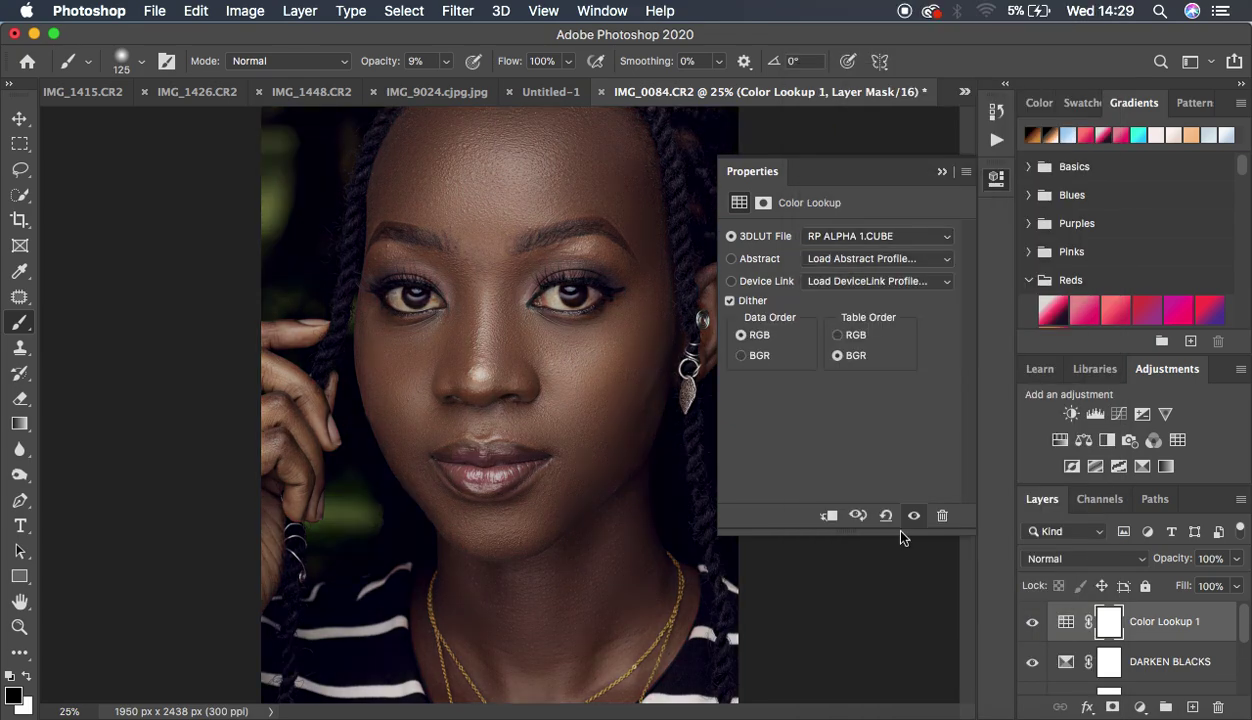
- Lower the Color Lookup layer's opacity to 49% and compare the portrait with and without it
left_click(1238, 563)
left_click(1197, 587)
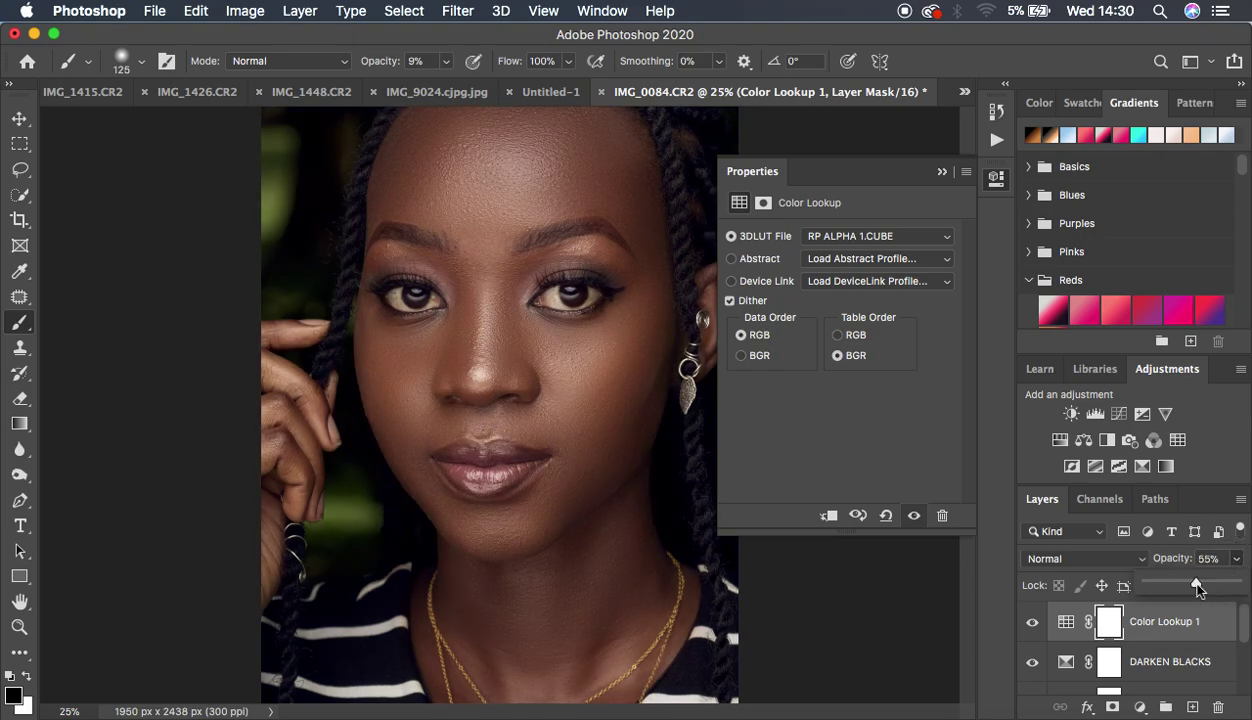
left_click_drag(1197, 587, 1190, 587)
left_click(1031, 622)
left_click(1031, 622)
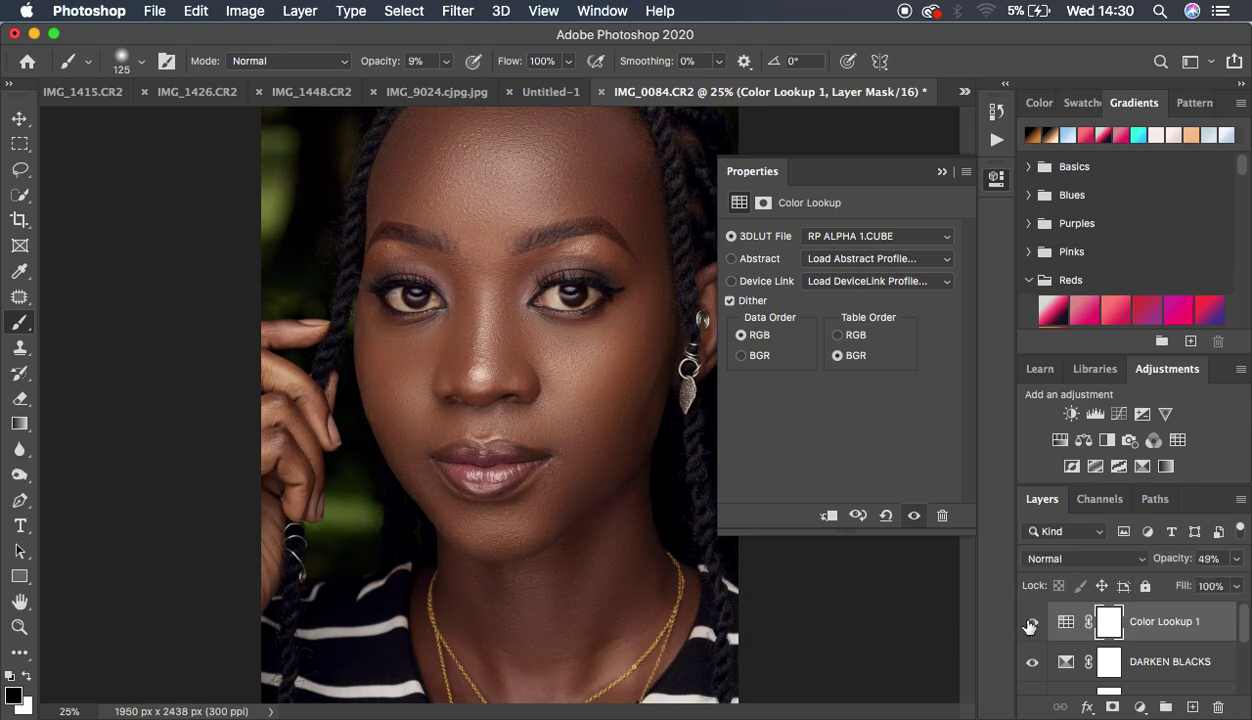
left_click(1031, 622)
left_click(1031, 622)
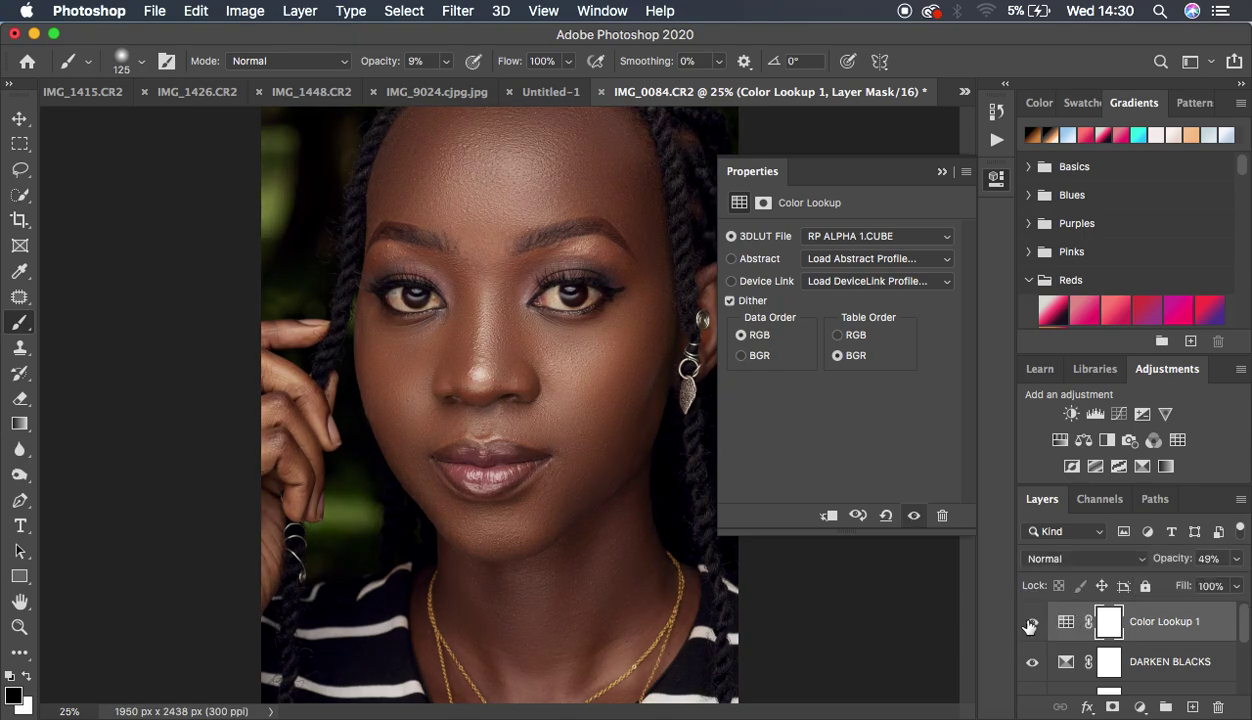
- Try other RP ALPHA 3D LUTs on the Color Lookup layer, including 2, 3, 4, 8 and 9
left_click(883, 237)
left_click(885, 254)
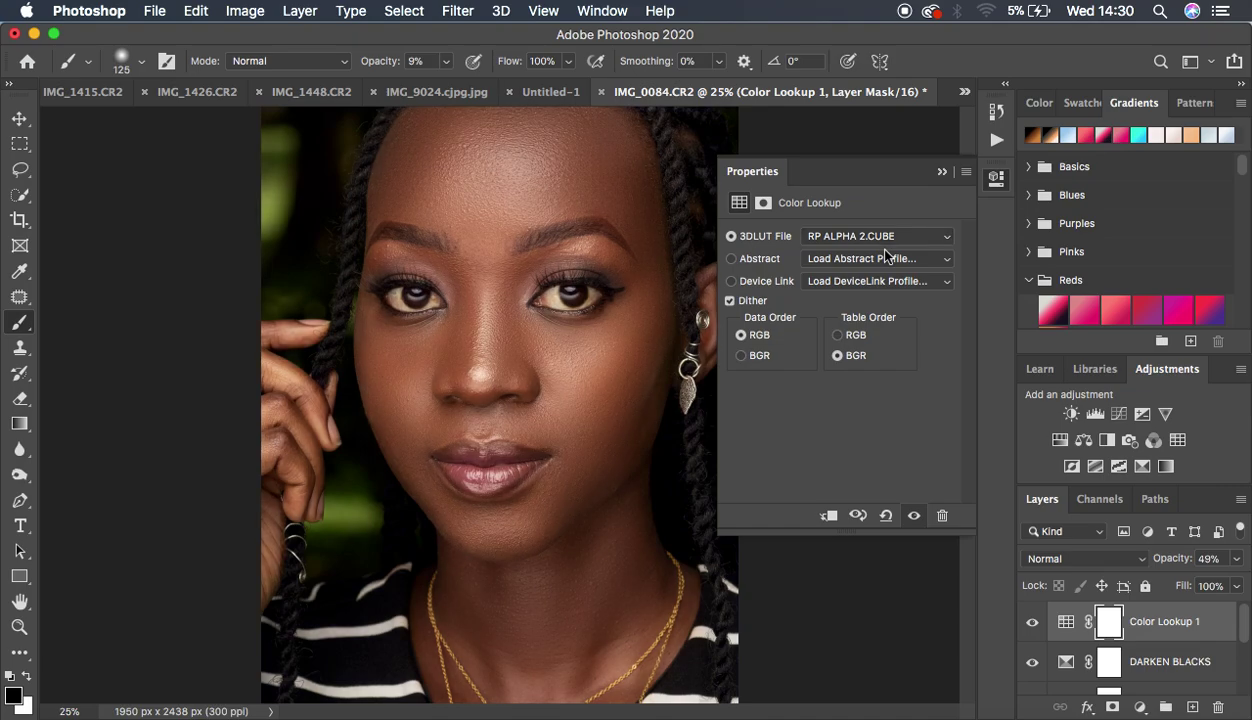
left_click(905, 241)
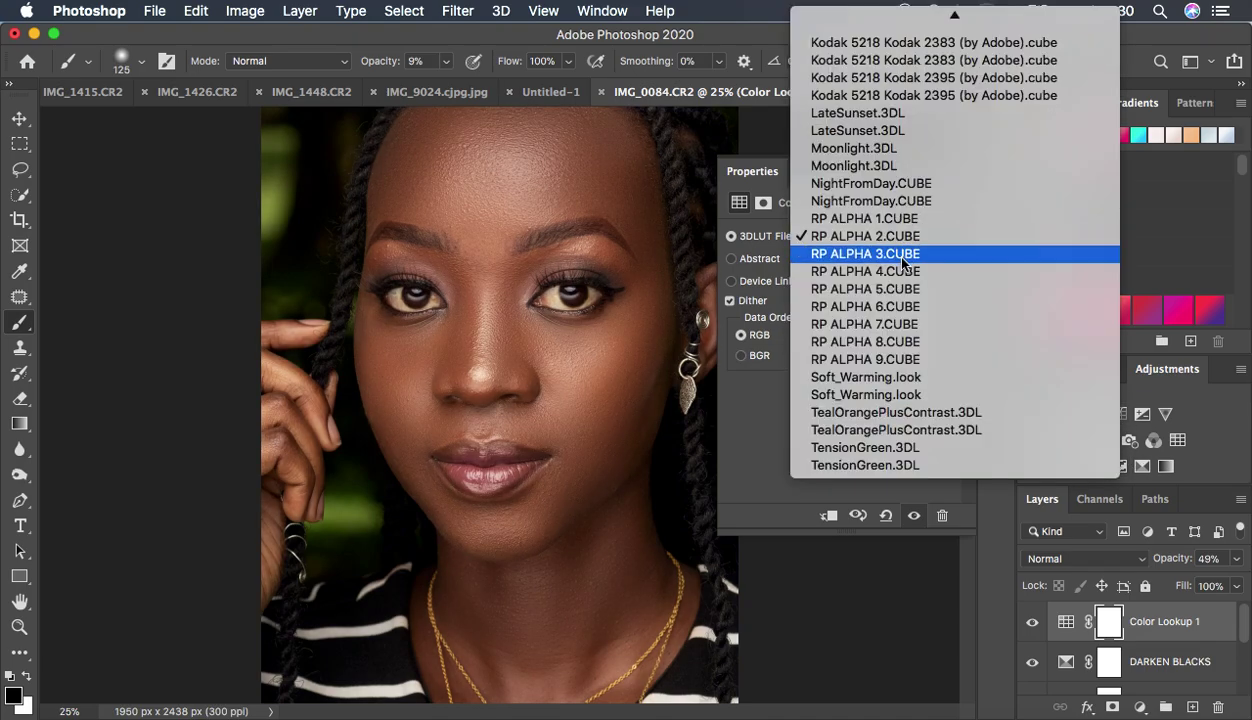
left_click(881, 253)
left_click(885, 238)
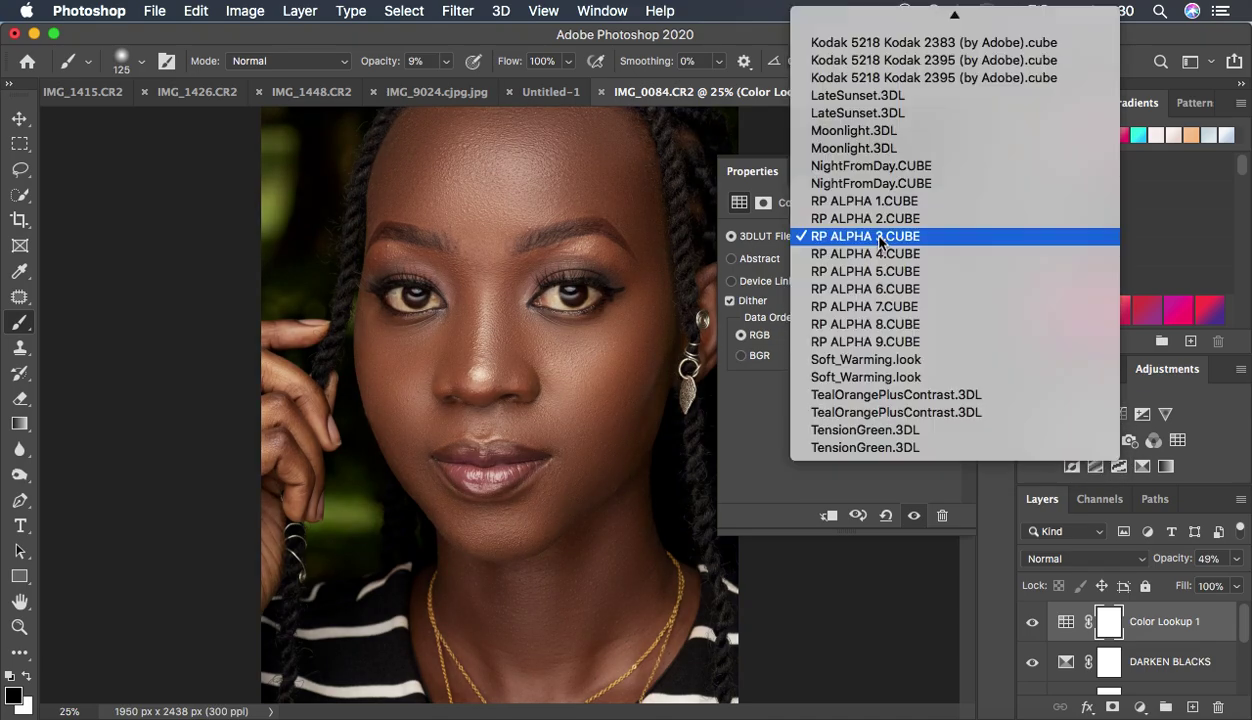
left_click(883, 262)
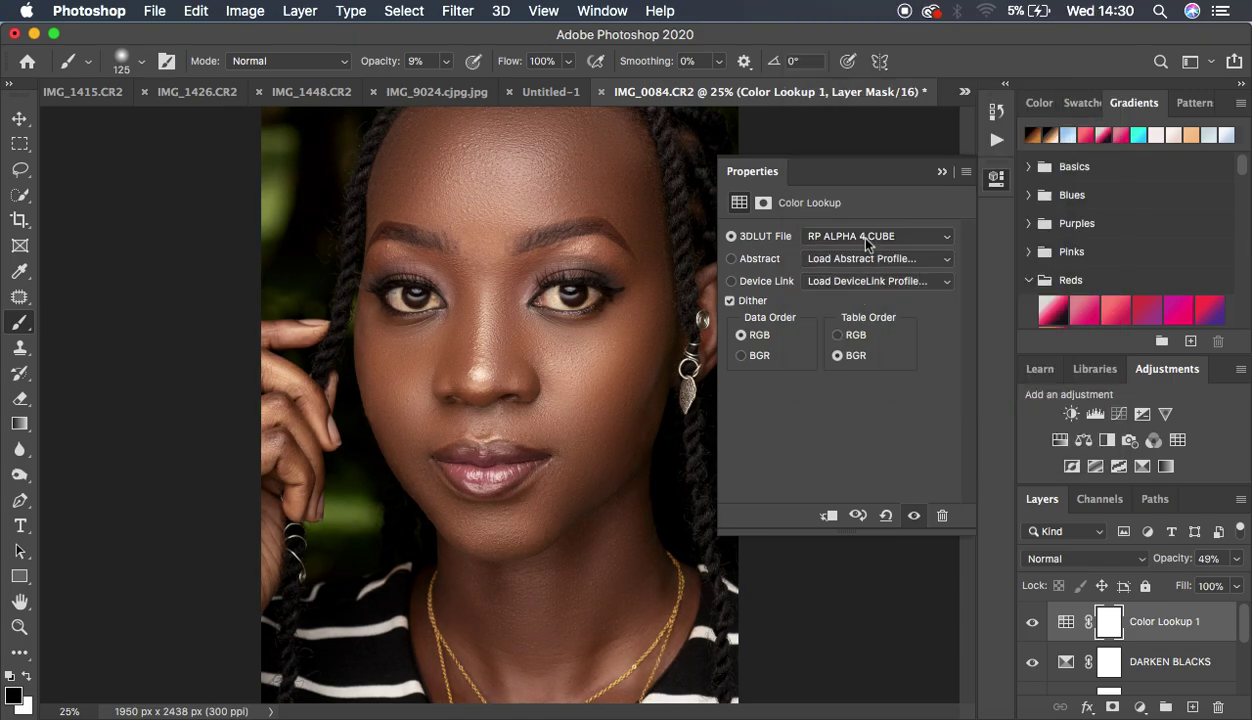
left_click(846, 233)
left_click(848, 259)
left_click(868, 240)
left_click(868, 271)
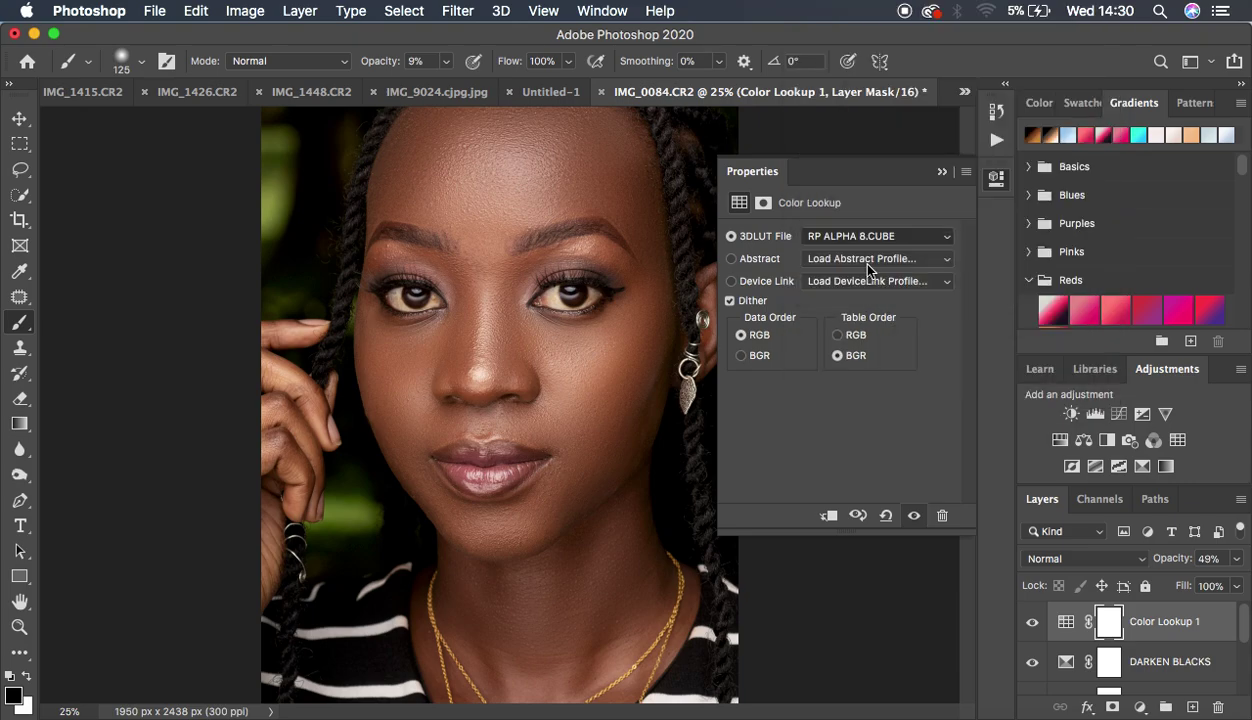
left_click(871, 240)
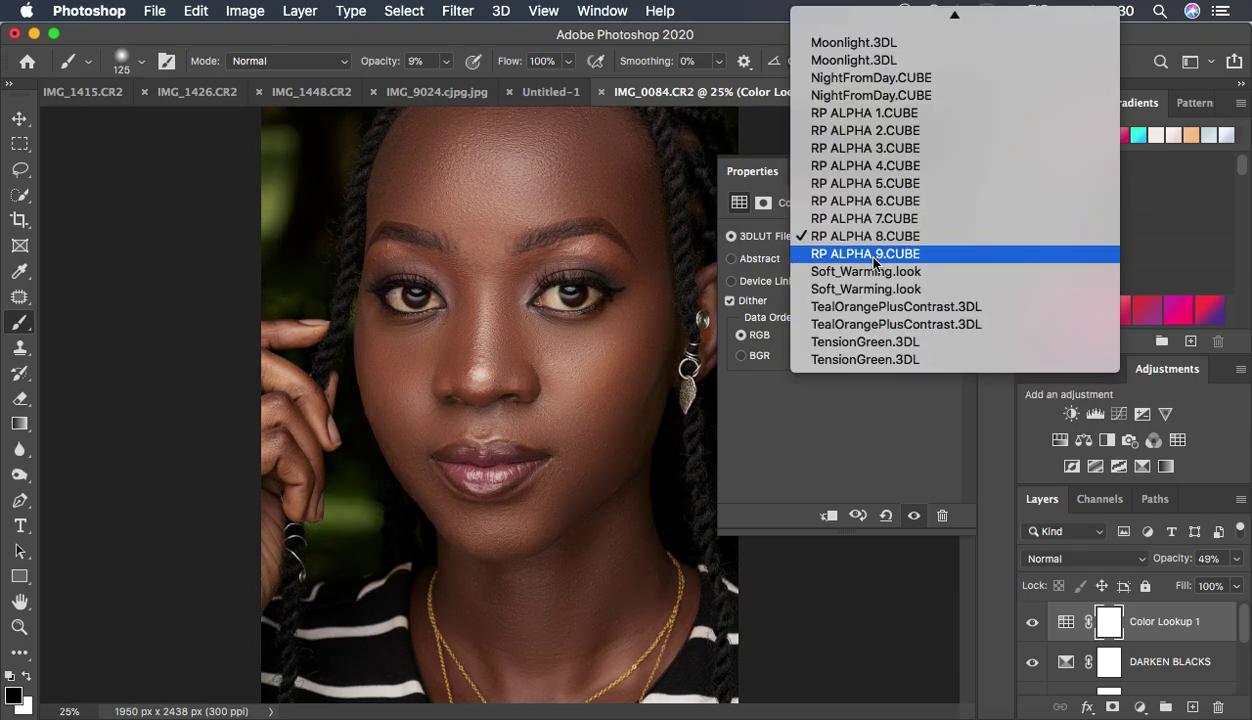
left_click(873, 257)
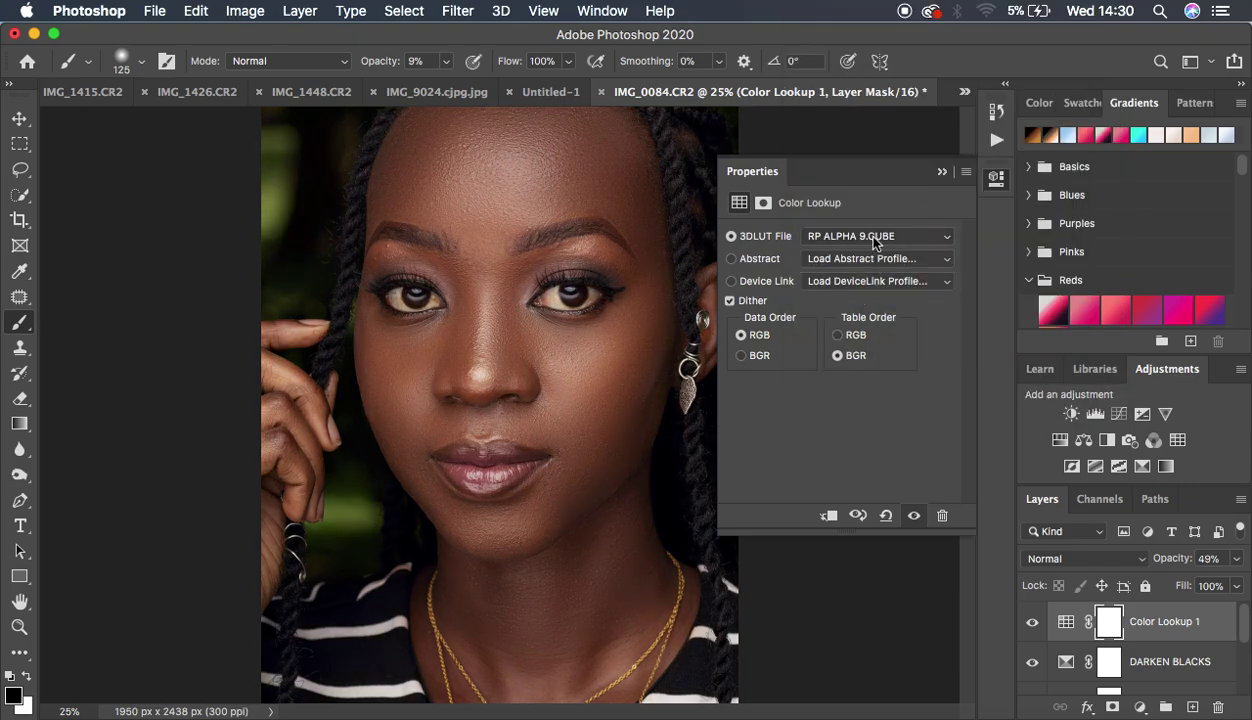
- Load the RP ALPHA 1.CUBE LUT again and set the Color Lookup layer's opacity to 52%
left_click(873, 240)
left_click(853, 97)
left_click(1237, 560)
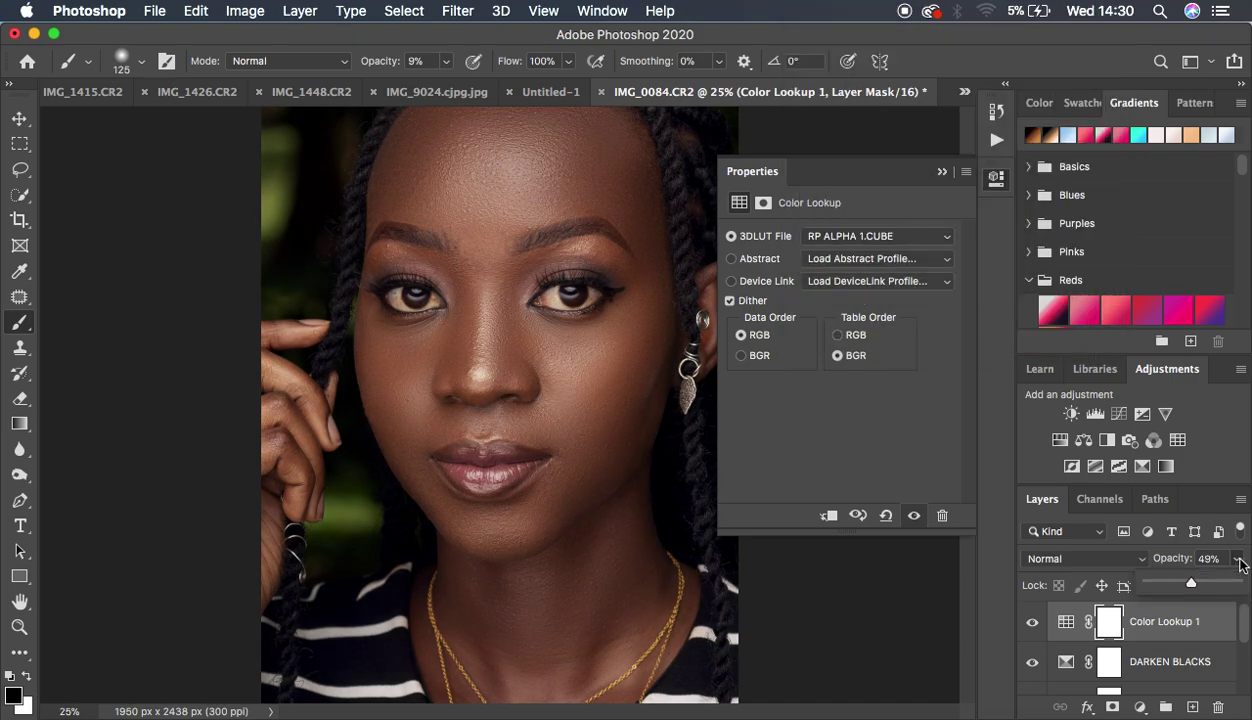
left_click_drag(1197, 586, 1195, 586)
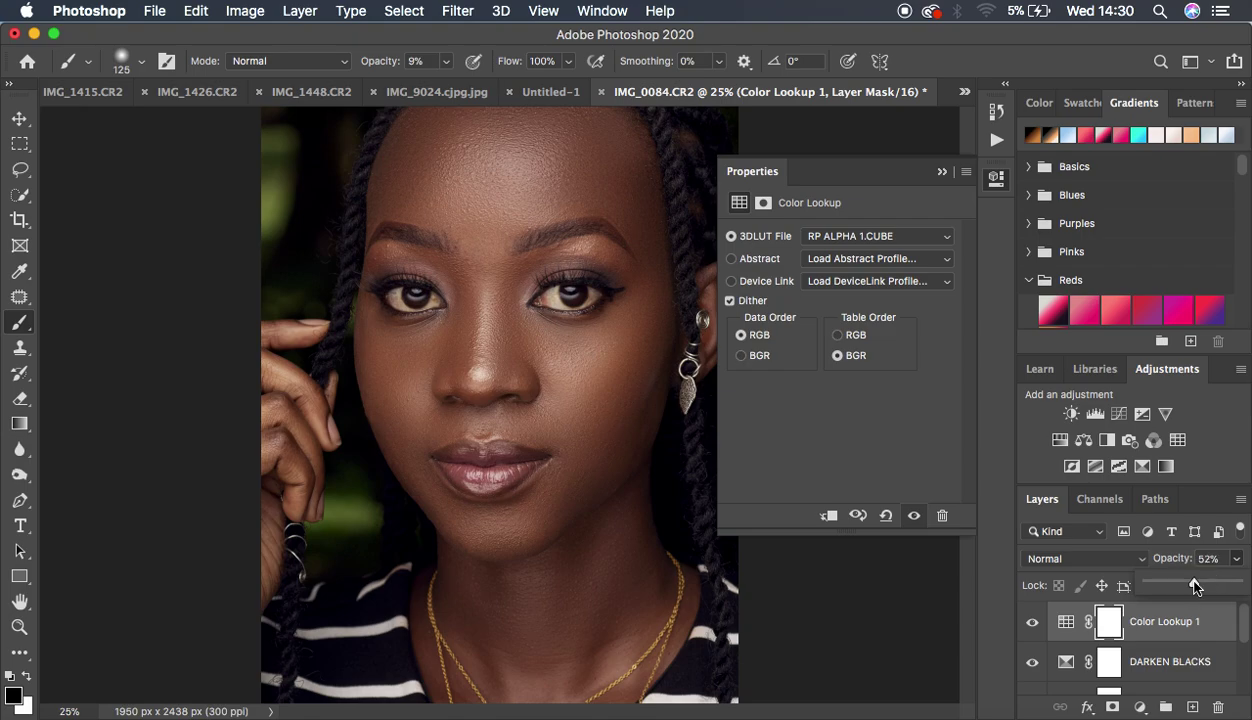
left_click(941, 173)
- Examine the whole portrait and compare it with and without the Color Lookup layer
key("super+minus")
key("super+minus")
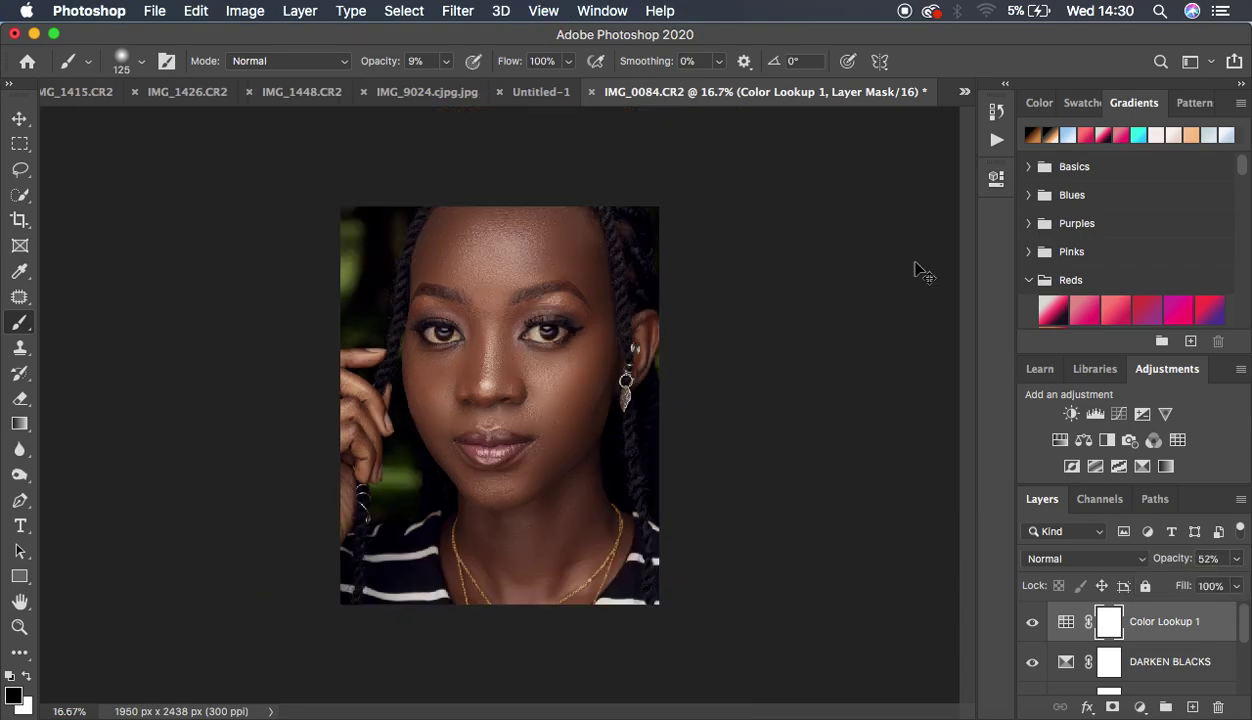
key("super+plus")
key("super+plus")
key("super+minus")
key("super+plus")
left_click(1033, 625)
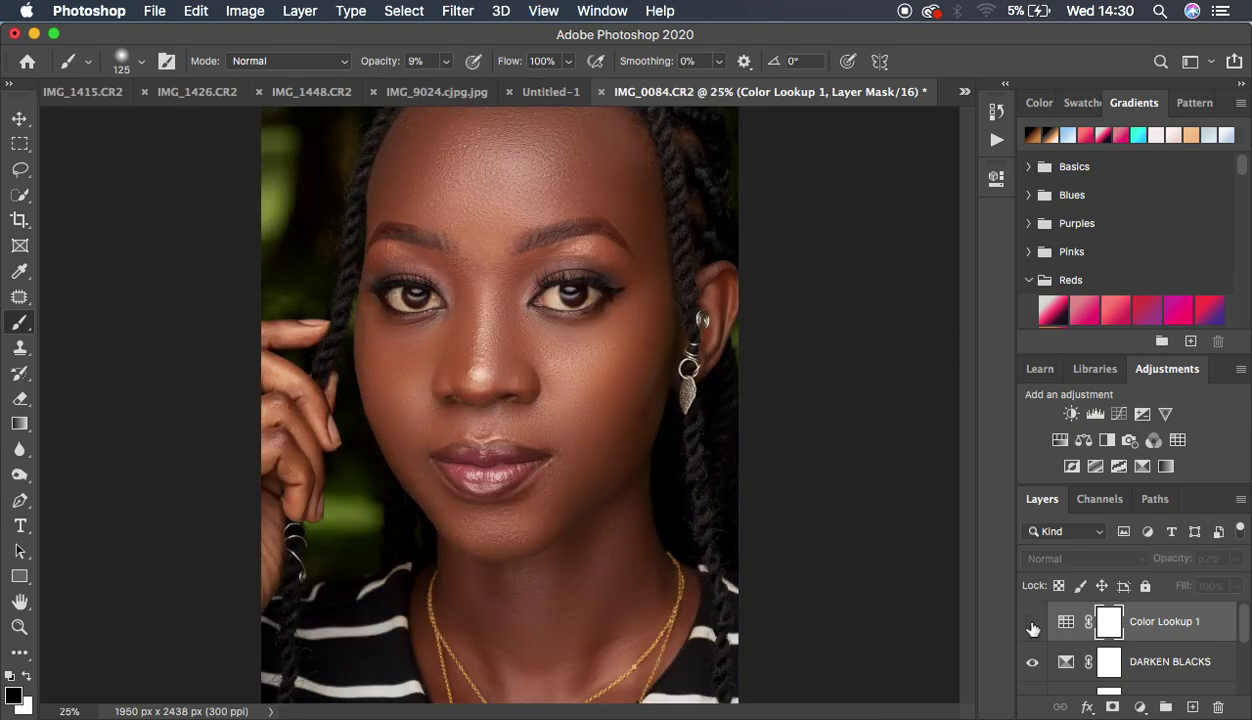
left_click(1033, 625)
left_click(1033, 625)
left_click(1033, 625)
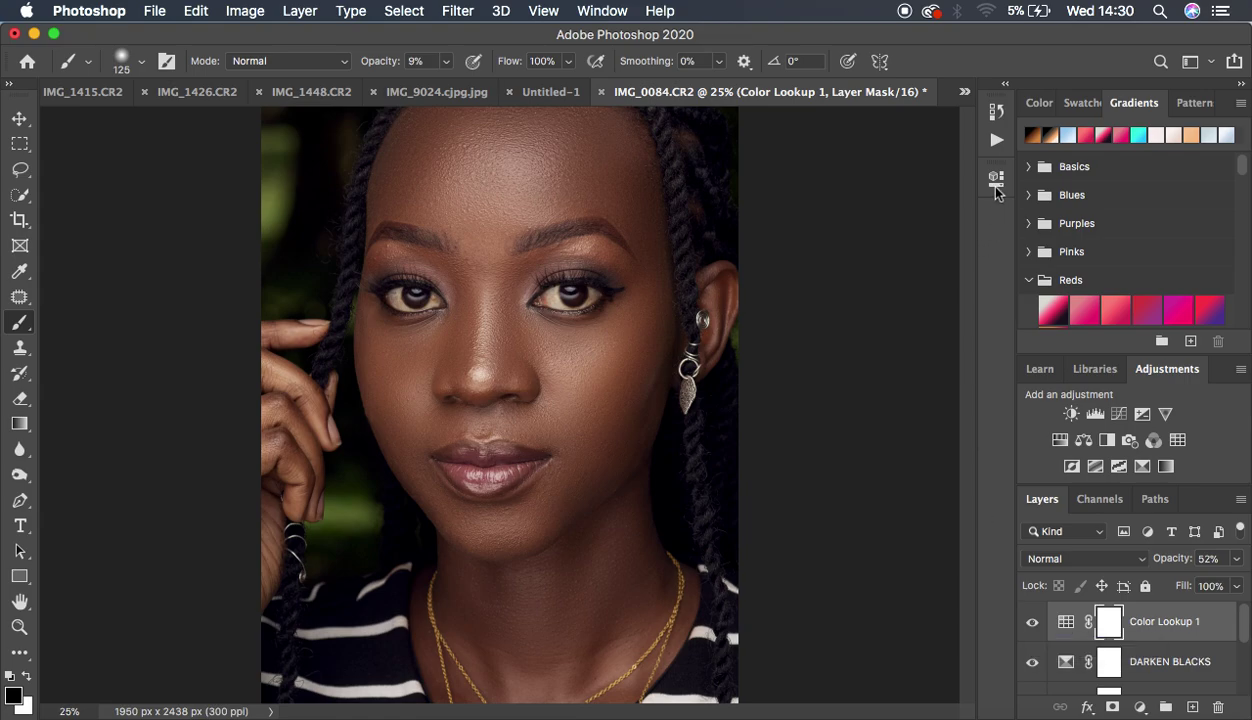
- Run the Eye & Teeth Whiten action above the Color Lookup layer
left_click(1002, 142)
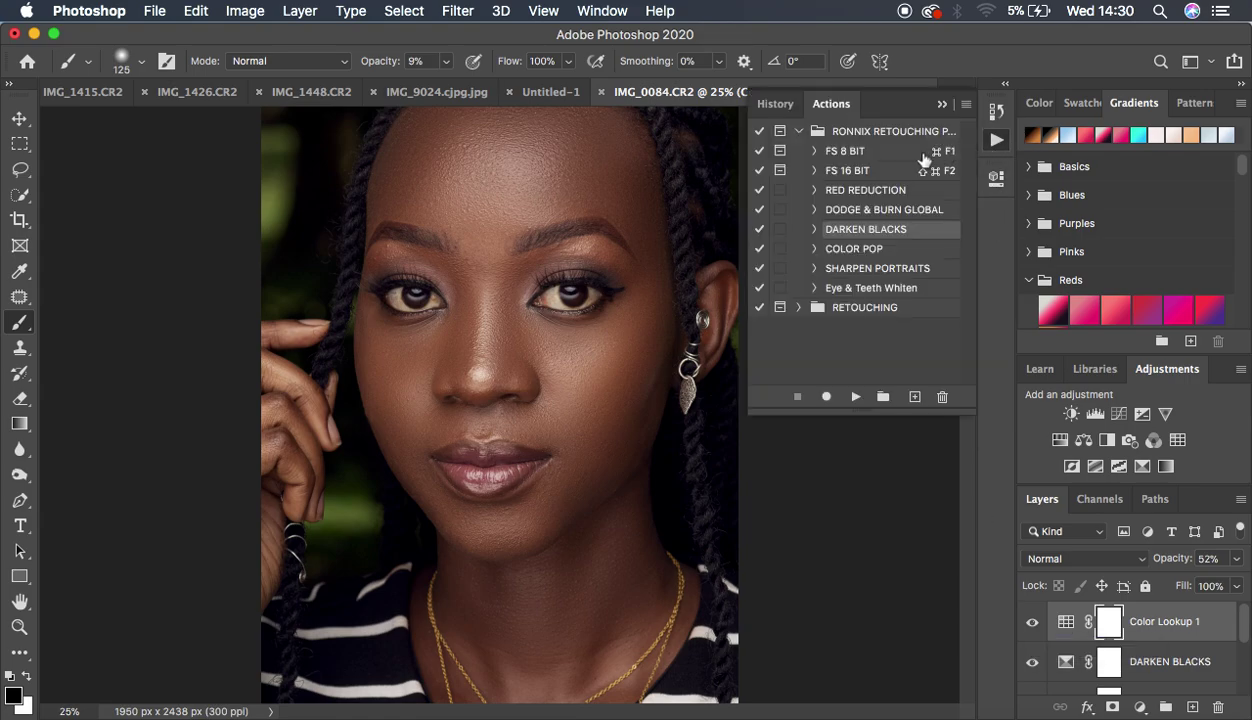
left_click(866, 288)
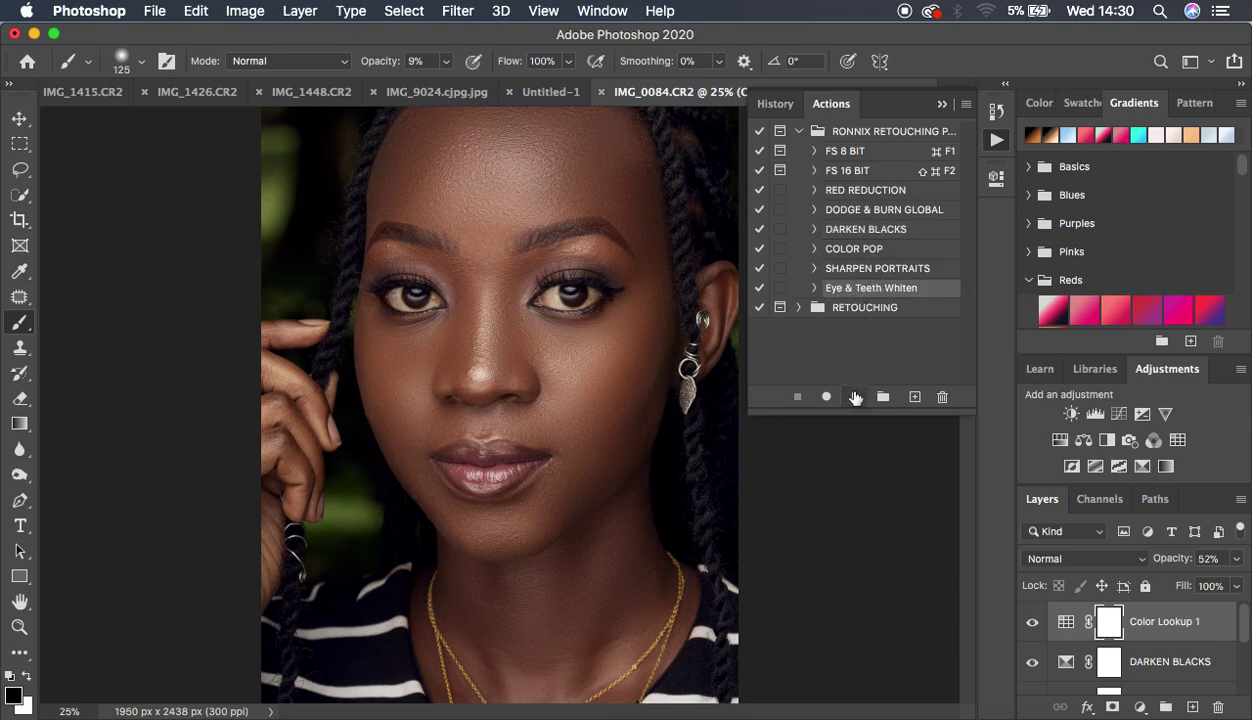
left_click(856, 397)
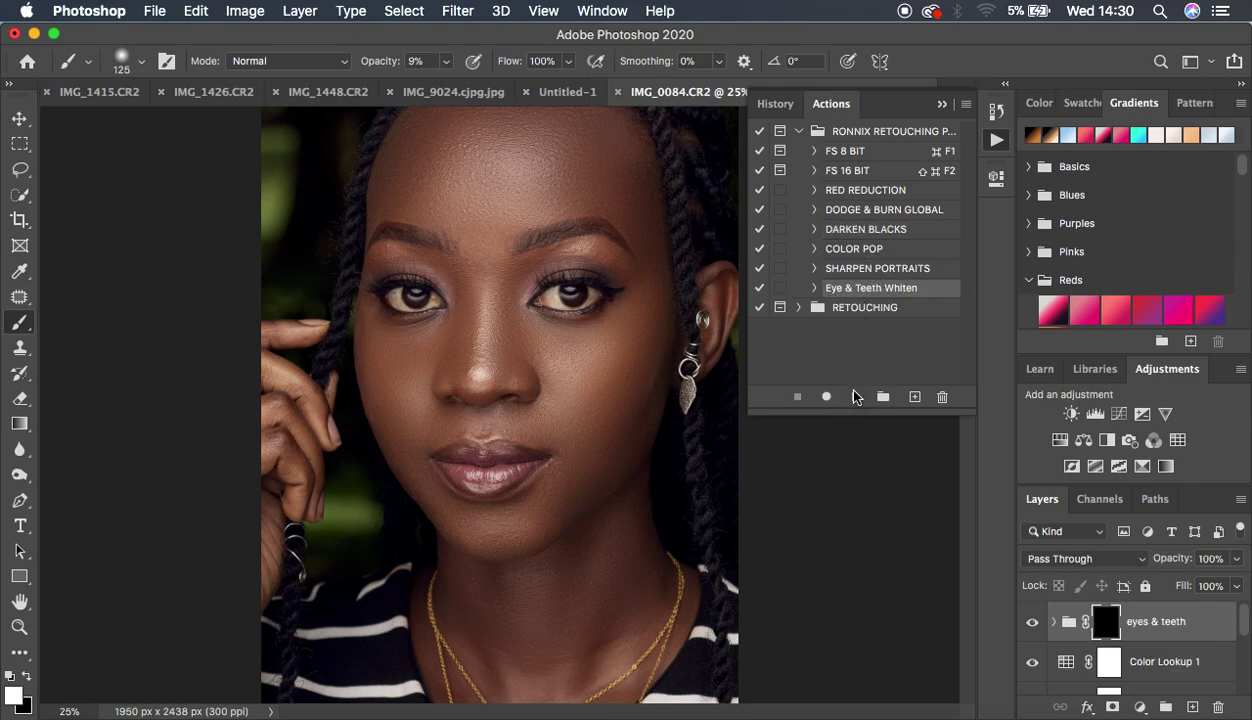
left_click(915, 100)
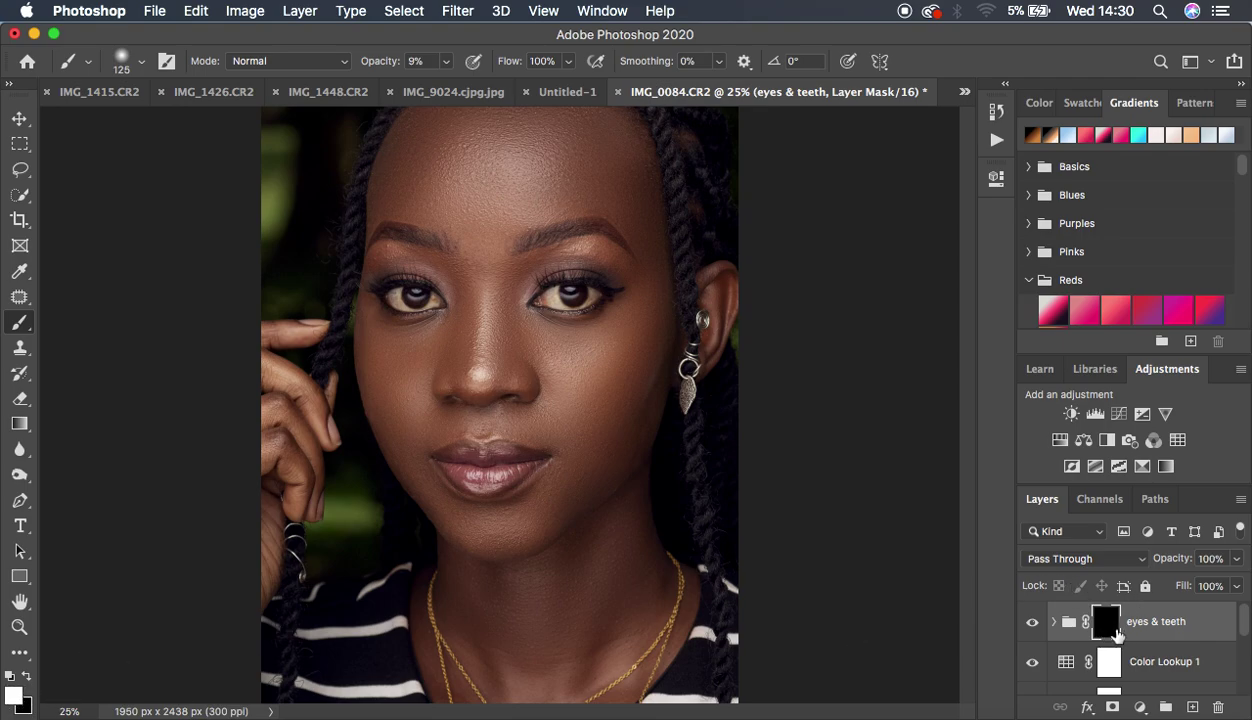
- Set the brush opacity to 100% and paint white over the eye on the image's left on the eyes & teeth mask, using brush size 40
left_click(446, 61)
left_click_drag(441, 84, 623, 100)
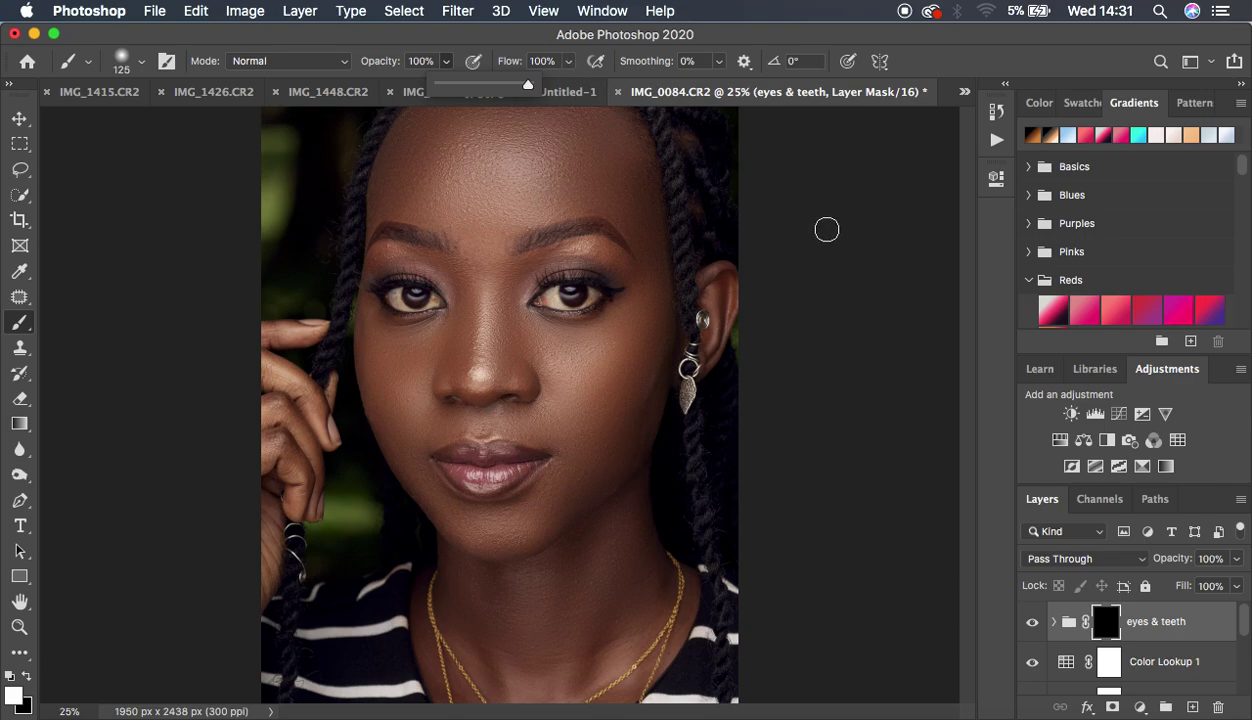
left_click(827, 230)
key("super+plus")
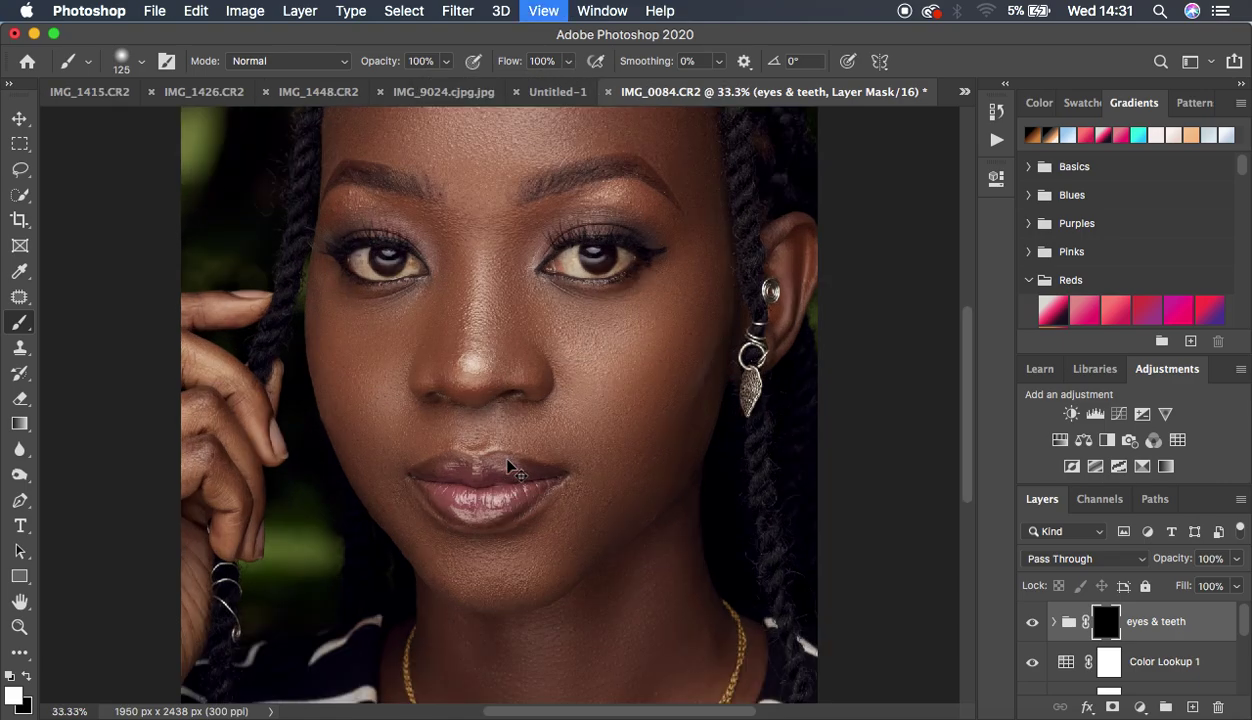
key("super+plus")
key("super+plus")
key("super+plus")
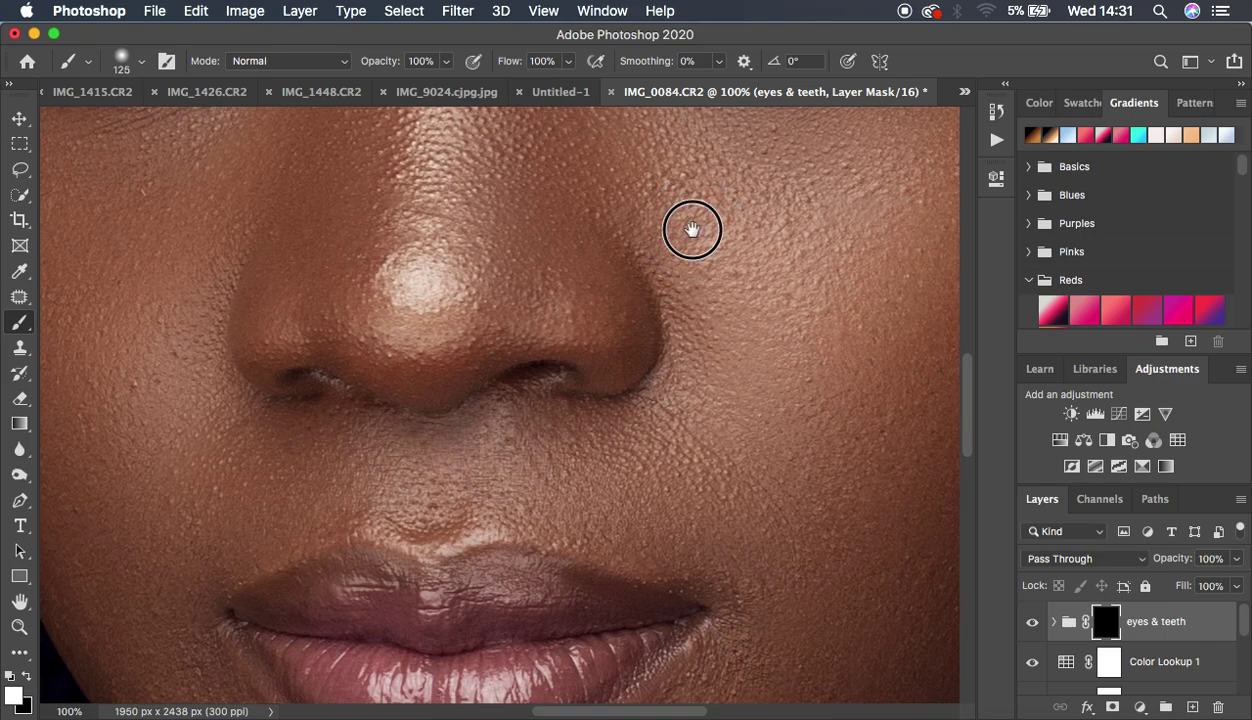
left_click_drag(693, 240, 806, 549)
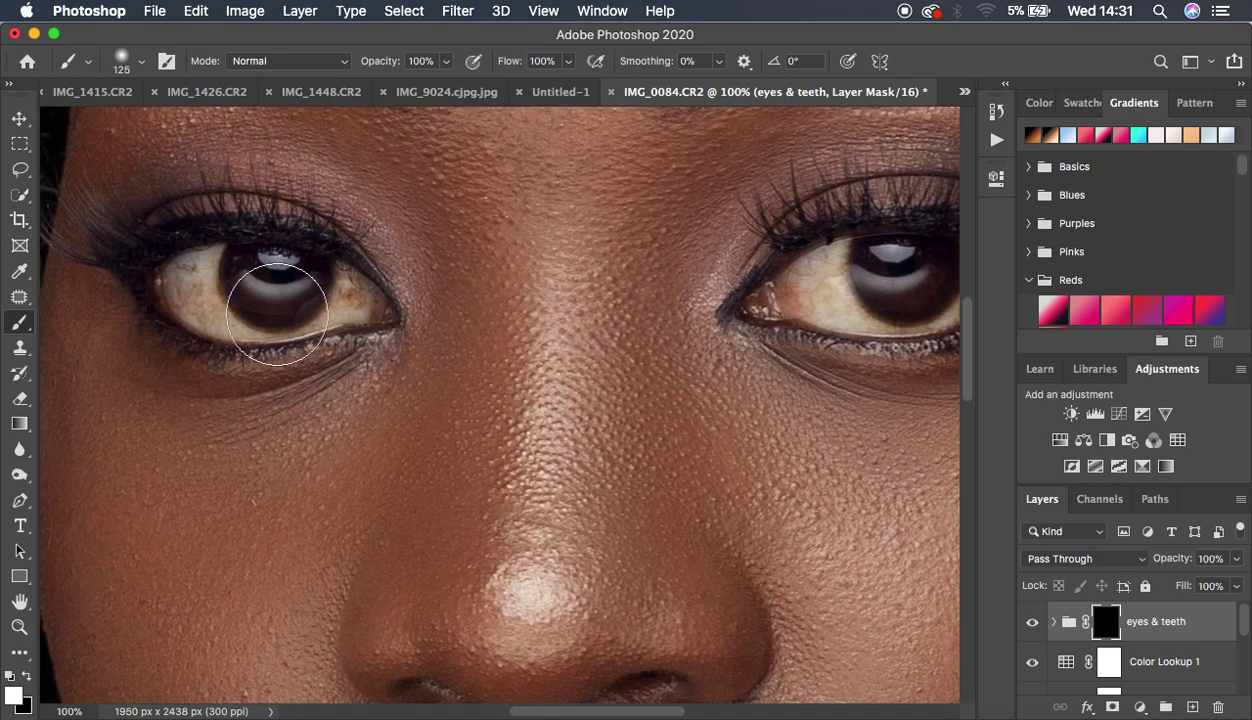
mouse_move(277, 315)
left_mouse_down()
mouse_move(201, 267)
mouse_move(206, 304)
mouse_move(194, 267)
mouse_move(201, 303)
mouse_move(213, 244)
mouse_move(197, 268)
mouse_move(203, 306)
mouse_move(242, 322)
mouse_move(184, 282)
mouse_move(226, 323)
mouse_move(286, 330)
mouse_move(321, 312)
mouse_move(337, 276)
mouse_move(345, 312)
mouse_move(343, 274)
mouse_move(334, 305)
mouse_move(337, 284)
mouse_move(259, 290)
mouse_move(239, 275)
mouse_move(273, 290)
mouse_move(276, 257)
mouse_move(197, 288)
left_mouse_up()
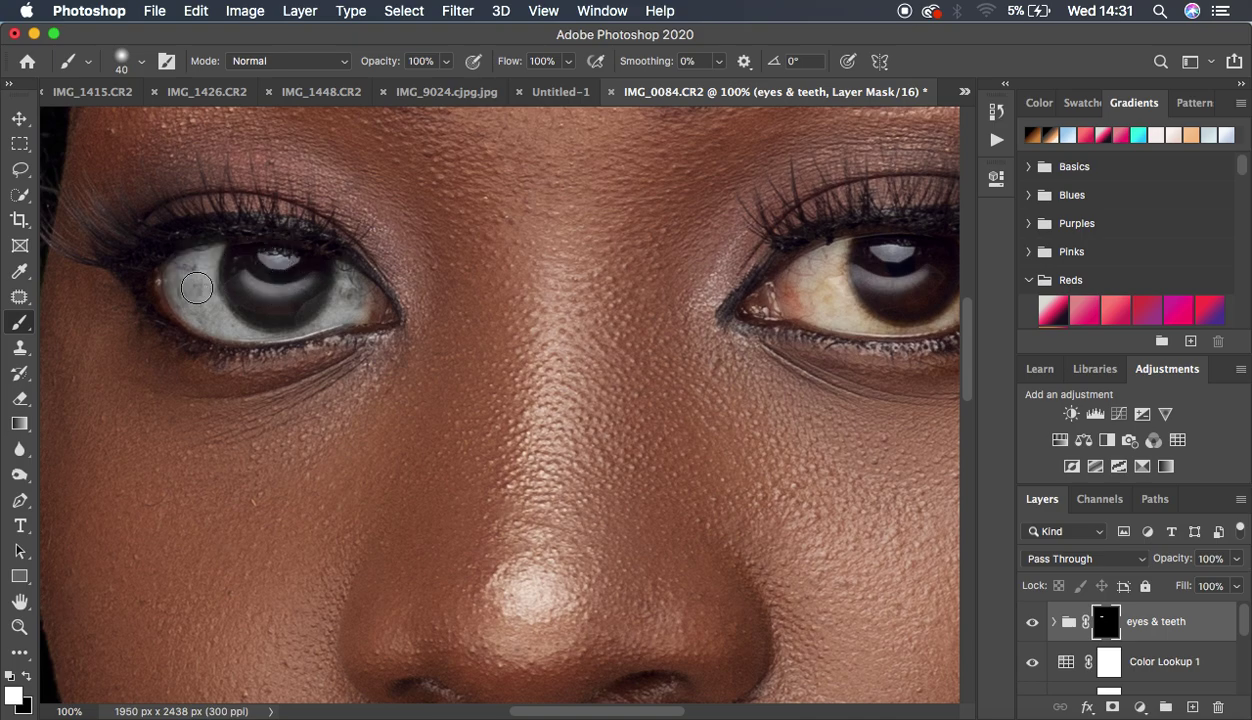
- Paint white over the other eye on the eyes & teeth mask and touch up the first eye
left_click_drag(792, 257, 733, 267)
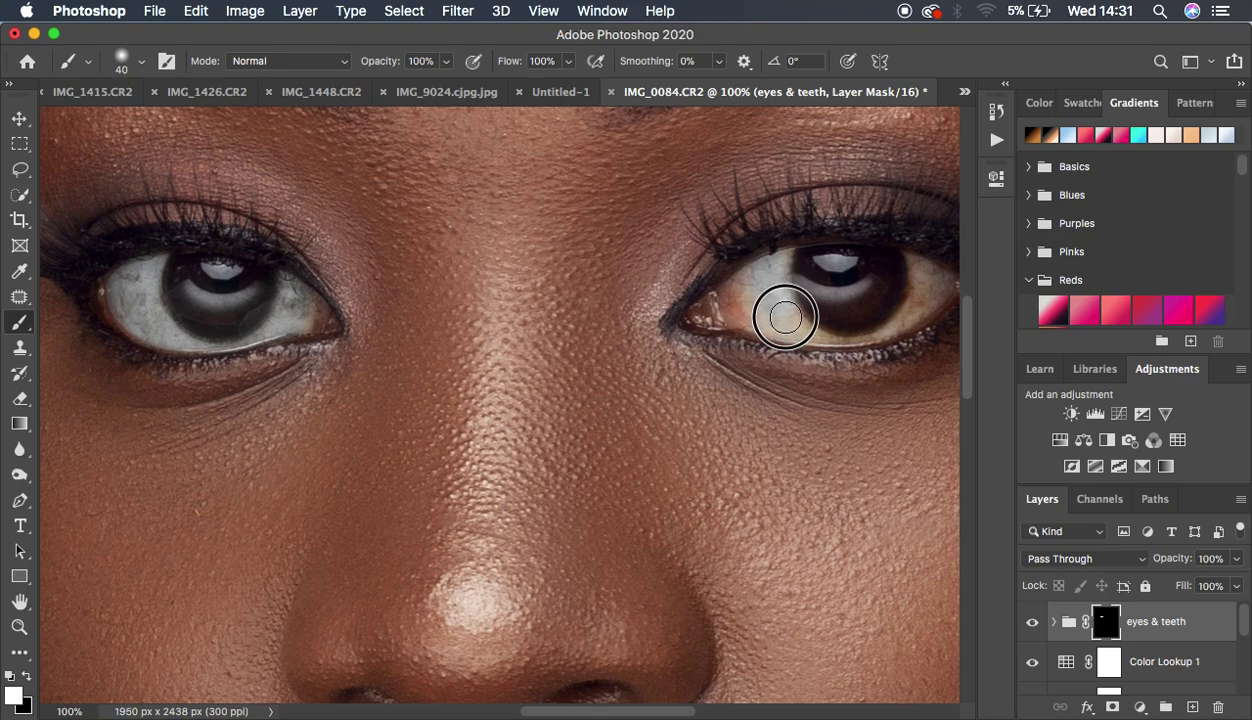
mouse_move(785, 318)
left_mouse_down()
mouse_move(757, 287)
mouse_move(774, 271)
mouse_move(788, 315)
mouse_move(784, 260)
mouse_move(802, 316)
mouse_move(833, 330)
mouse_move(872, 324)
mouse_move(908, 268)
mouse_move(911, 313)
mouse_move(917, 263)
mouse_move(919, 302)
mouse_move(875, 282)
mouse_move(811, 288)
mouse_move(805, 262)
mouse_move(766, 292)
mouse_move(771, 316)
mouse_move(881, 321)
mouse_move(919, 265)
mouse_move(795, 273)
left_mouse_up()
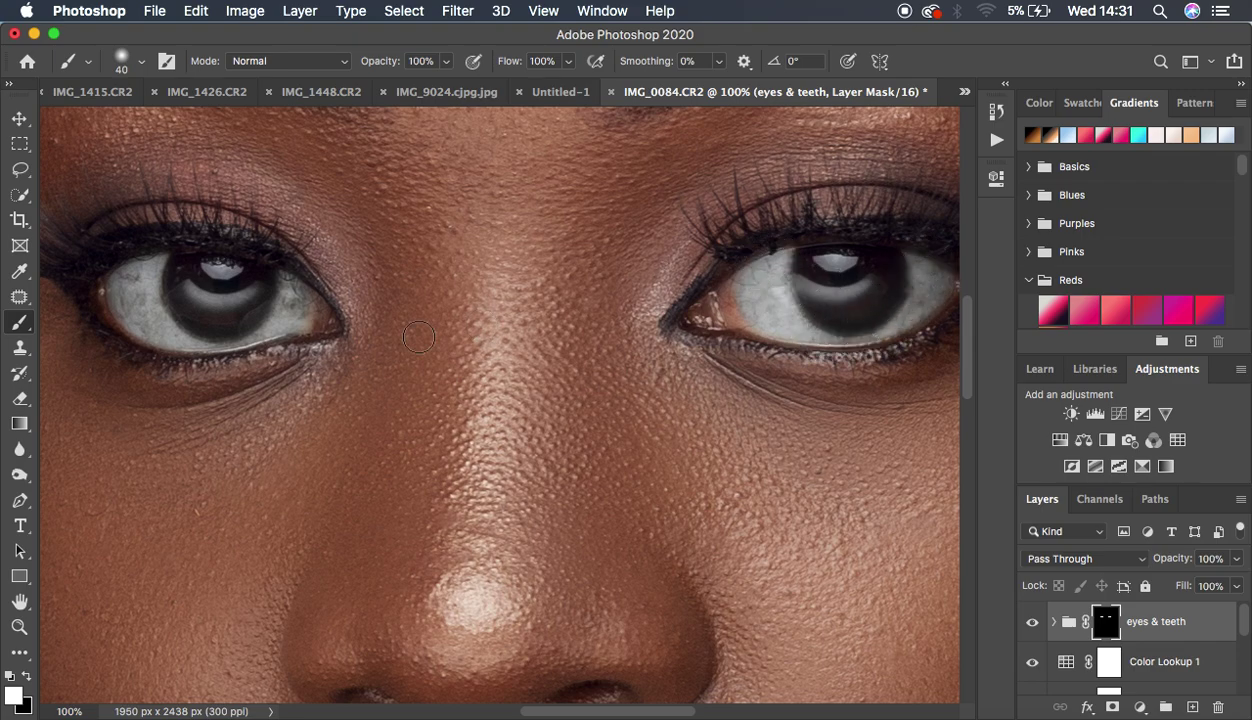
mouse_move(162, 313)
left_mouse_down()
mouse_move(129, 286)
mouse_move(145, 290)
left_mouse_up()
key("super+h")
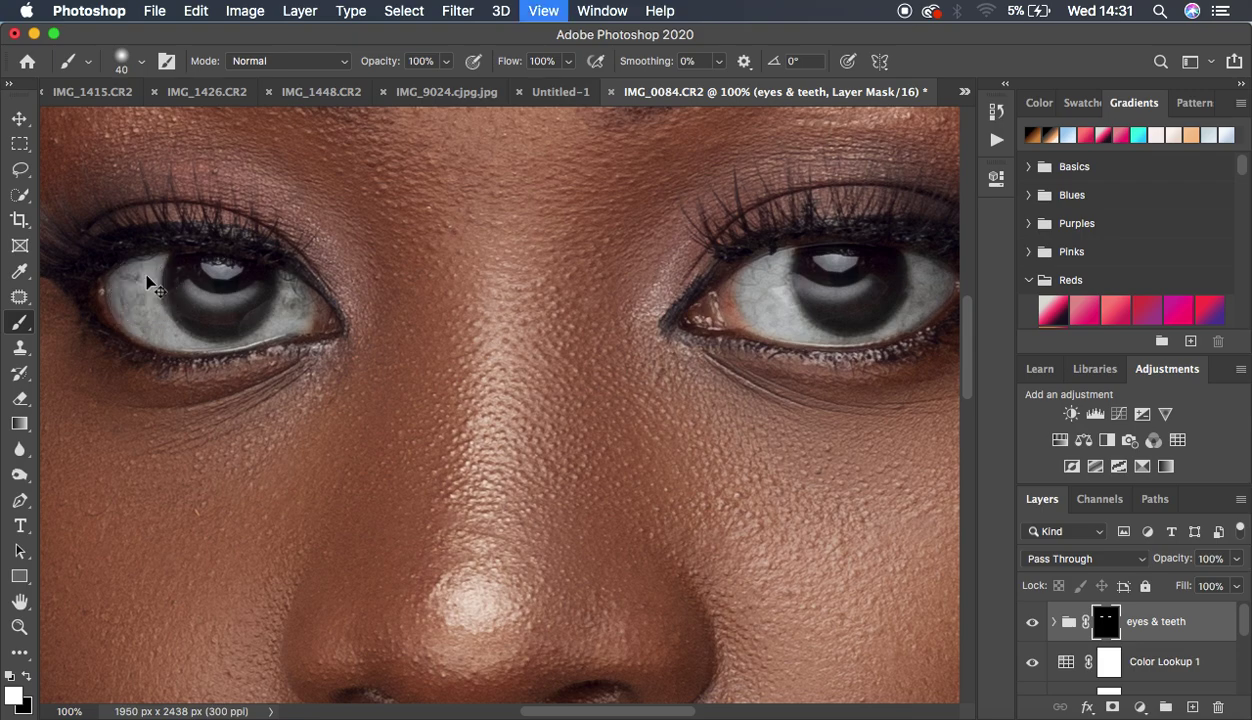
- Compare the whole portrait with and without the eyes & teeth group and reduce the group's opacity to 74%
key("super+minus")
key("super+minus")
key("super+minus")
key("super+minus")
key("super+minus")
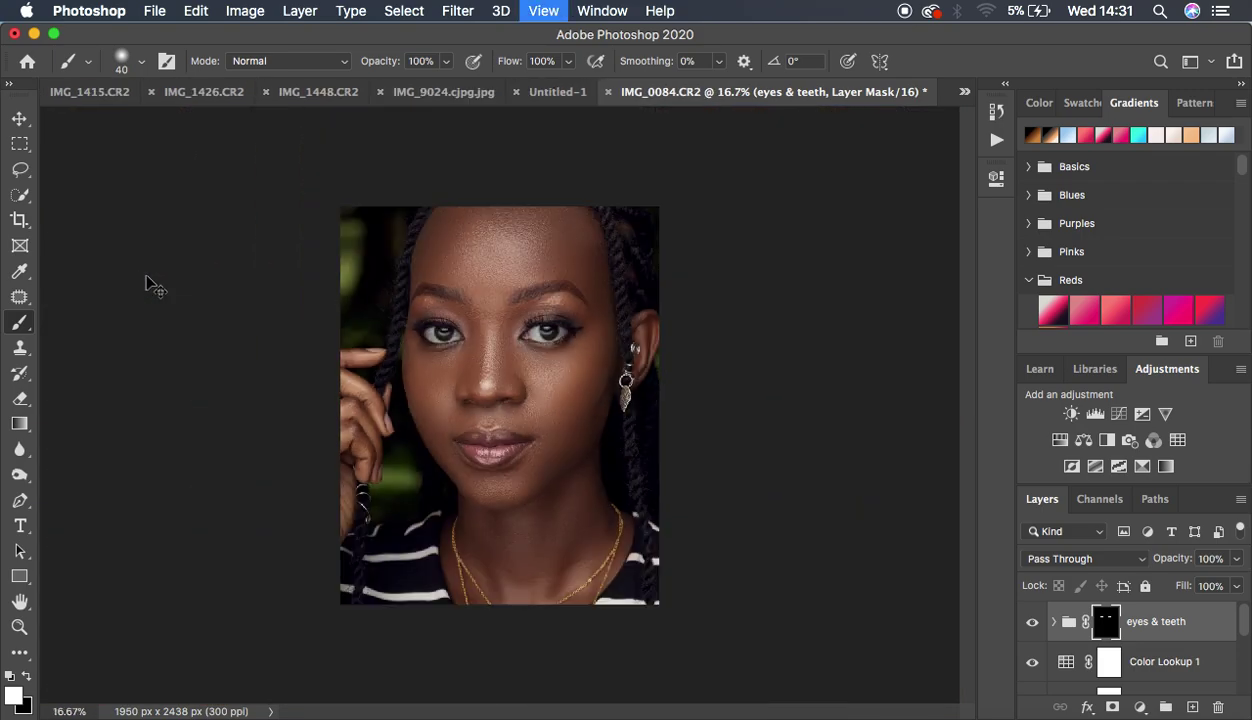
key("super+plus")
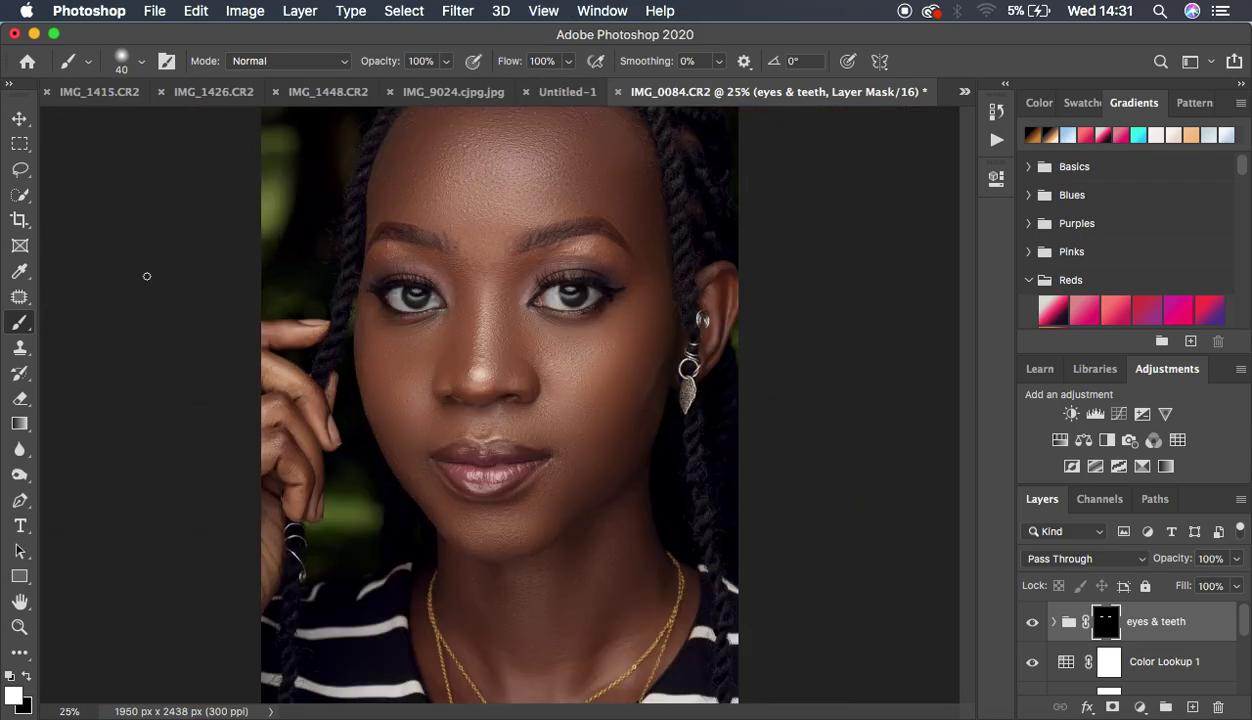
left_click(1032, 622)
left_click(1032, 622)
left_click(1032, 622)
left_click(1032, 622)
left_click(1032, 622)
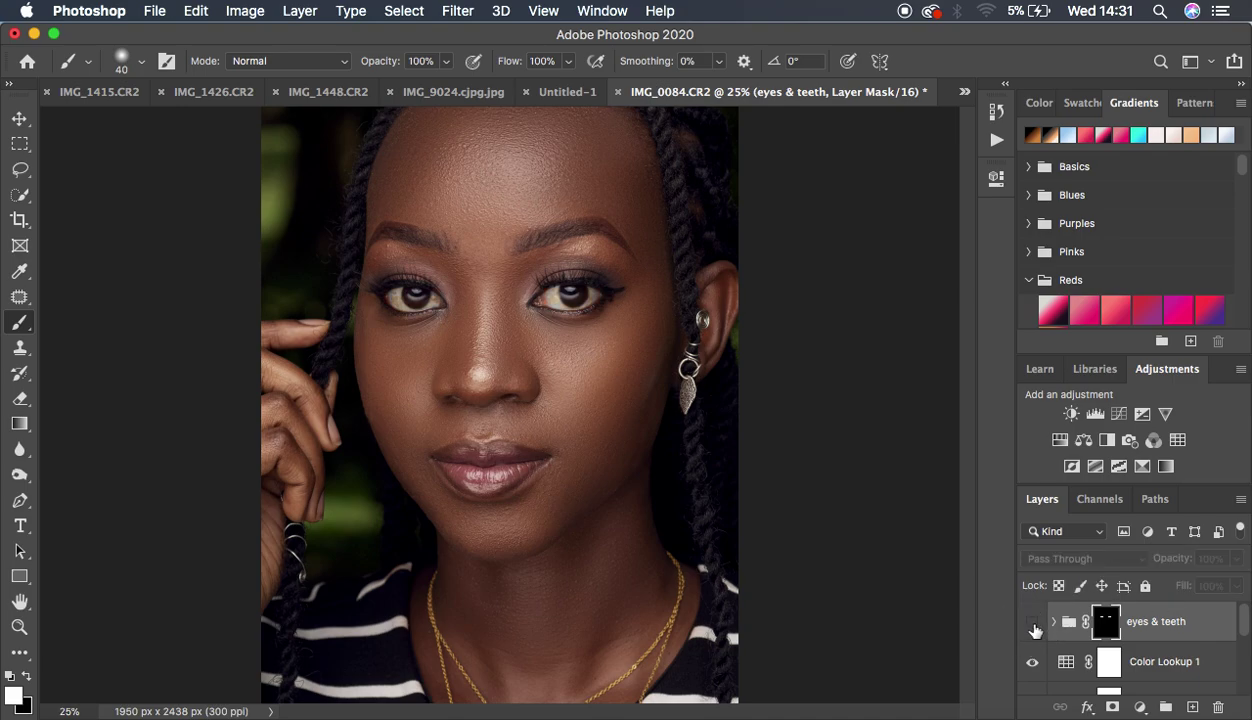
left_click(1032, 622)
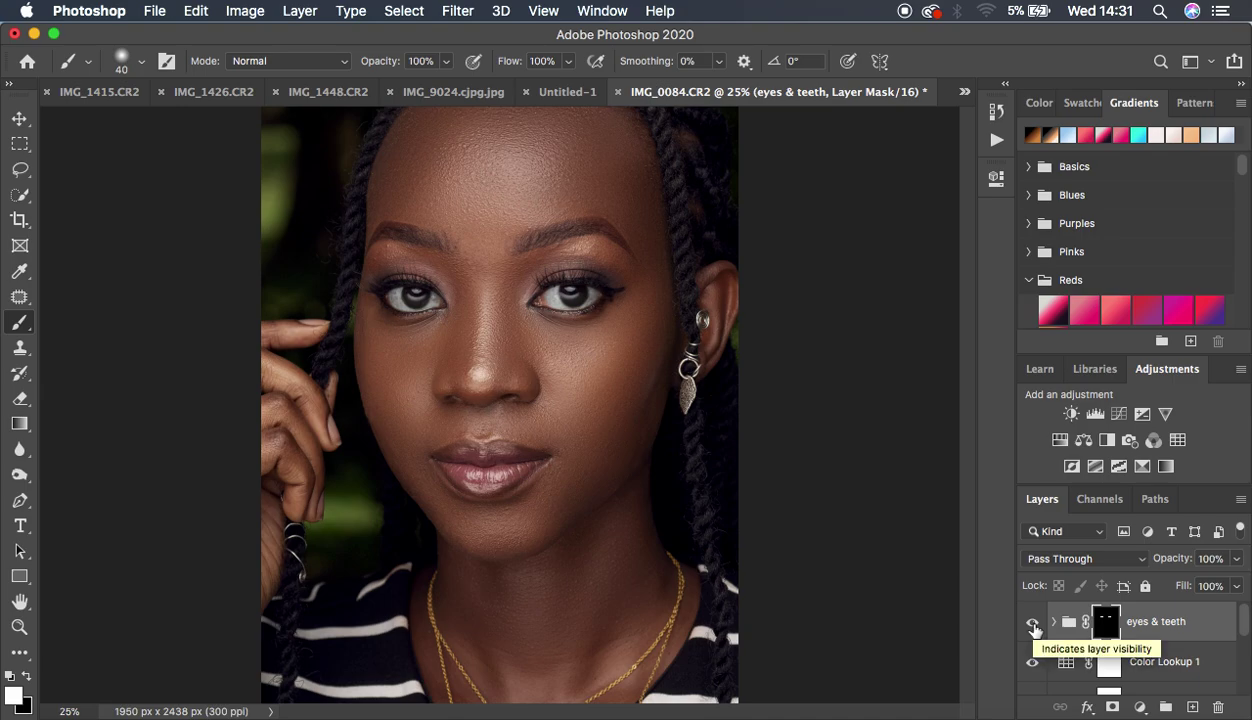
left_click_drag(1240, 563, 1213, 584)
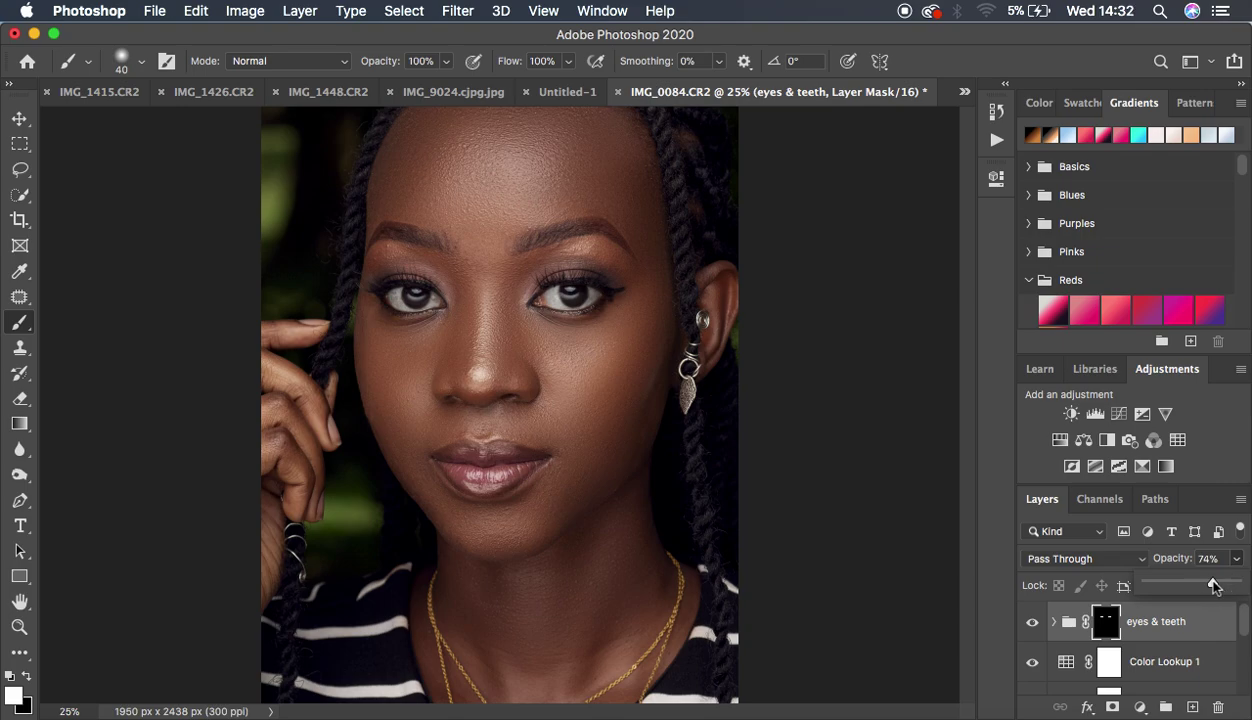
- Add a Brightness/Contrast adjustment layer above the eyes & teeth group with Contrast set to 9
left_click(1140, 707)
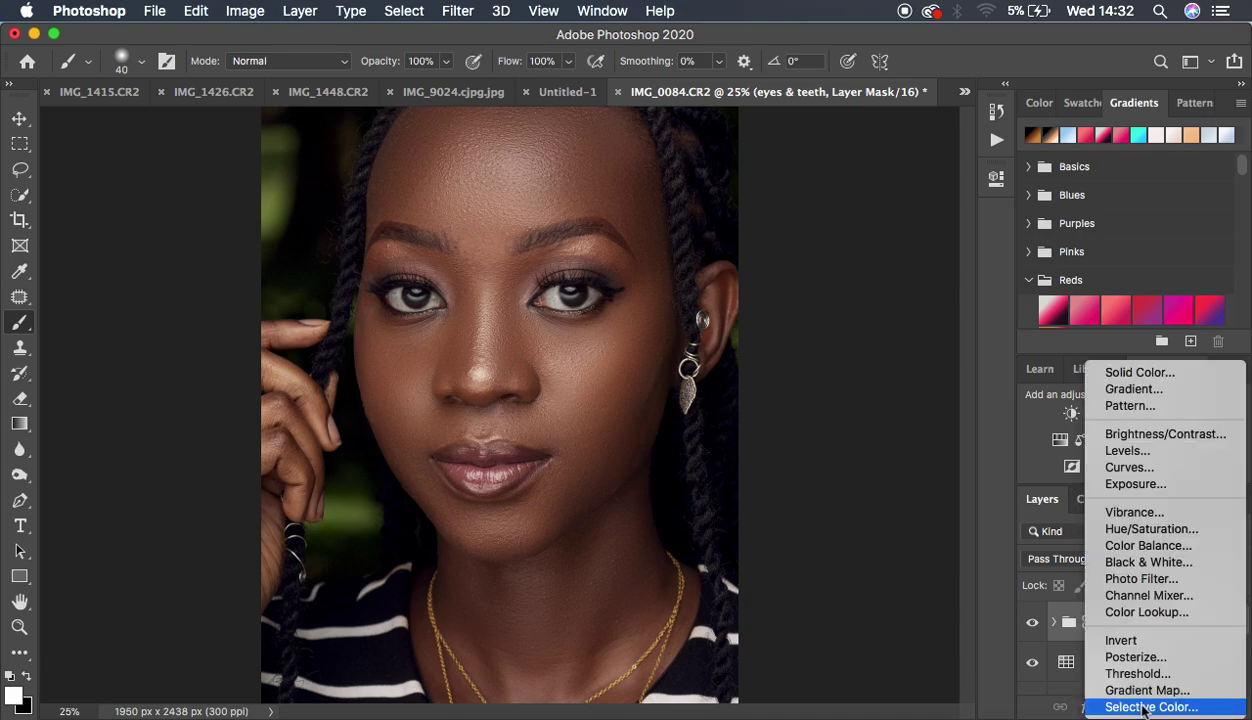
left_click(1148, 436)
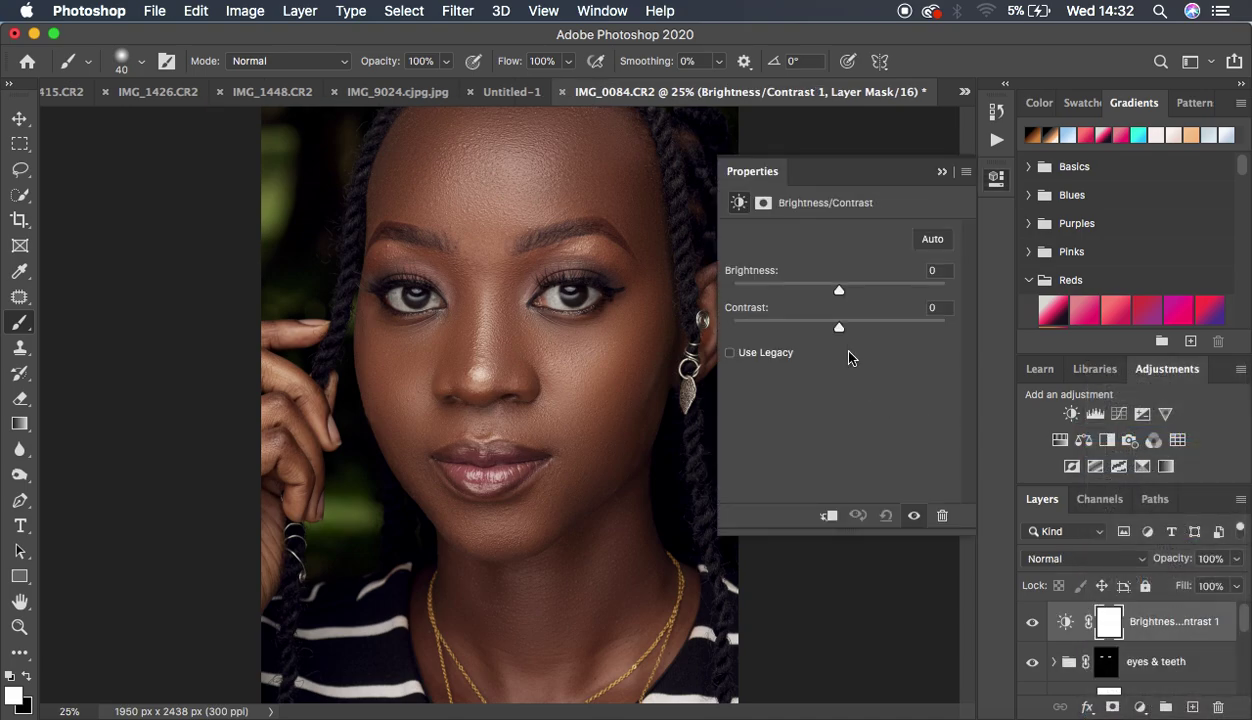
left_click_drag(842, 328, 849, 330)
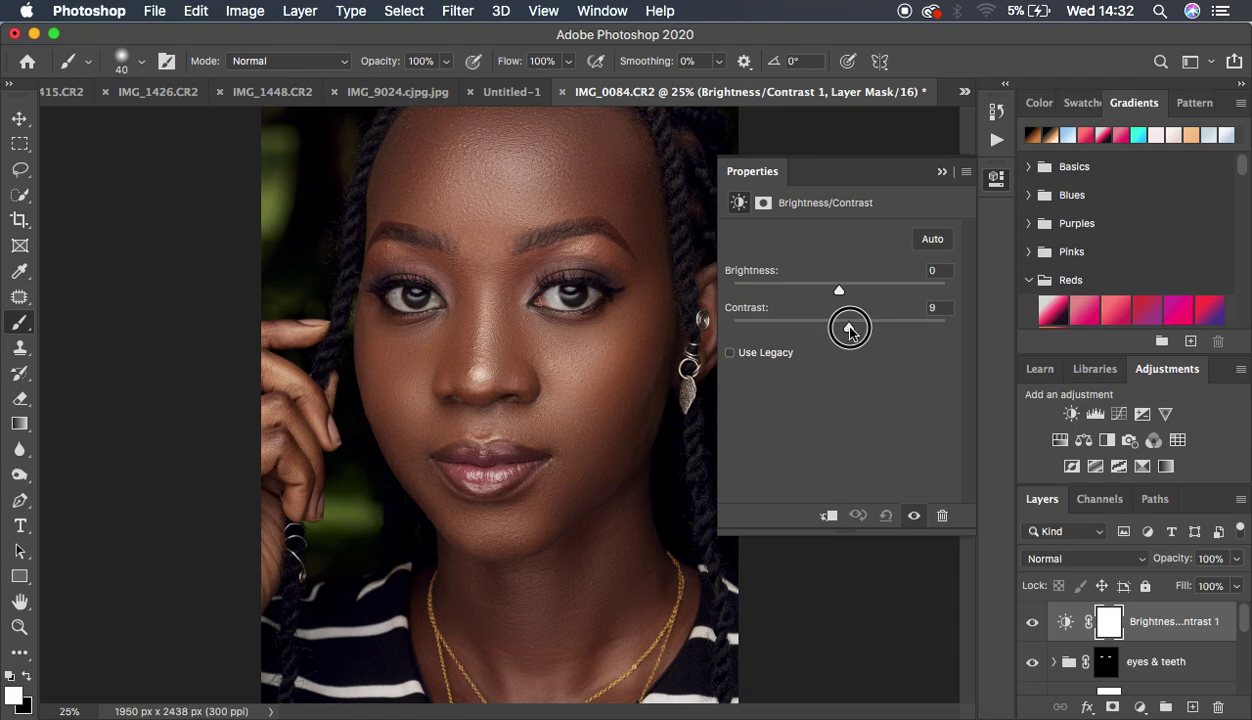
left_click(942, 172)
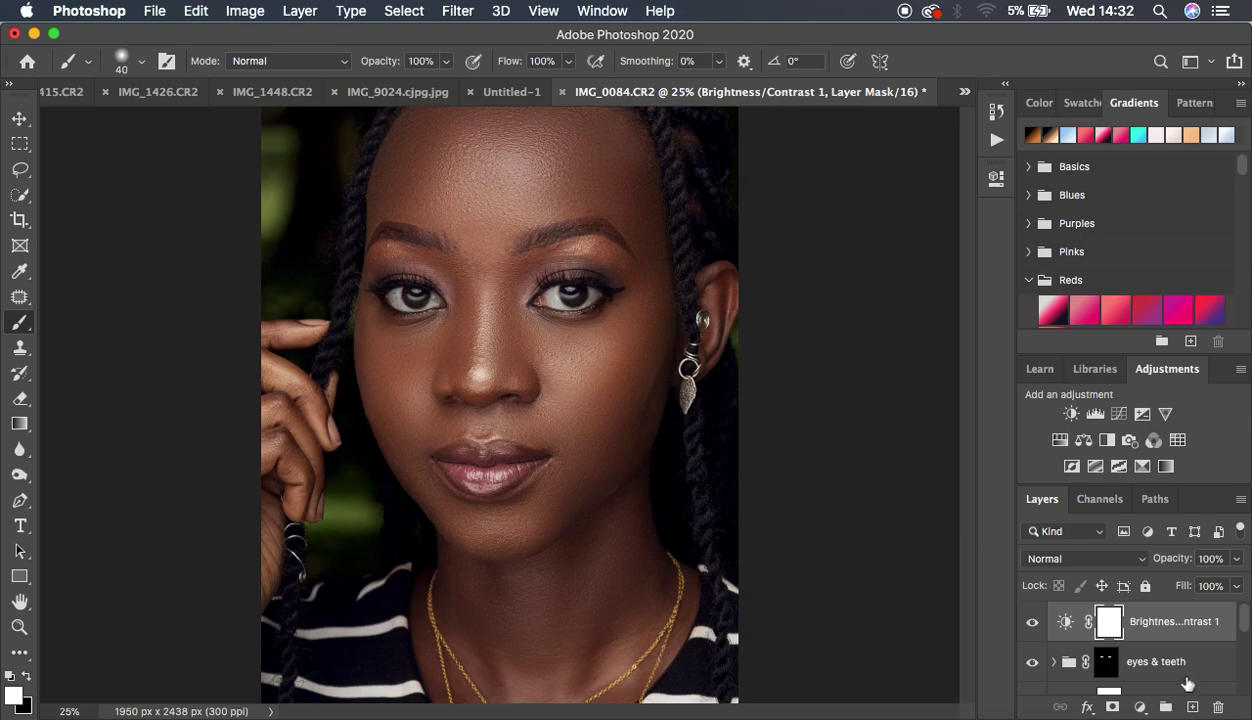
- Compare the finished retouch with the original by showing only the Background layer and restoring all layers
scroll(1187, 683, "down", 5)
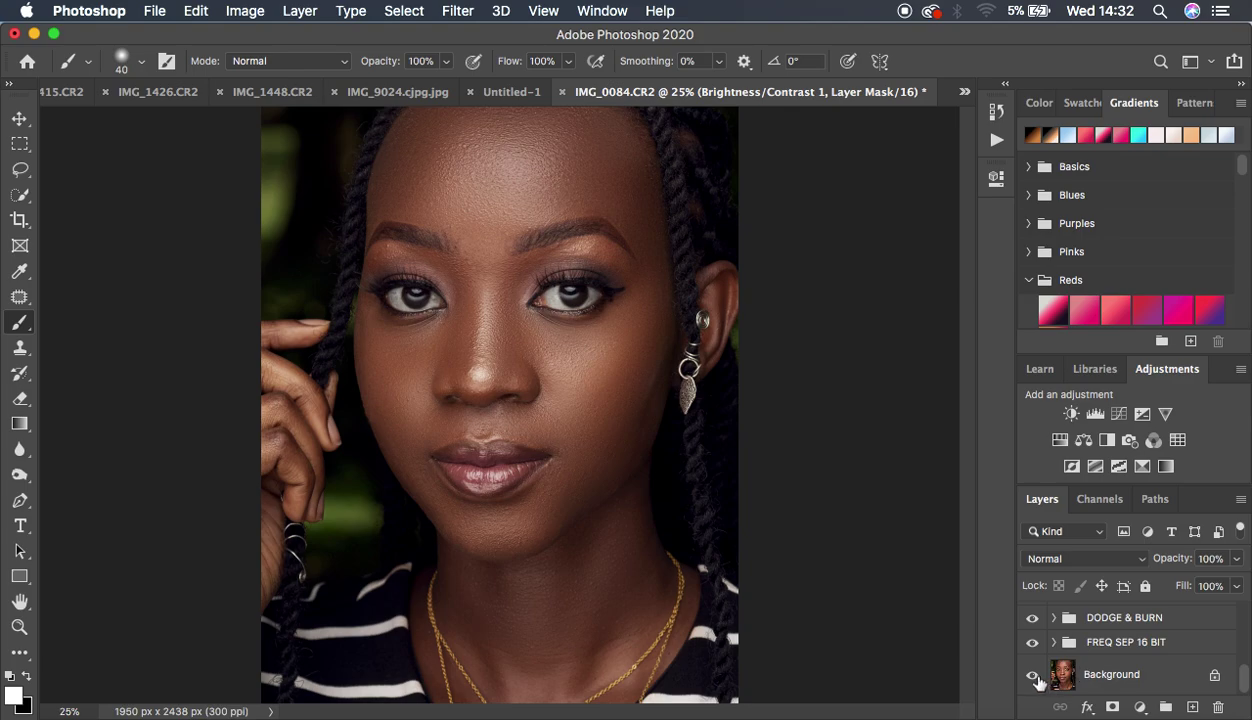
left_click(1034, 679, "alt")
left_click(1034, 679, "alt")
left_click(1034, 679, "alt")
left_click(1034, 679, "alt")
left_click(1034, 679, "alt")
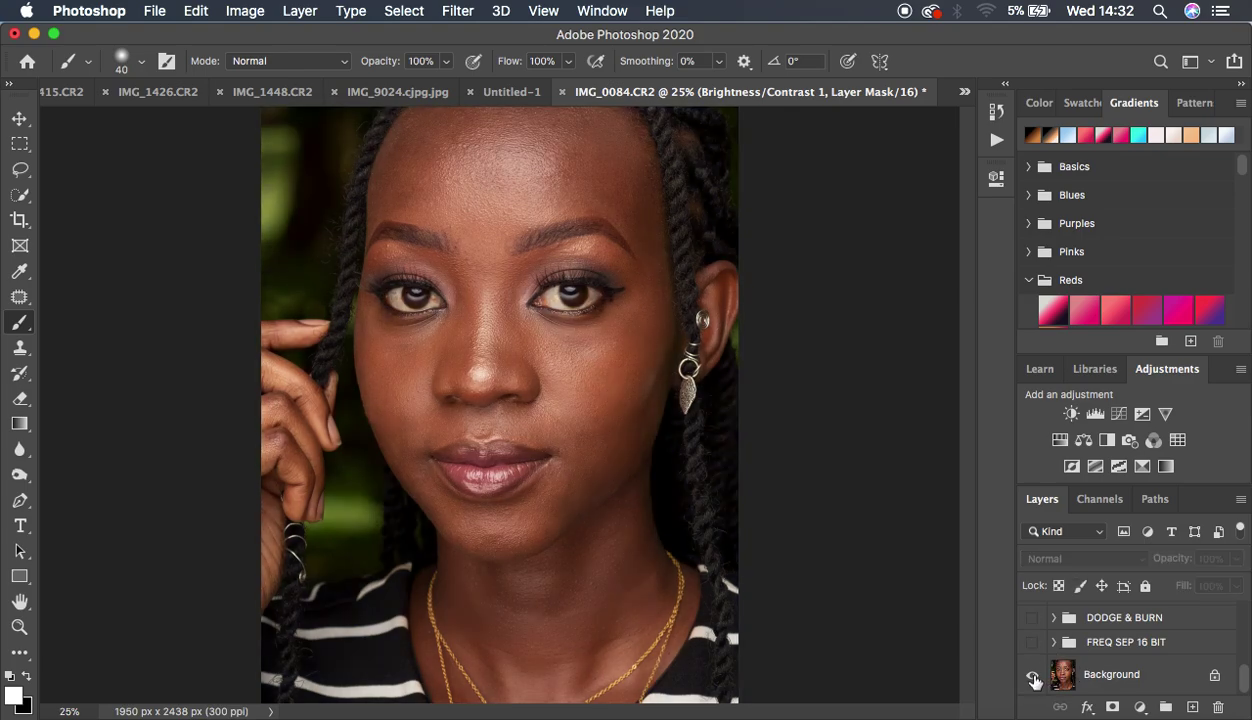
left_click(1034, 679, "alt")
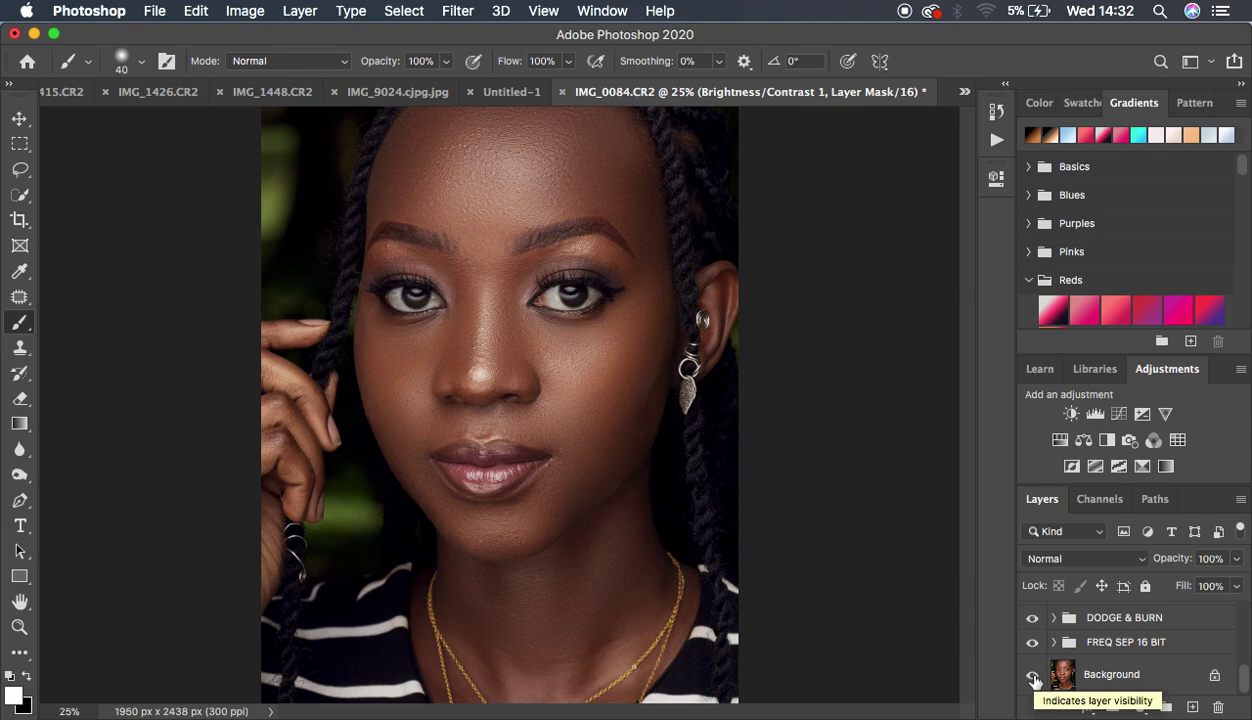